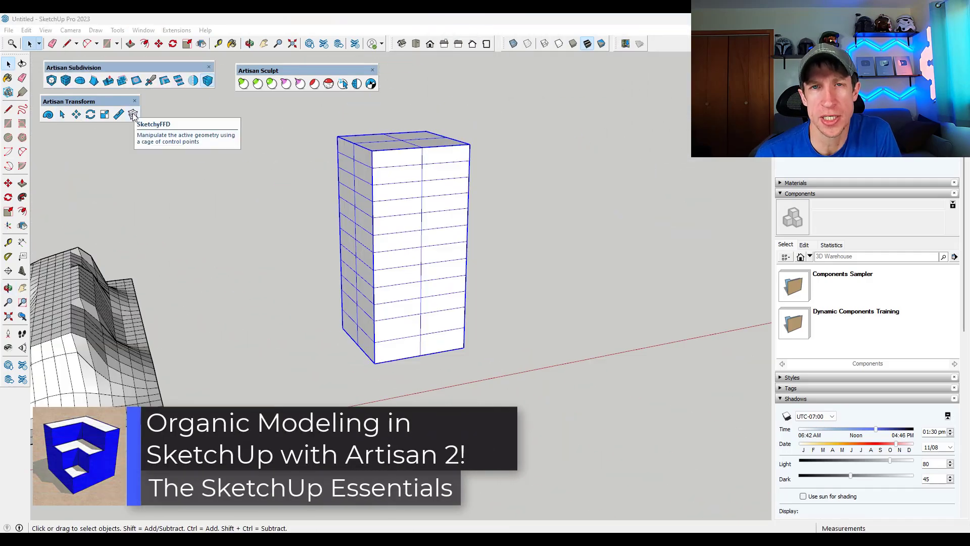
Step: Twist the tall box by rotating the top control points of its FFD lattice
left_click(133, 114)
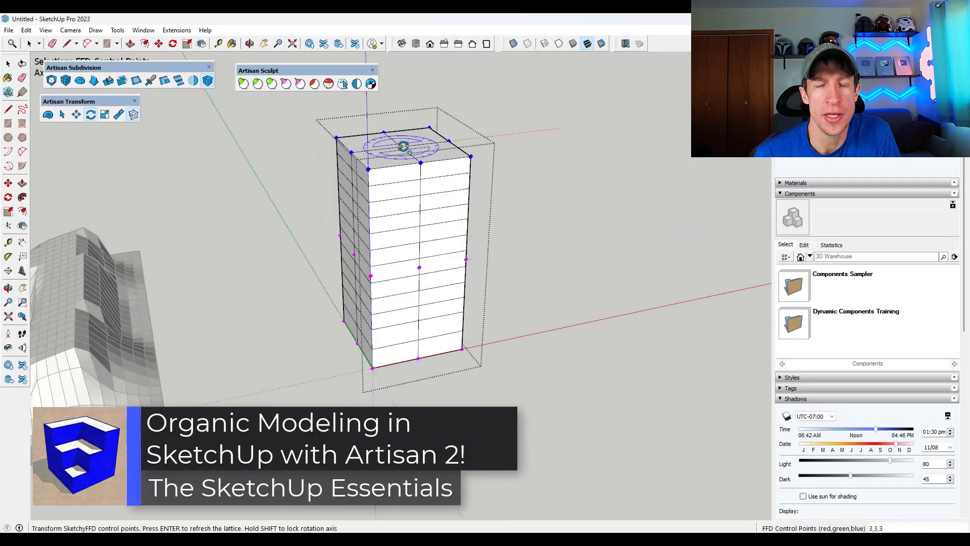
mouse_move(396, 147)
left_mouse_down()
mouse_move(423, 120)
mouse_move(559, 145)
left_mouse_up()
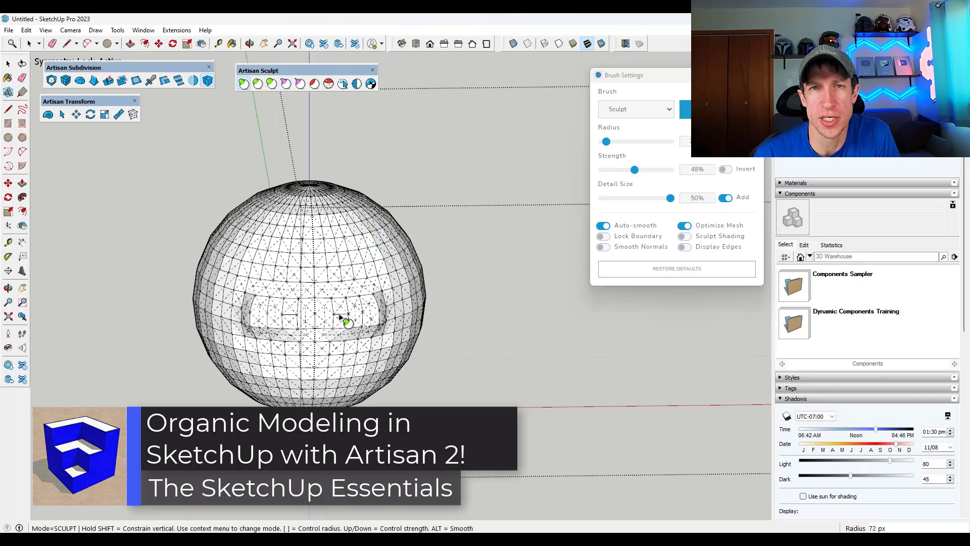
left_click_drag(424, 130, 533, 210)
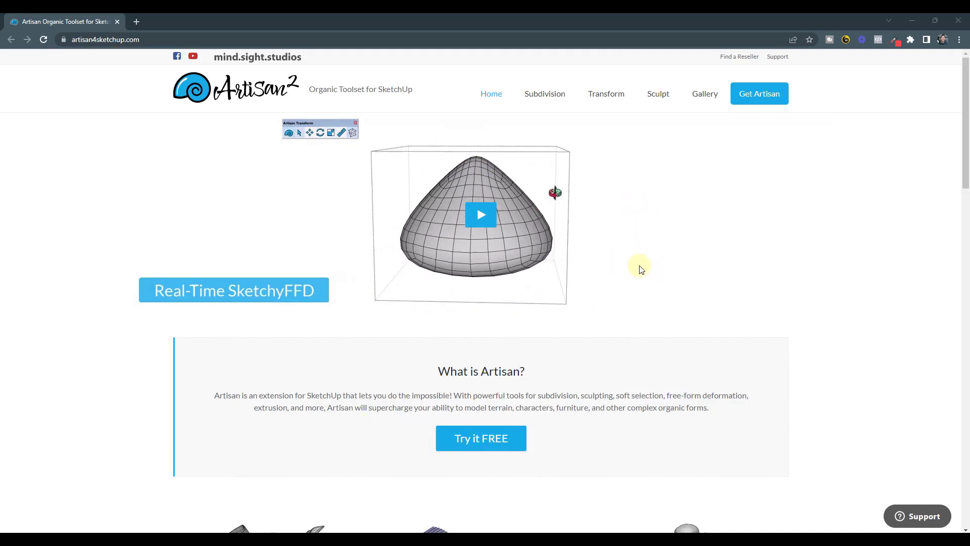
Step: Review the Artisan homepage's overview of the subdivision, transform and sculpt tools
scroll(641, 266, "down", 3)
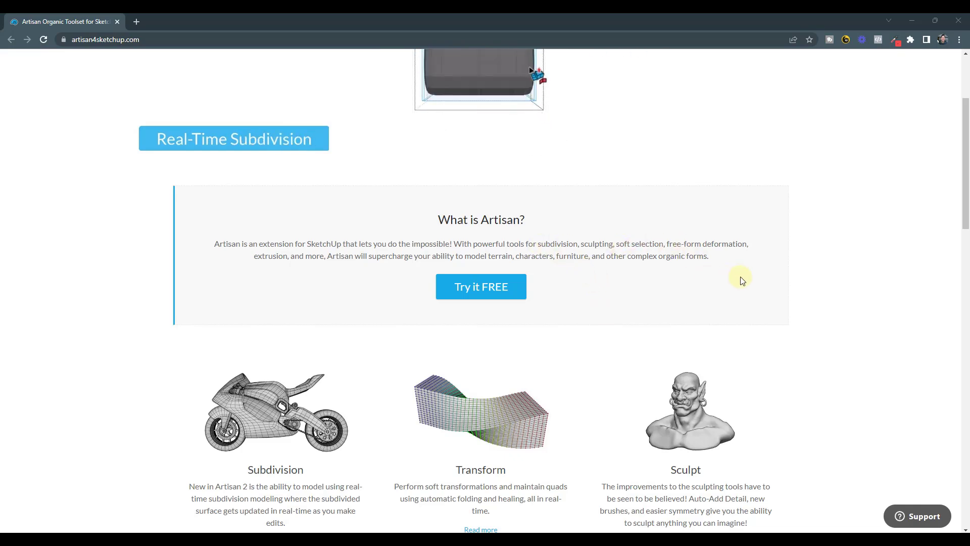
scroll(768, 284, "up", 2)
scroll(763, 284, "up", 1)
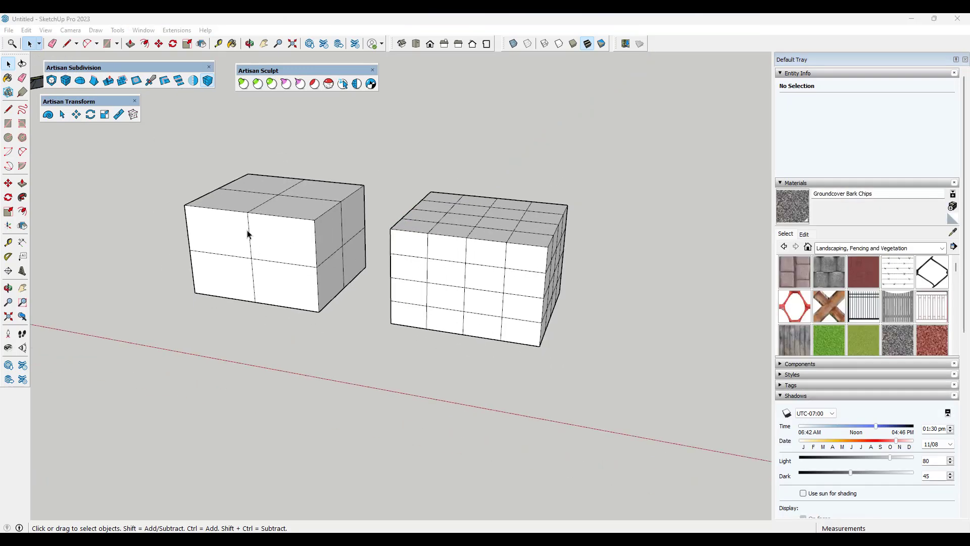
Step: Convert the coarsely divided box into a live subdivision surface that shows both the subsurf and its proxy
triple_click(258, 238)
key("Escape")
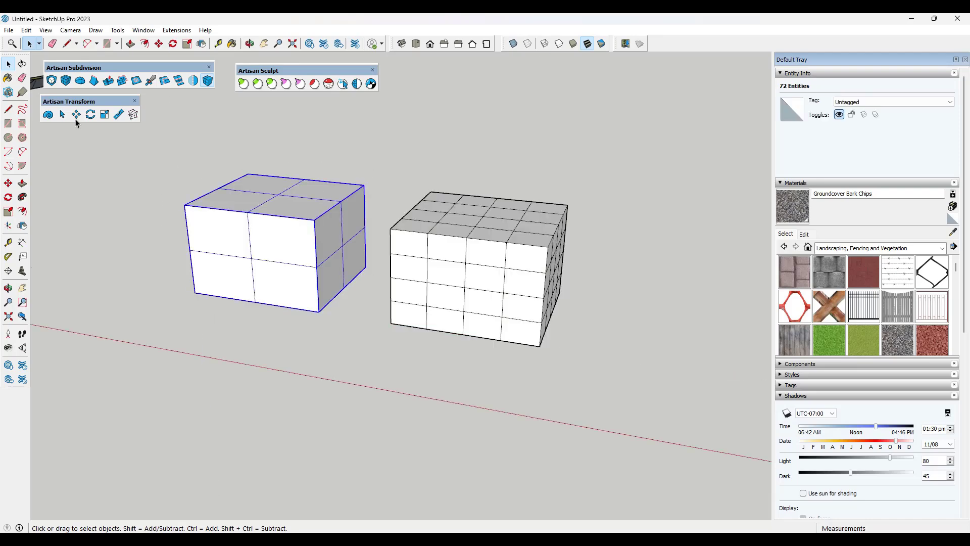
left_click(51, 81)
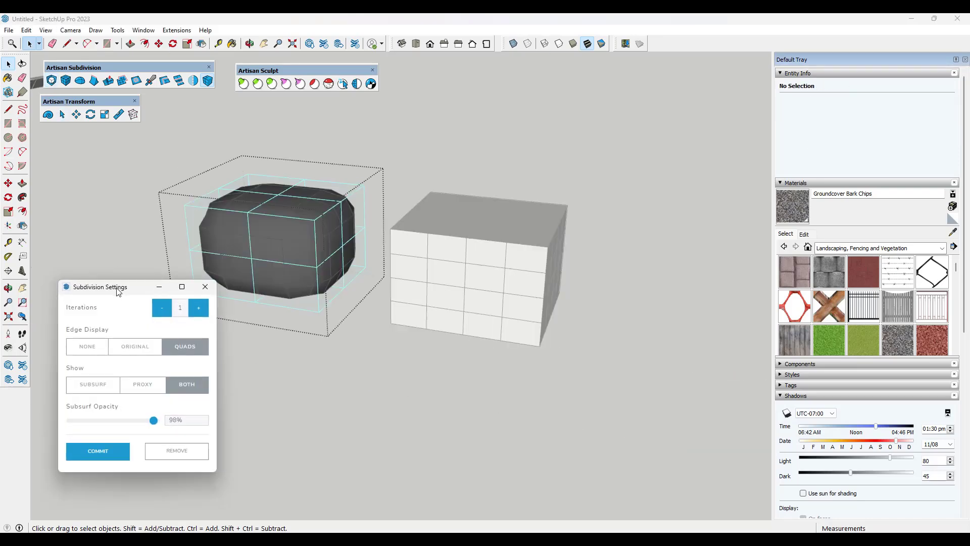
left_click_drag(118, 291, 98, 293)
scroll(309, 244, "up", 3)
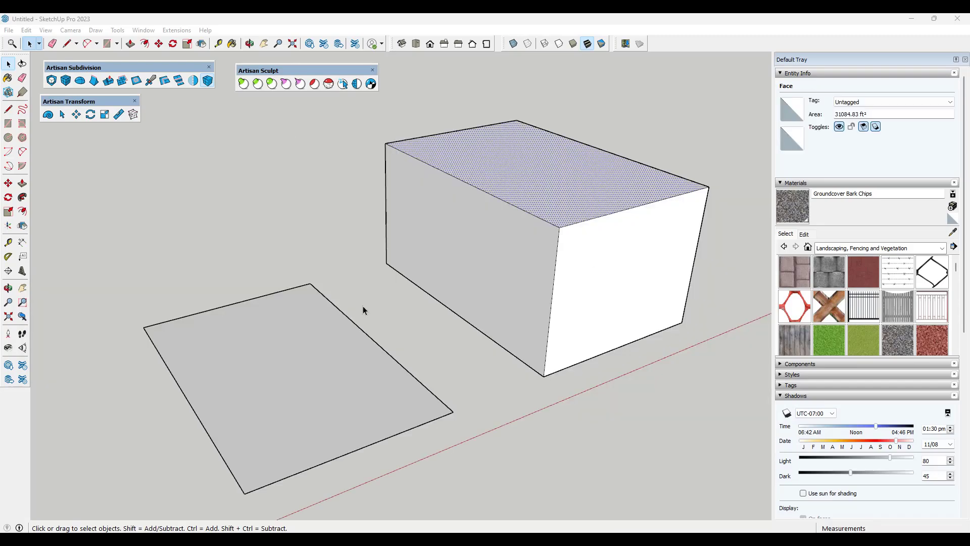
Step: Subdivide the flat rectangle and all faces of the large box into quad grids without smoothing
left_click(267, 332)
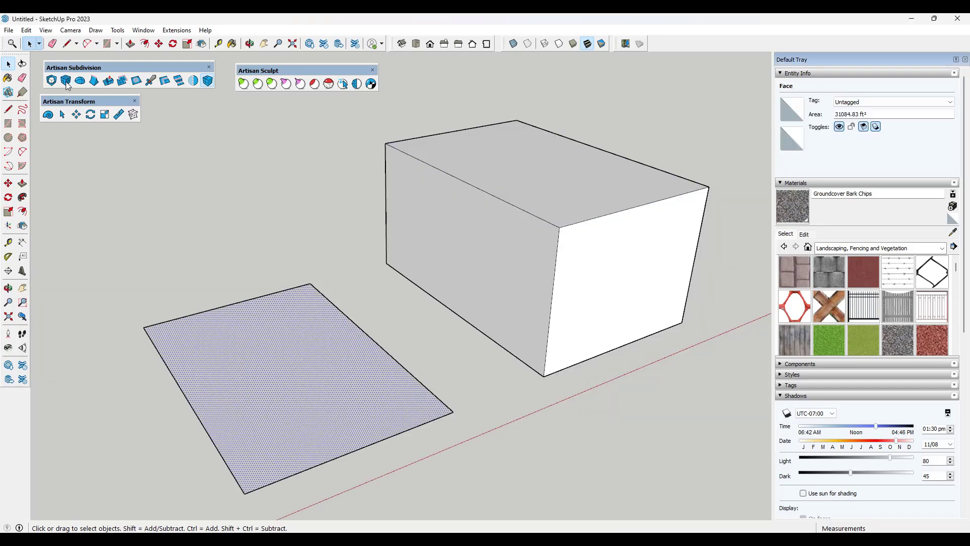
left_click(66, 81)
triple_click(529, 167)
left_click(66, 81)
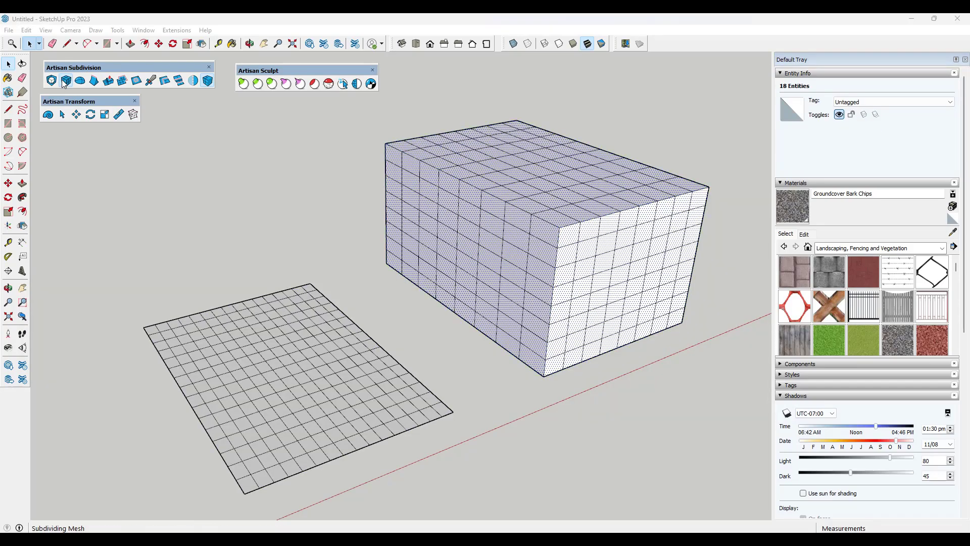
Step: Raise a smooth hill in the flat grid by soft-selecting its middle vertices and moving them upward
middle_click_drag(462, 277, 464, 242)
left_click(62, 115)
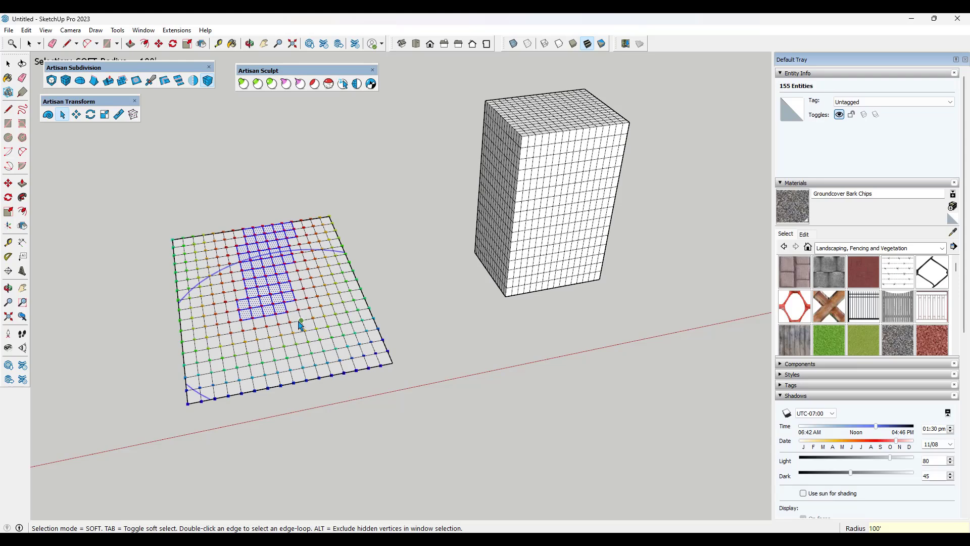
left_click(268, 285)
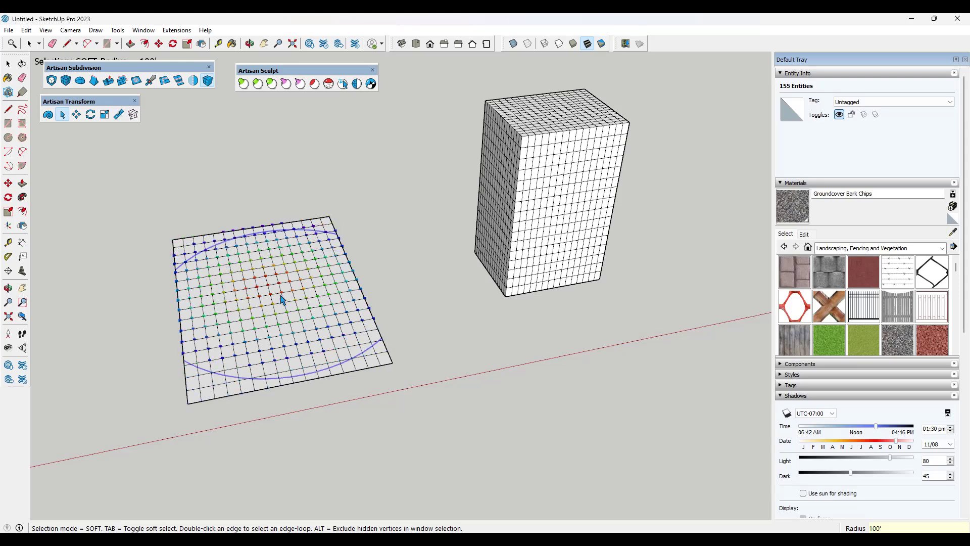
left_click(76, 114)
left_click_drag(268, 284, 267, 241)
middle_click_drag(249, 271, 278, 253)
Step: Inside the tall box group, add a 3,3,3 FFD lattice and rotate its top control points about 45 degrees
scroll(323, 242, "down", 2)
key("space")
left_click(470, 258)
middle_click_drag(470, 259, 486, 206)
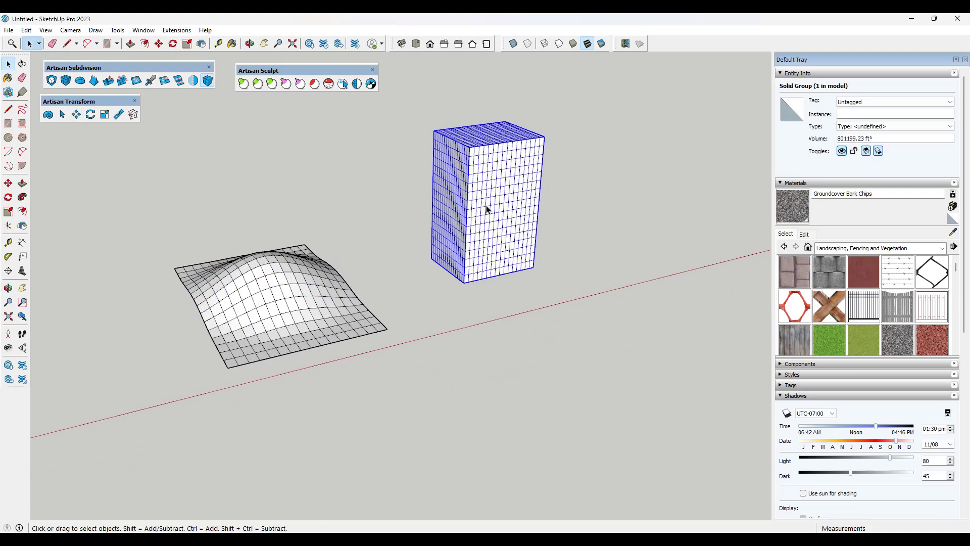
double_click(486, 206)
left_click(133, 114)
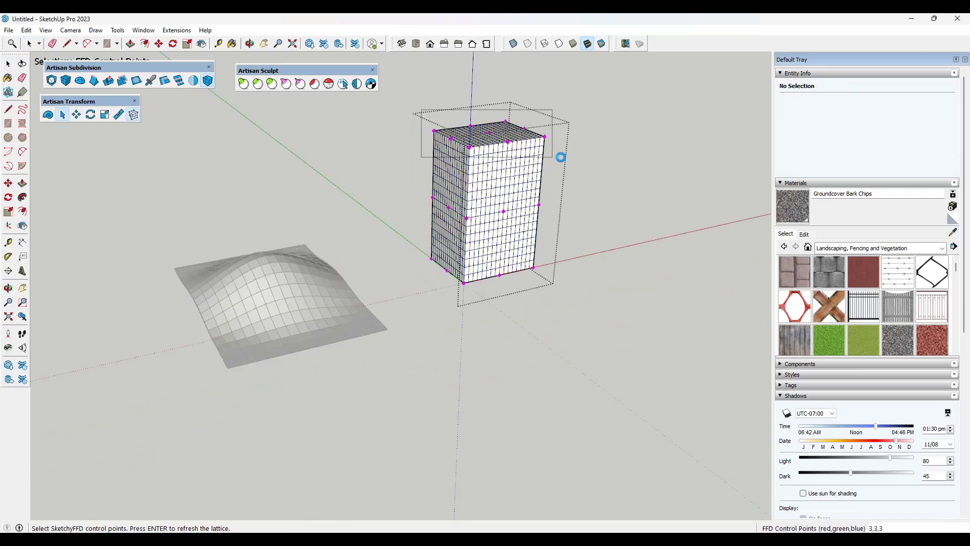
left_click(91, 114)
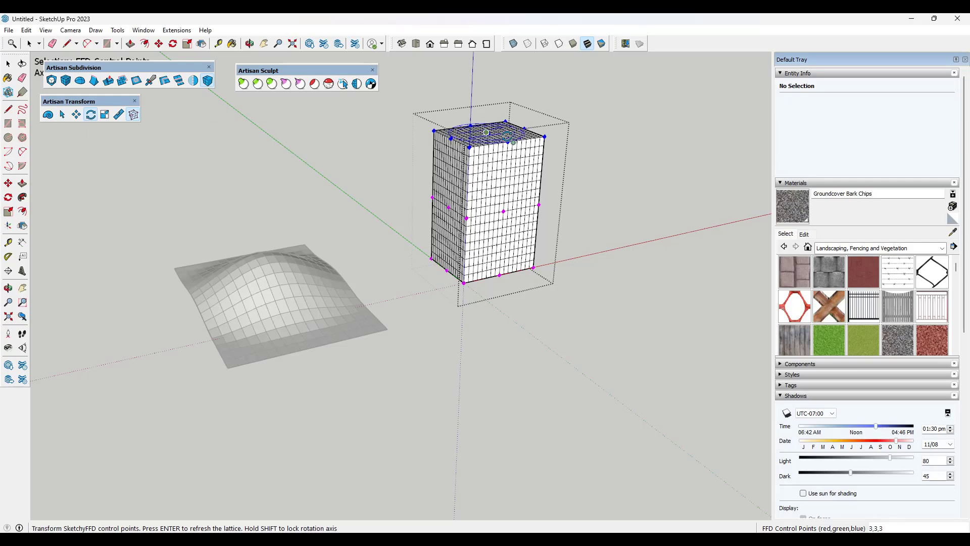
left_click_drag(600, 116, 530, 91)
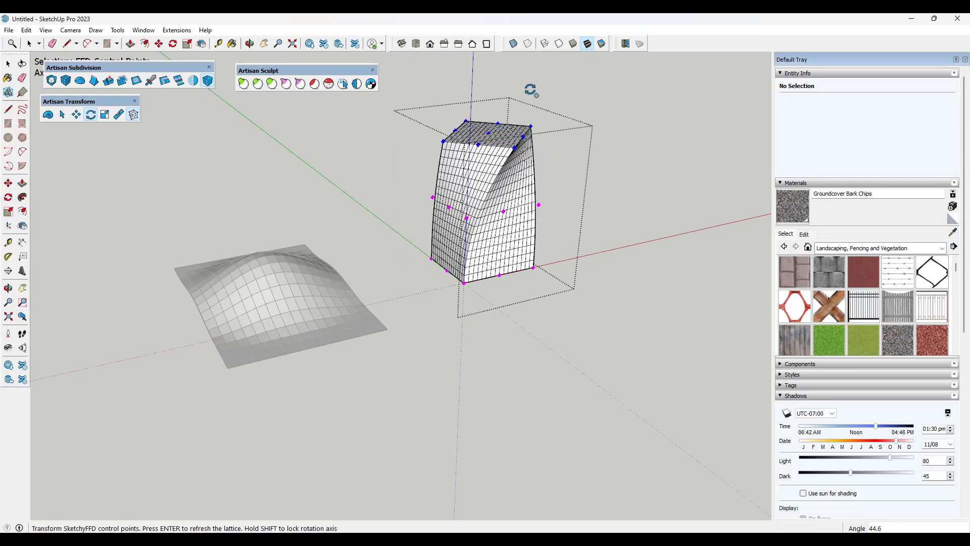
middle_click_drag(617, 169, 585, 154)
key("space")
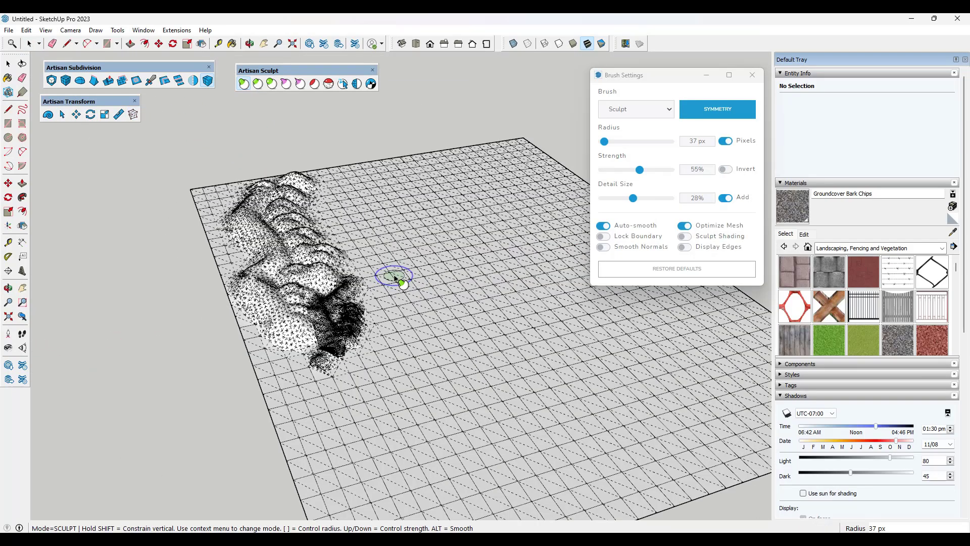
Step: Enlarge the brush radius to 81 px and build up rocky ridges on the terrain mesh with the Sculpt and Clay brushes
left_click_drag(604, 141, 605, 142)
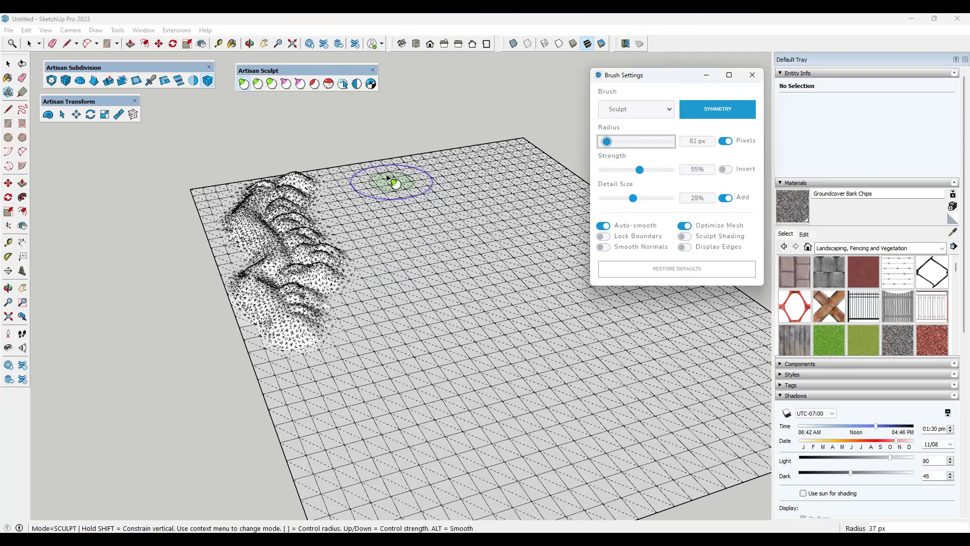
mouse_move(394, 182)
left_mouse_down()
mouse_move(353, 182)
mouse_move(335, 357)
mouse_move(405, 372)
mouse_move(407, 237)
mouse_move(396, 227)
left_mouse_up()
left_click(258, 84)
mouse_move(329, 180)
left_mouse_down()
mouse_move(412, 281)
mouse_move(374, 331)
mouse_move(307, 389)
mouse_move(393, 303)
mouse_move(389, 244)
left_mouse_up()
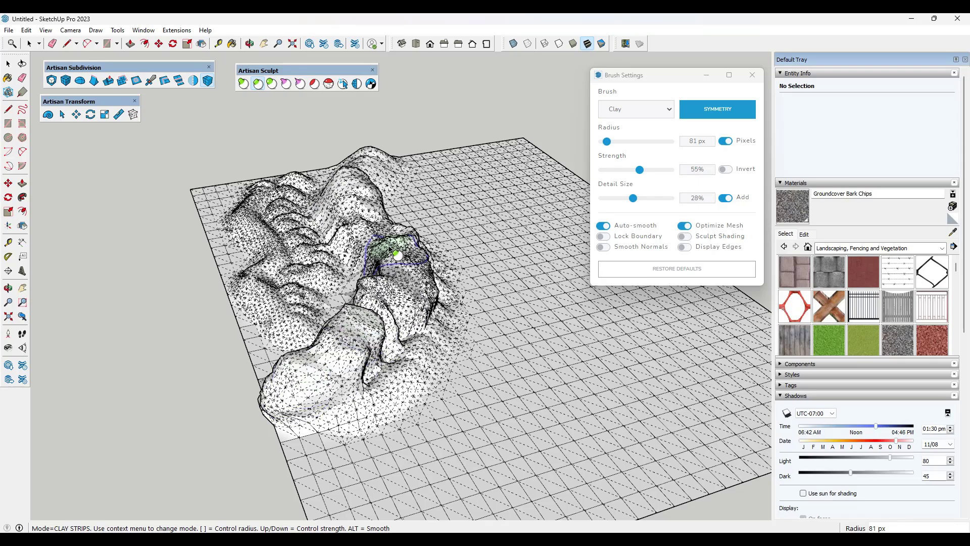
mouse_move(399, 258)
middle_mouse_down()
mouse_move(223, 178)
mouse_move(293, 189)
middle_mouse_up()
Step: Pull tall curved spikes out of the flat part of the terrain mesh with the Grab brush
scroll(468, 246, "down", 4)
middle_click_drag(474, 251, 470, 293)
left_click(286, 83)
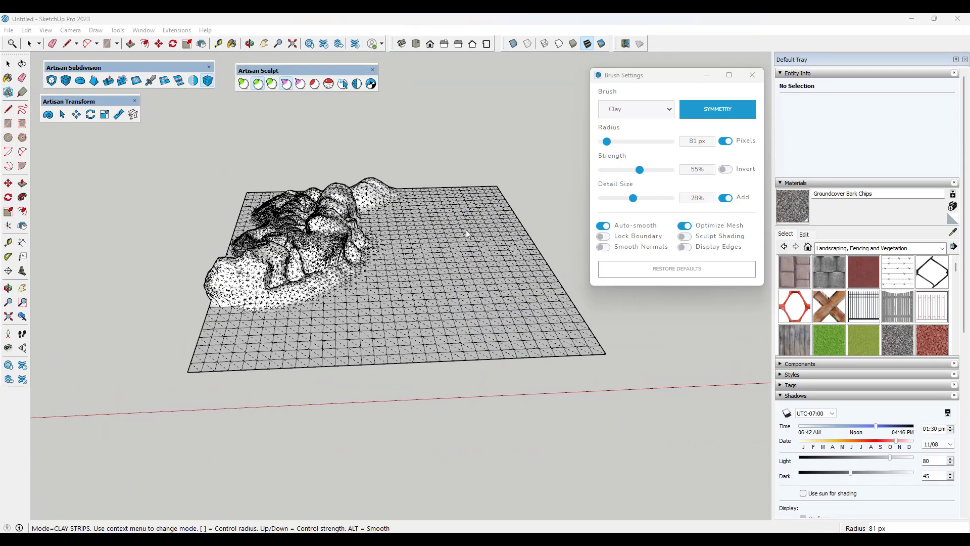
mouse_move(461, 222)
left_mouse_down()
mouse_move(477, 178)
mouse_move(581, 104)
left_mouse_up()
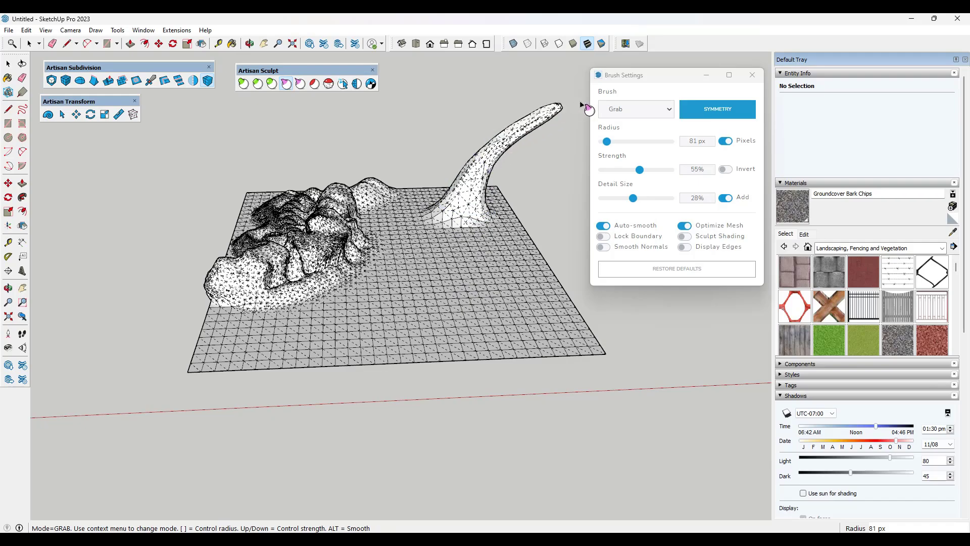
left_click_drag(509, 266, 551, 215)
mouse_move(447, 303)
left_mouse_down()
mouse_move(385, 240)
mouse_move(361, 169)
left_mouse_up()
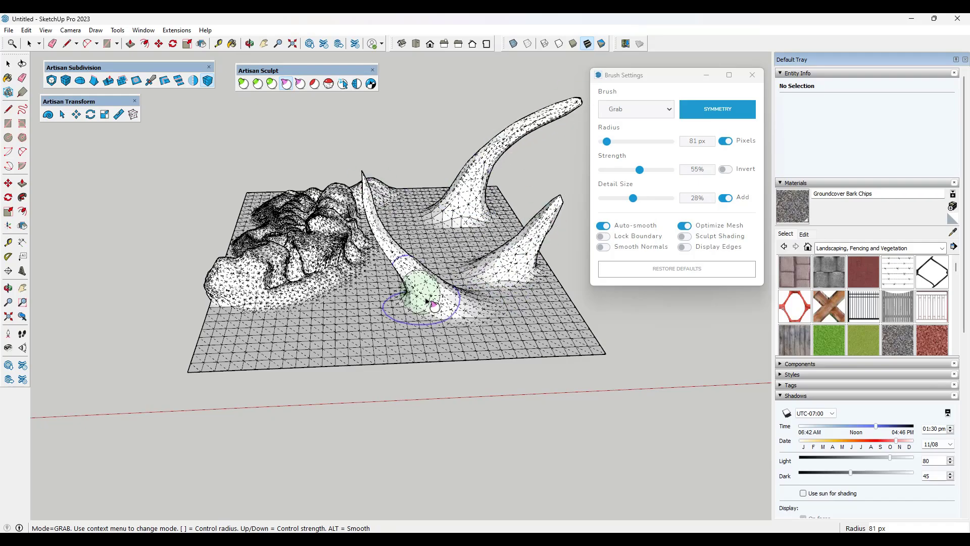
left_click_drag(491, 314, 598, 403)
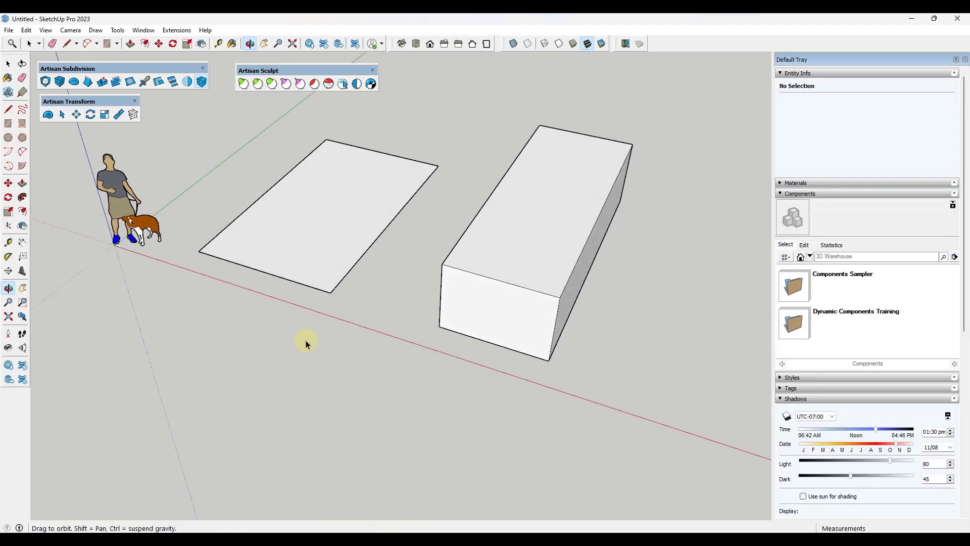
Step: Subdivide the flat rectangle's face four times without smoothing, and clear the selection
key("space")
scroll(298, 211, "up", 3)
scroll(323, 198, "down", 2)
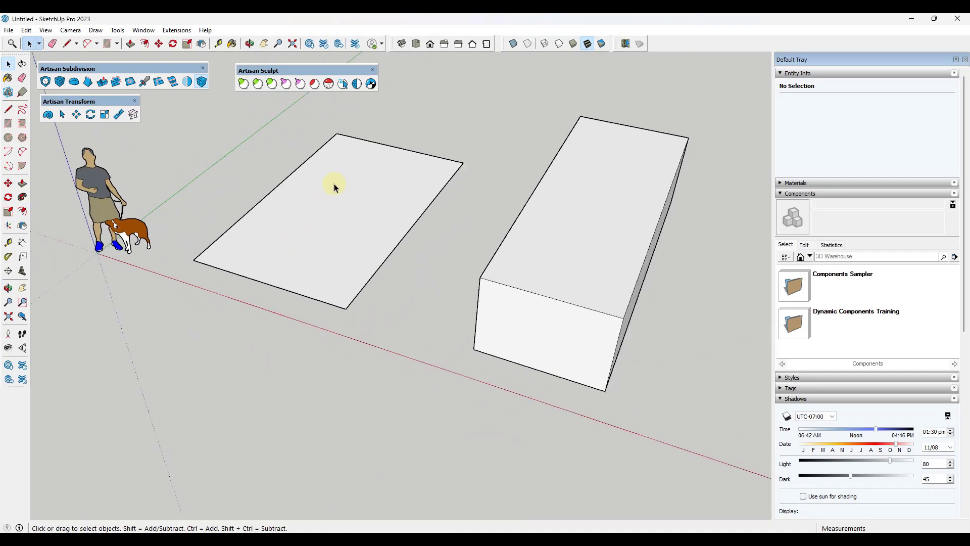
left_click(334, 185)
scroll(333, 199, "up", 2)
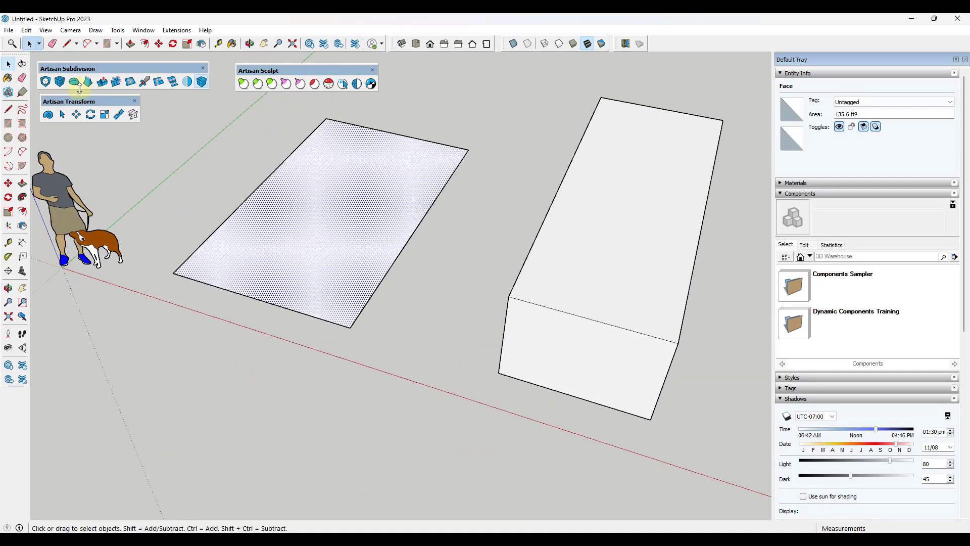
left_click(58, 84)
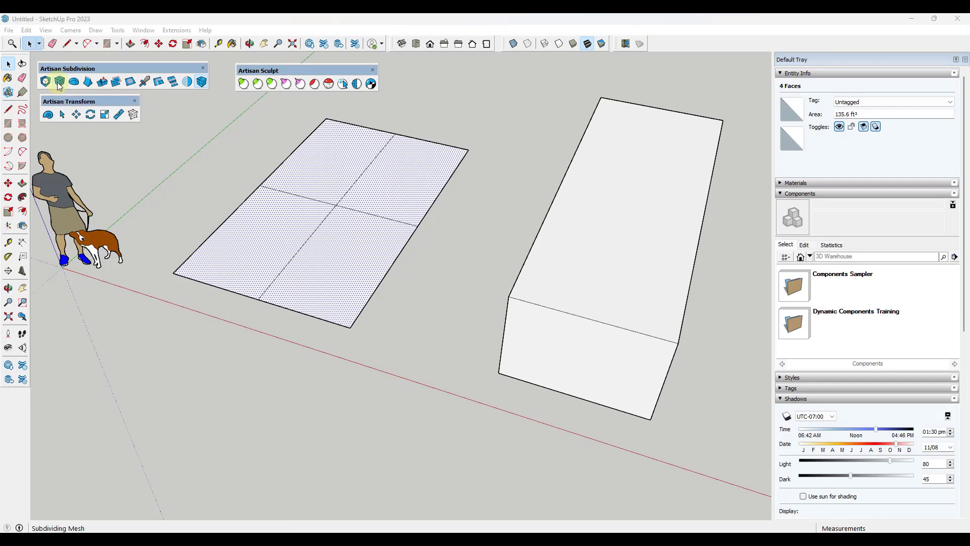
left_click(58, 83)
left_click(59, 84)
left_click(59, 84)
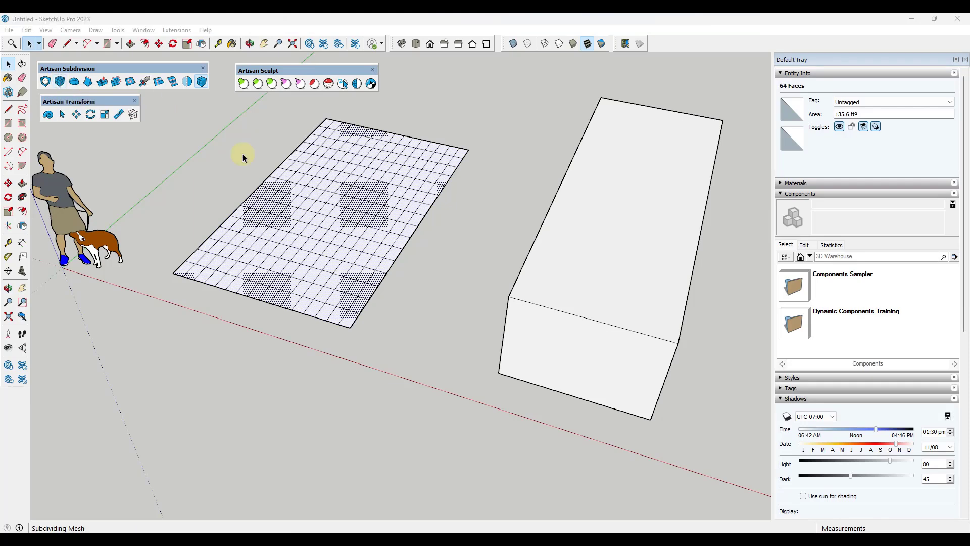
middle_click_drag(319, 256, 240, 192)
middle_click_drag(368, 235, 342, 244)
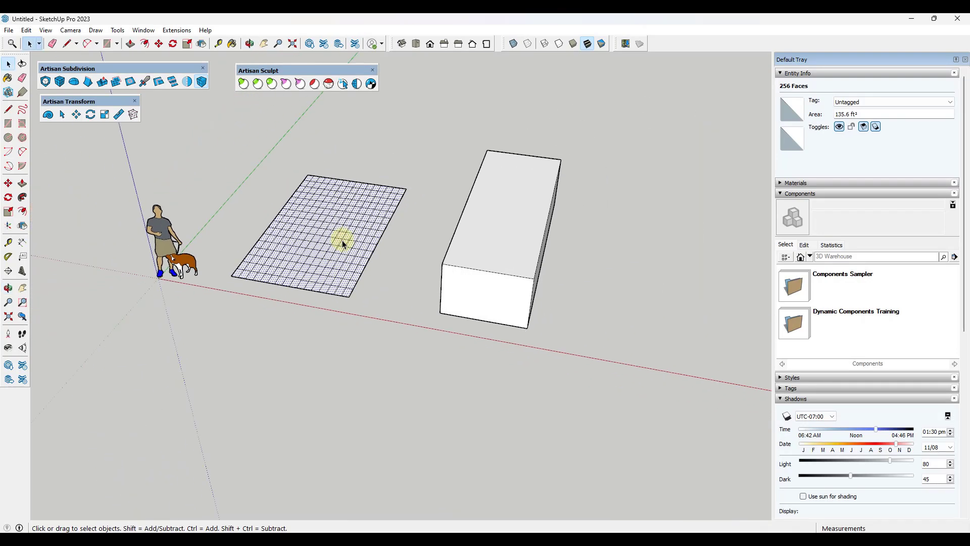
left_click(408, 207)
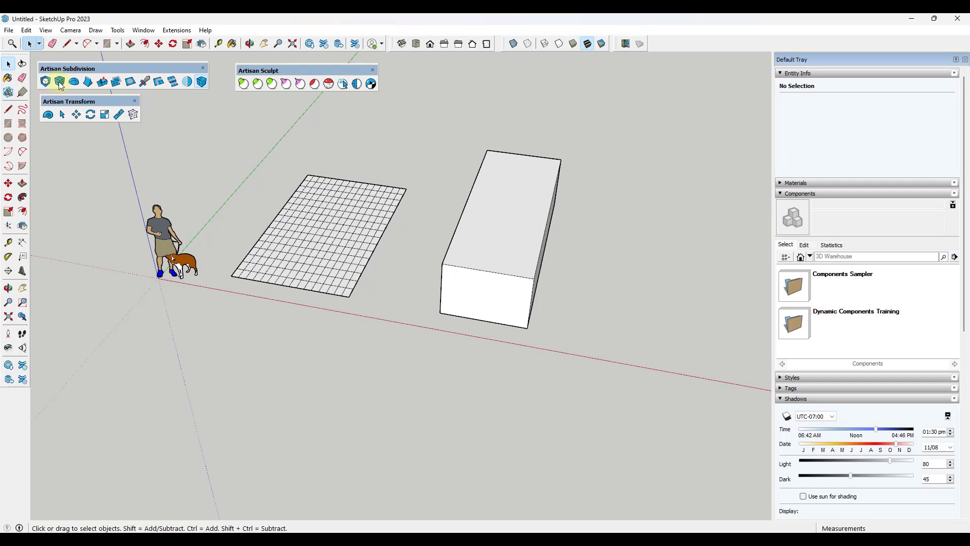
Step: Make two copies of the whole box in a row along the red axis, spaced about 11' 8" apart, and clear the selection
middle_click_drag(483, 304, 496, 276)
left_click_drag(444, 120, 631, 434)
middle_click_drag(570, 387, 520, 232)
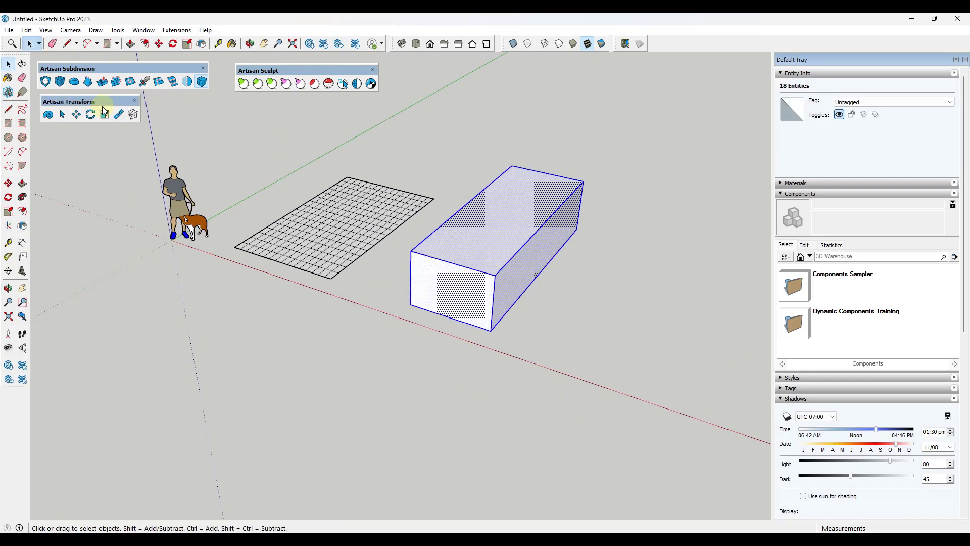
scroll(526, 271, "down", 3)
key("m")
left_click(465, 269)
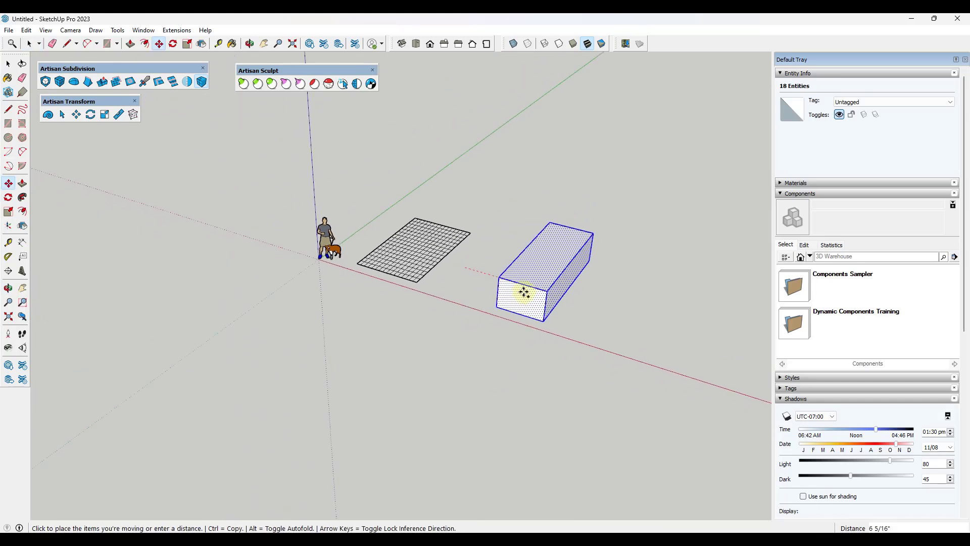
key("ctrl")
left_click(560, 297)
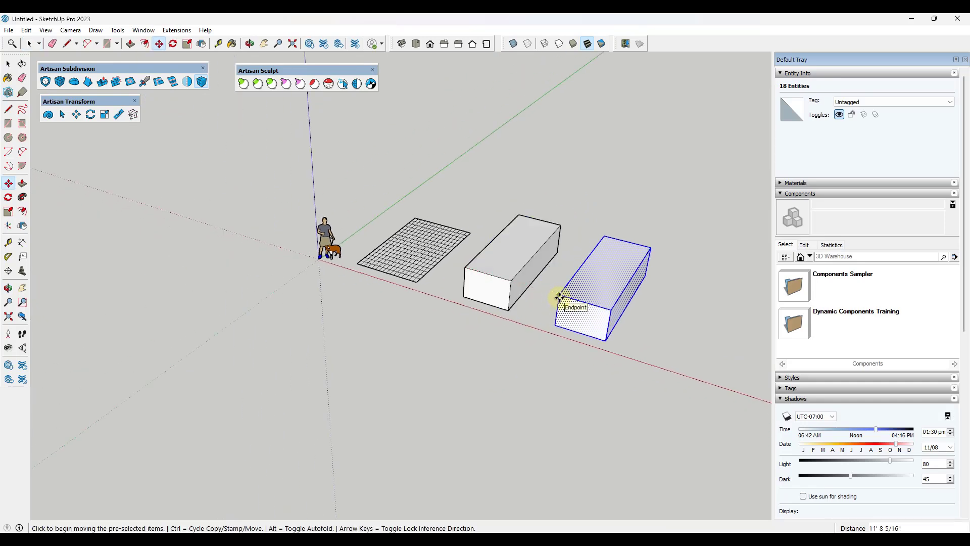
type("2x")
key("Return")
key("ctrl+t")
key("space")
Step: Apply one smoothed subdivision to the entire box nearest the flat grid
middle_click_drag(572, 281, 493, 266)
scroll(451, 288, "up", 4)
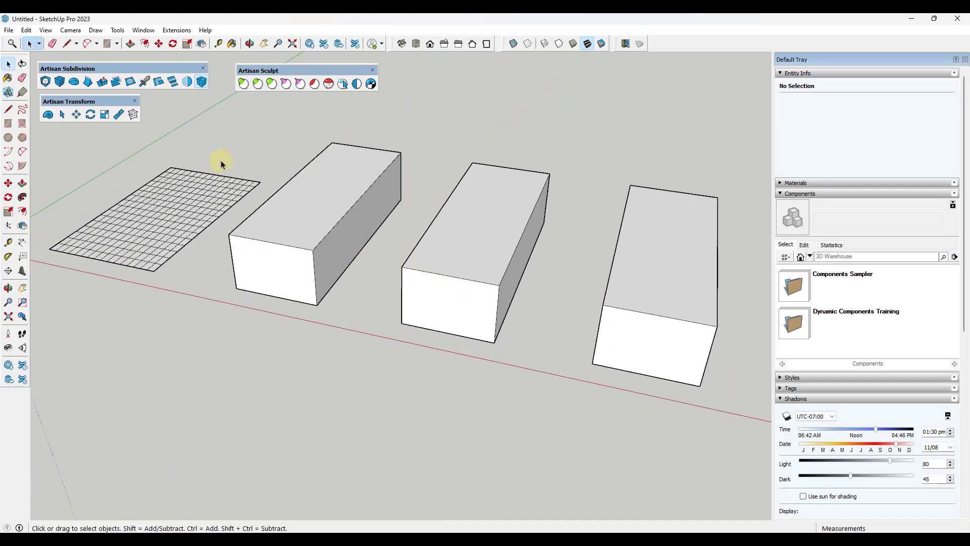
scroll(309, 228, "up", 1)
triple_click(308, 228)
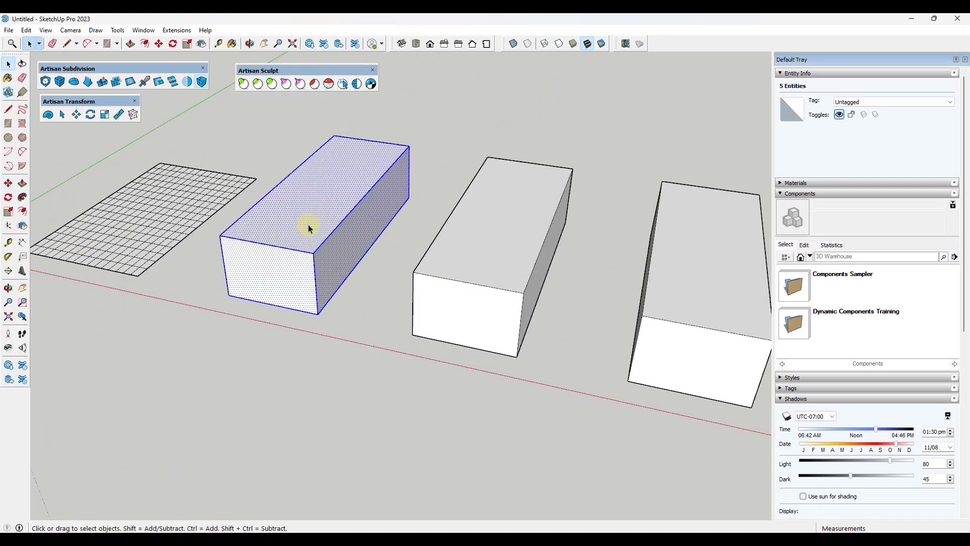
left_click(46, 83)
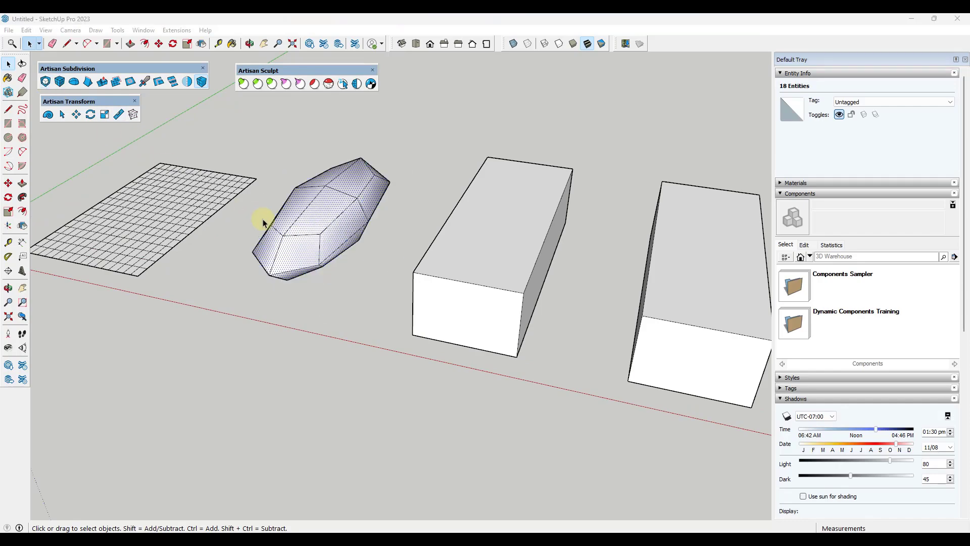
Step: Subdivide the entire middle box three times without smoothing, and round its edges with one smoothed subdivision
mouse_move(332, 238)
middle_mouse_down()
mouse_move(541, 205)
mouse_move(277, 243)
mouse_move(331, 239)
middle_mouse_up()
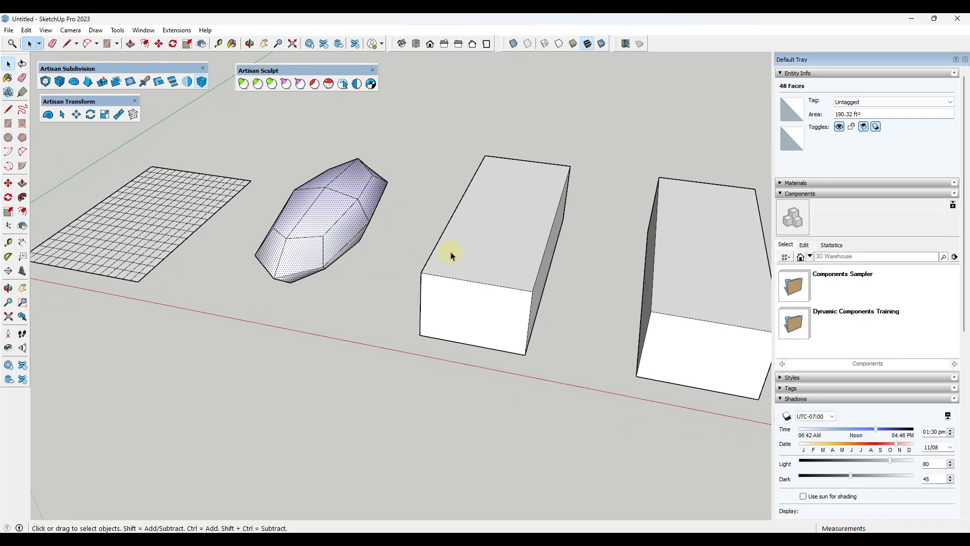
middle_click_drag(451, 255, 314, 253)
middle_click_drag(495, 254, 432, 264)
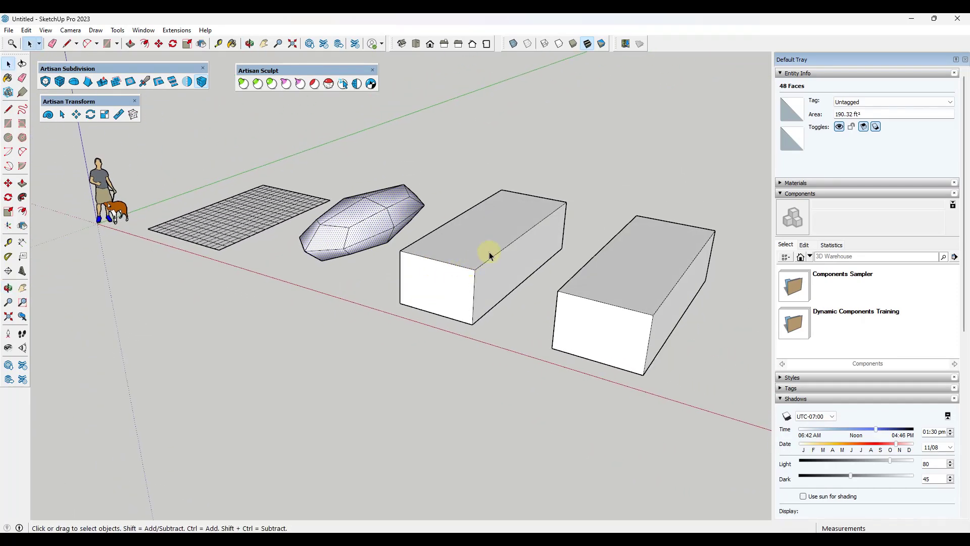
scroll(495, 247, "down", 2)
left_click(502, 243)
scroll(576, 258, "up", 4)
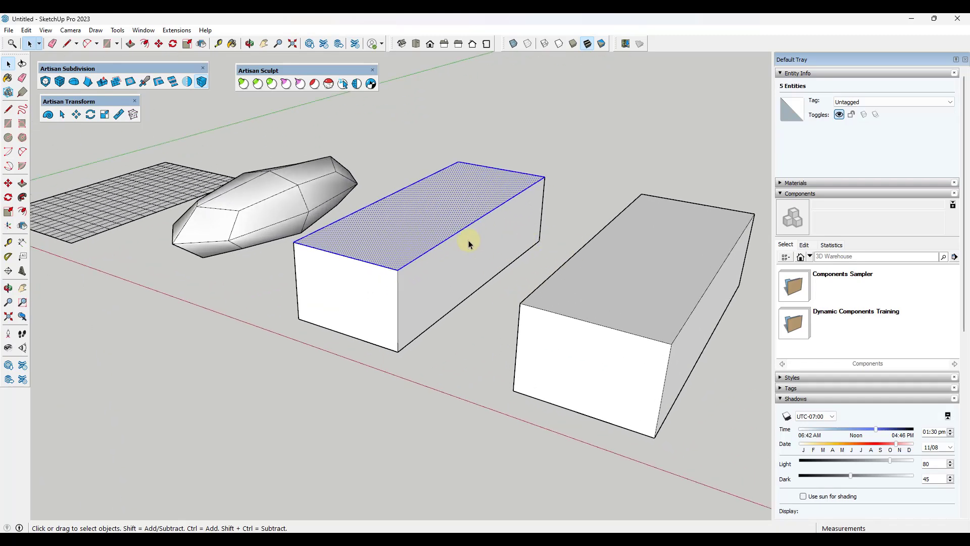
triple_click(468, 244)
left_click(60, 82)
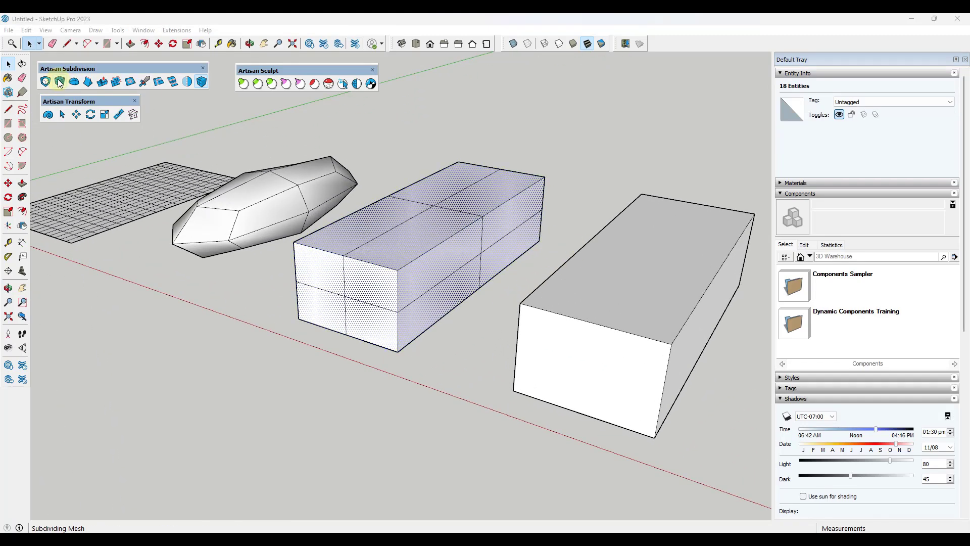
triple_click(396, 243)
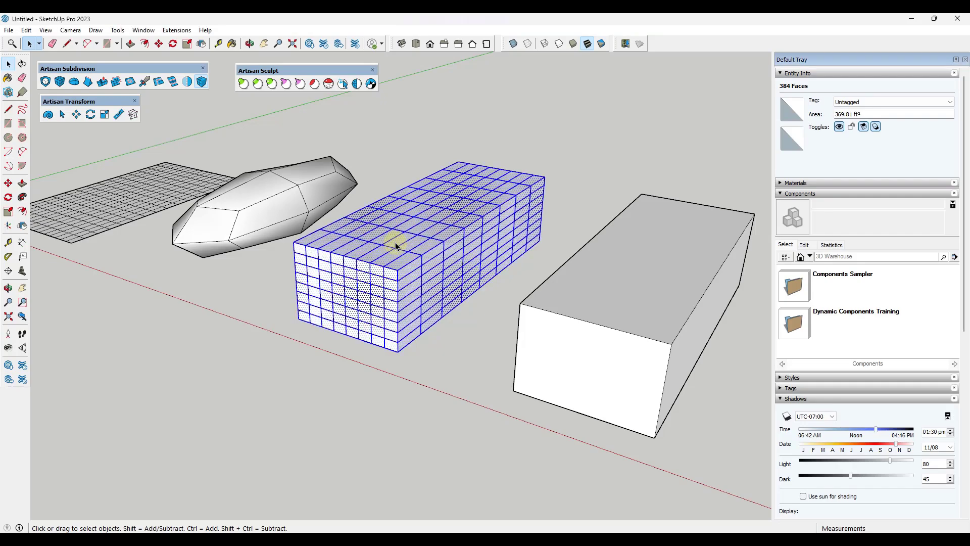
left_click(45, 82)
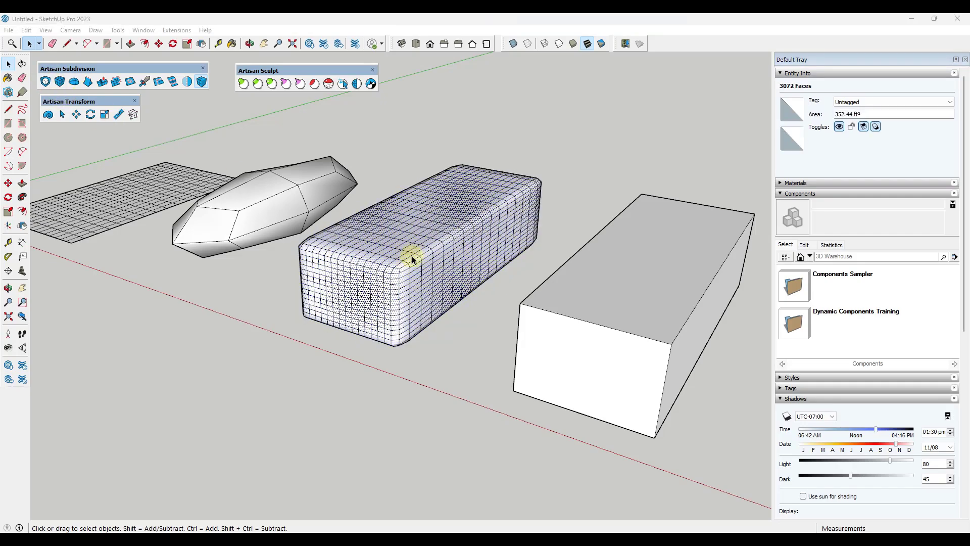
Step: Add four edge loops around the remaining plain box, close to its top, bottom, front end and rear end
middle_click_drag(407, 253, 693, 282)
scroll(609, 273, "up", 5)
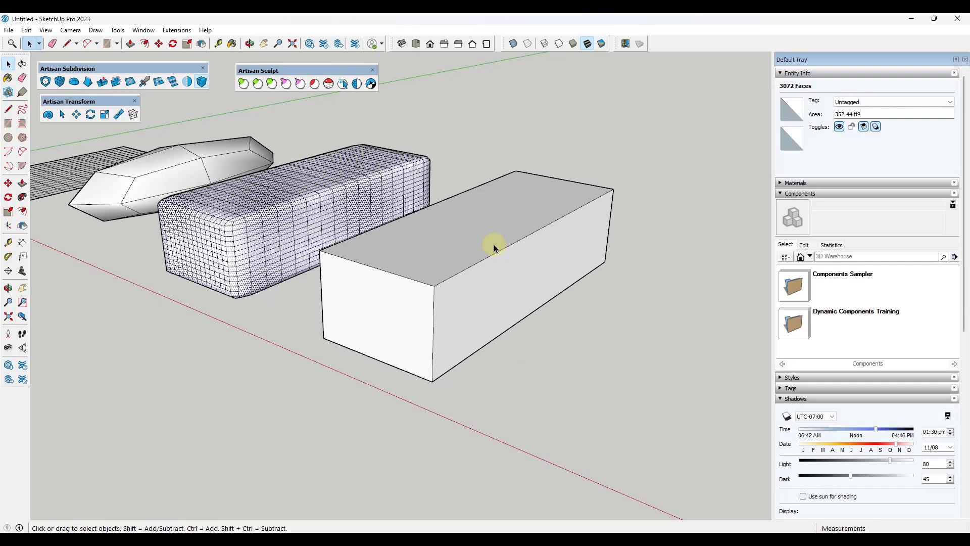
middle_click_drag(474, 251, 436, 231)
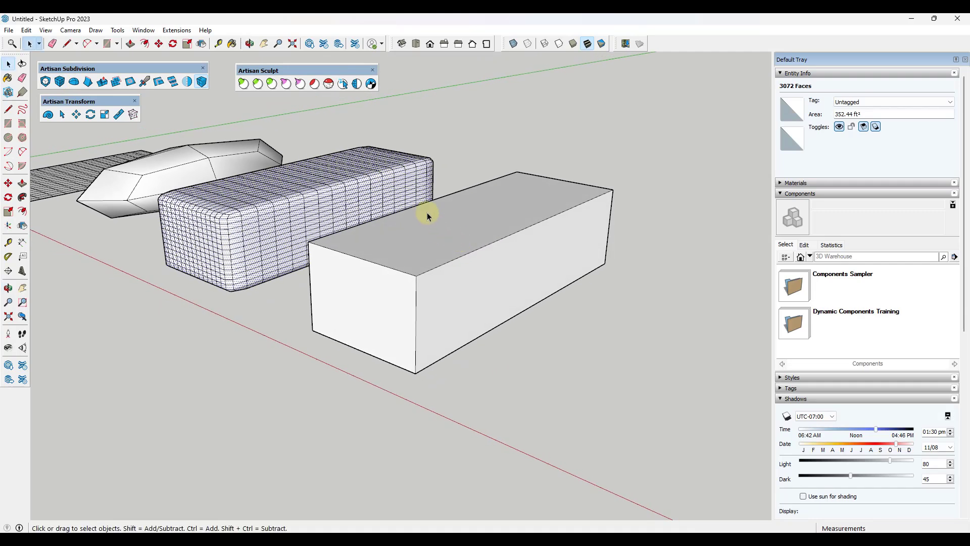
left_click(158, 82)
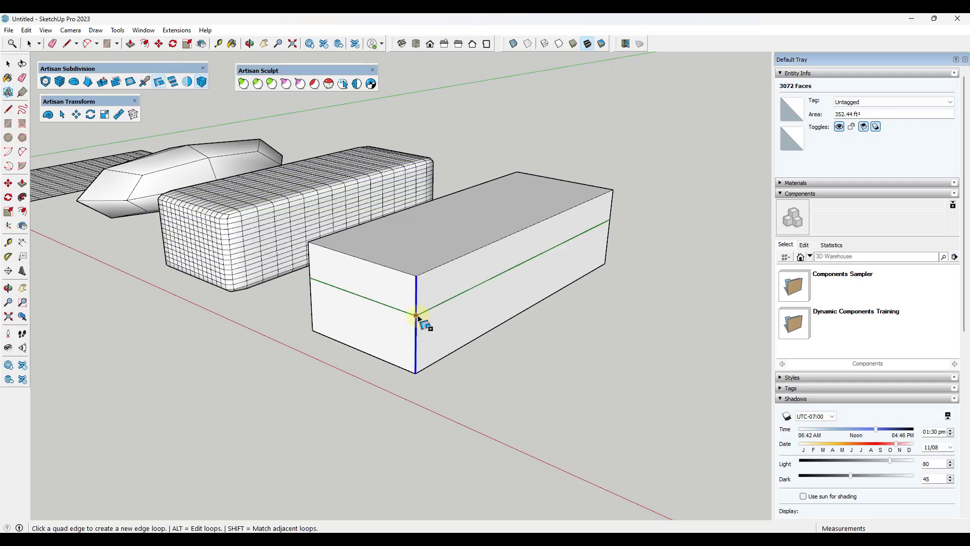
left_click(417, 285)
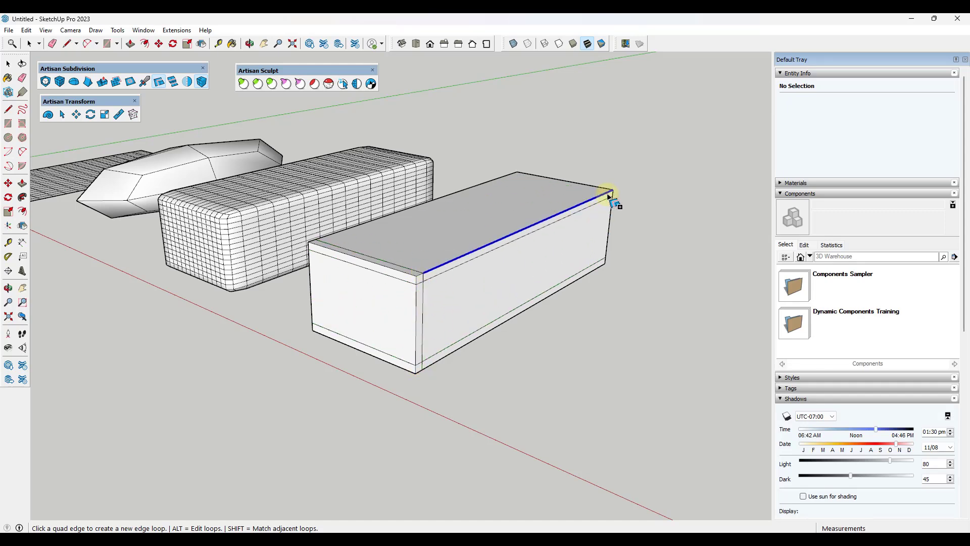
key("space")
Step: Try one smoothed subdivision on the entire box with the four edge loops, inspect its rounding, and undo it
middle_click_drag(575, 244, 518, 242)
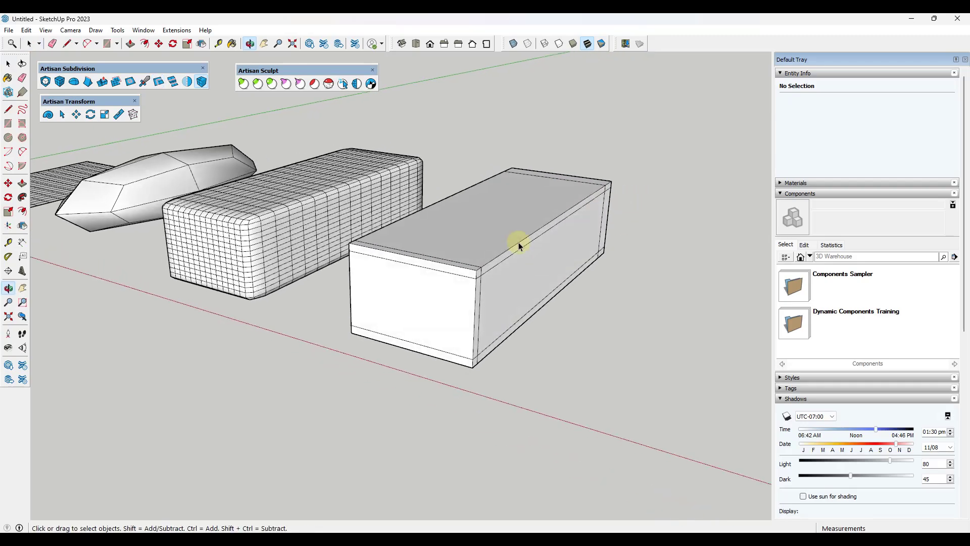
triple_click(496, 216)
middle_click_drag(434, 229, 578, 246)
scroll(615, 282, "up", 3)
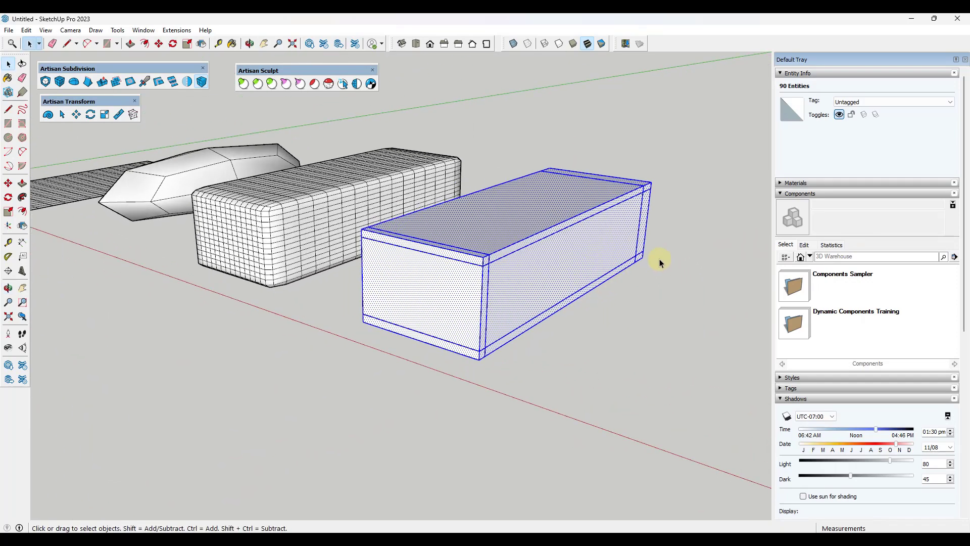
left_click(66, 87)
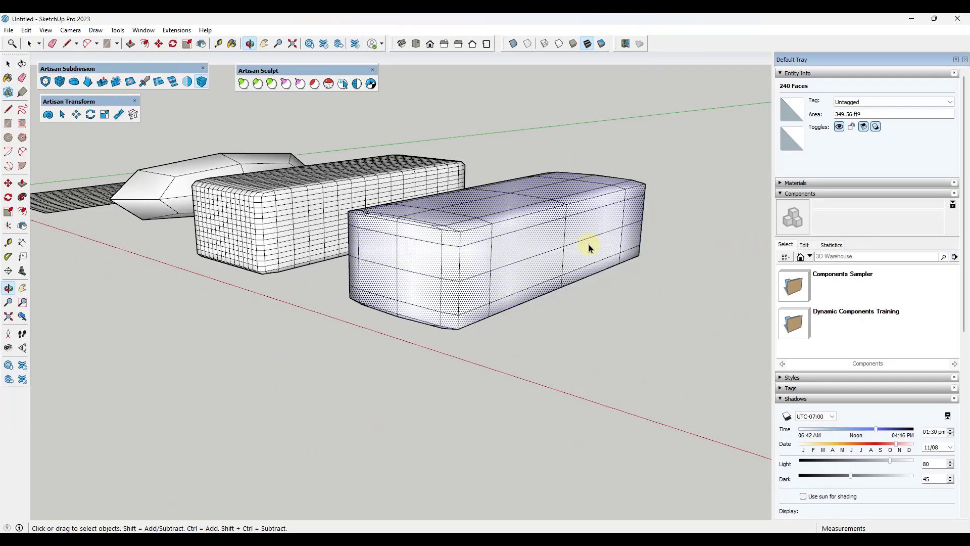
middle_click_drag(589, 244, 498, 290)
left_click_drag(389, 277, 507, 272)
middle_click_drag(507, 272, 457, 274)
key("ctrl+z")
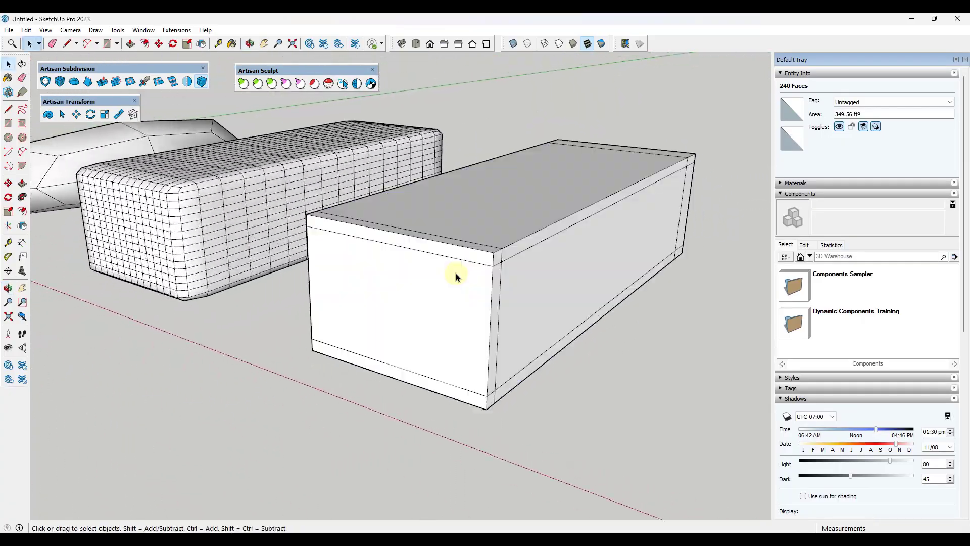
Step: Extrude the lone ground edge about 3' 11" outward, straight up, and about 4' 7" outward again into a stepped surface
scroll(418, 250, "down", 2)
scroll(581, 233, "up", 3)
middle_click_drag(455, 275, 417, 274)
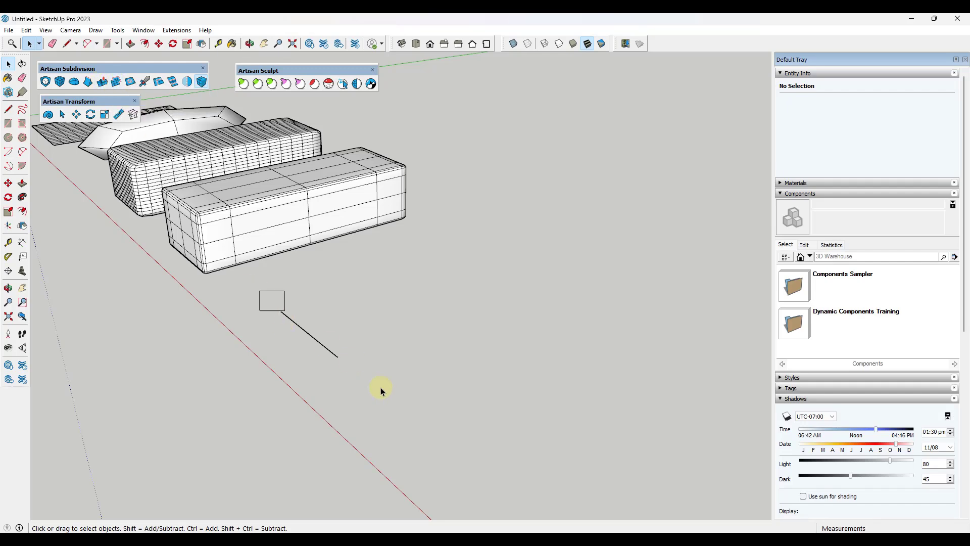
left_click(208, 201)
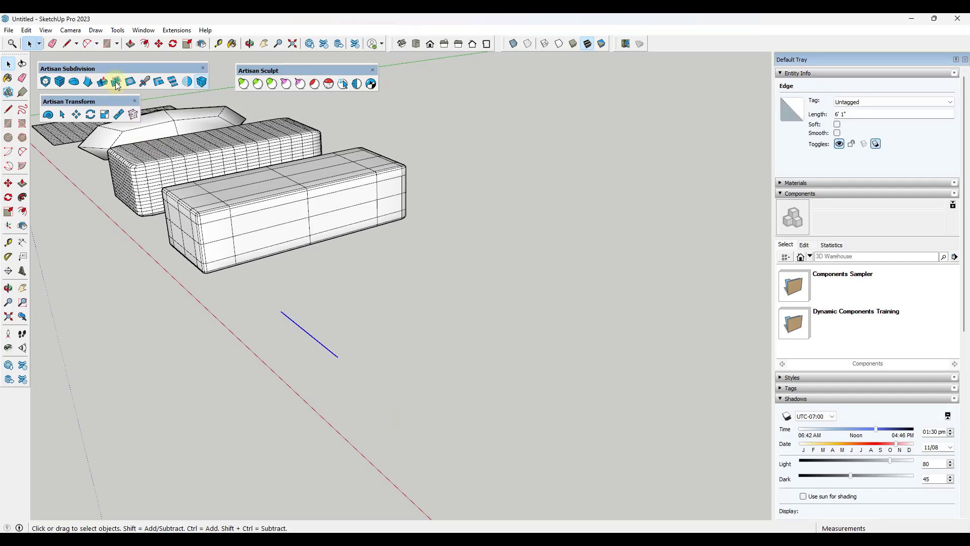
left_click(117, 83)
left_click(314, 333)
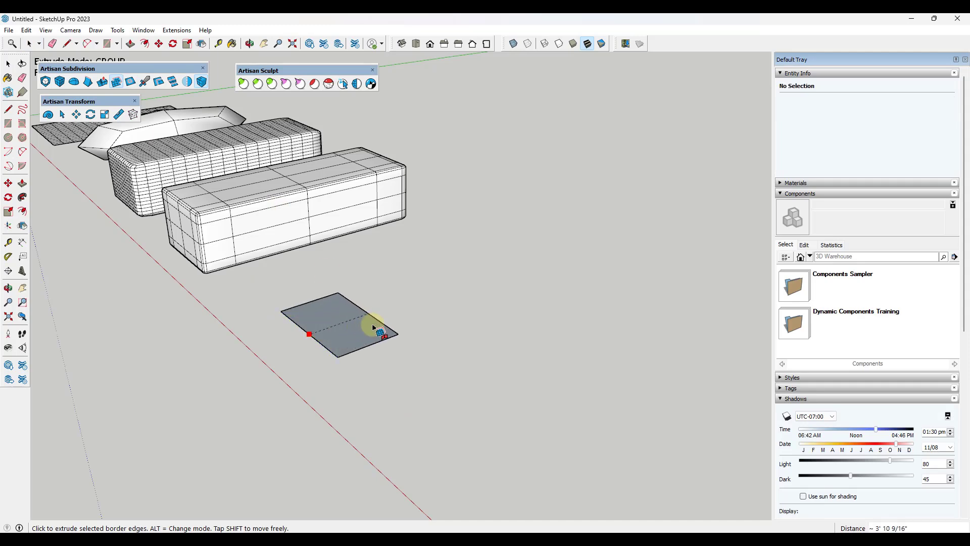
left_click(376, 319)
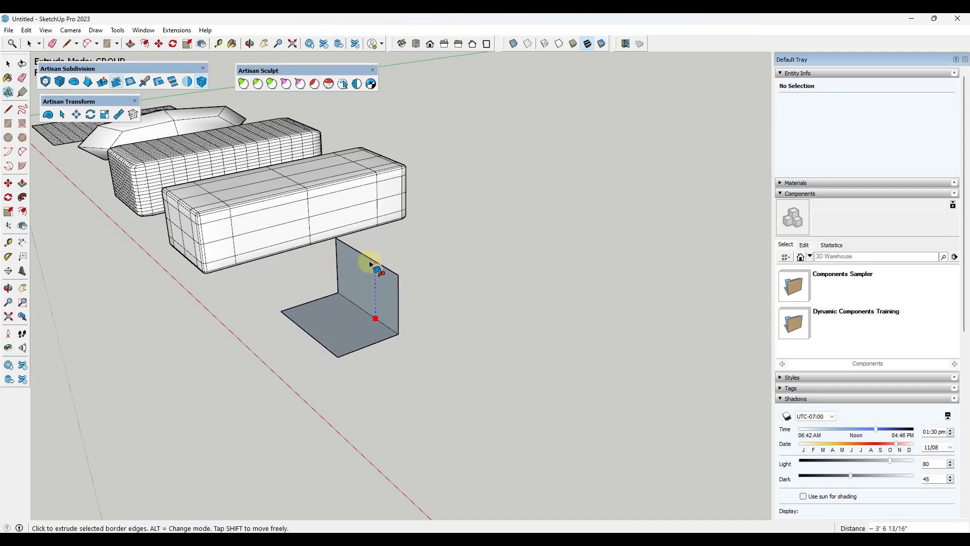
left_click(373, 267)
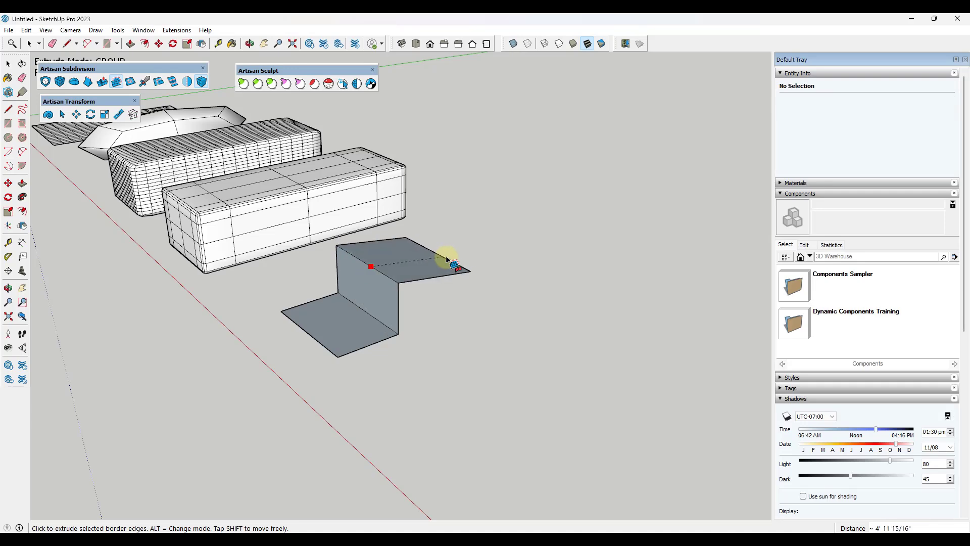
key("space")
Step: Extrude the side edge of the stepped surface's upper face sideways into an adjoining horizontal face
middle_click_drag(392, 284, 569, 261)
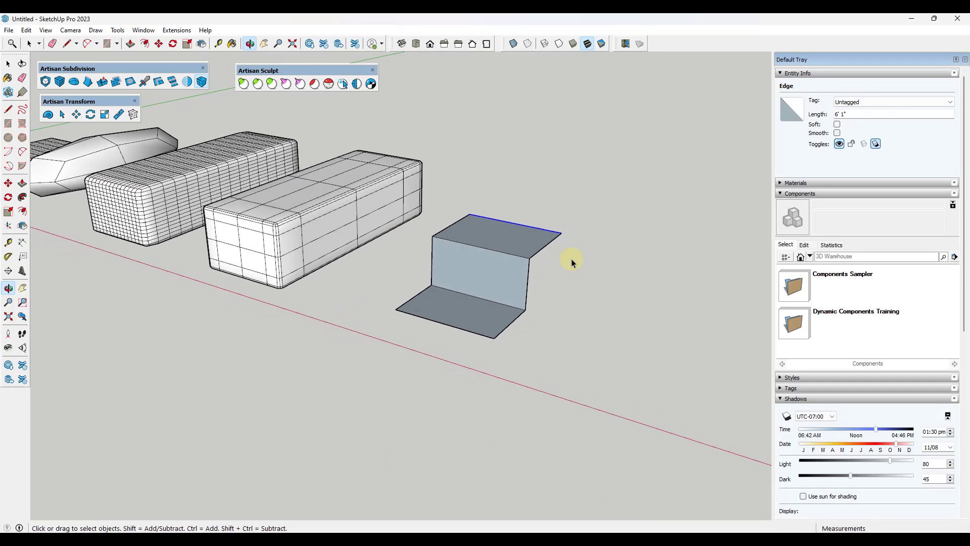
scroll(569, 259, "up", 4)
left_click(502, 250)
scroll(497, 252, "down", 3)
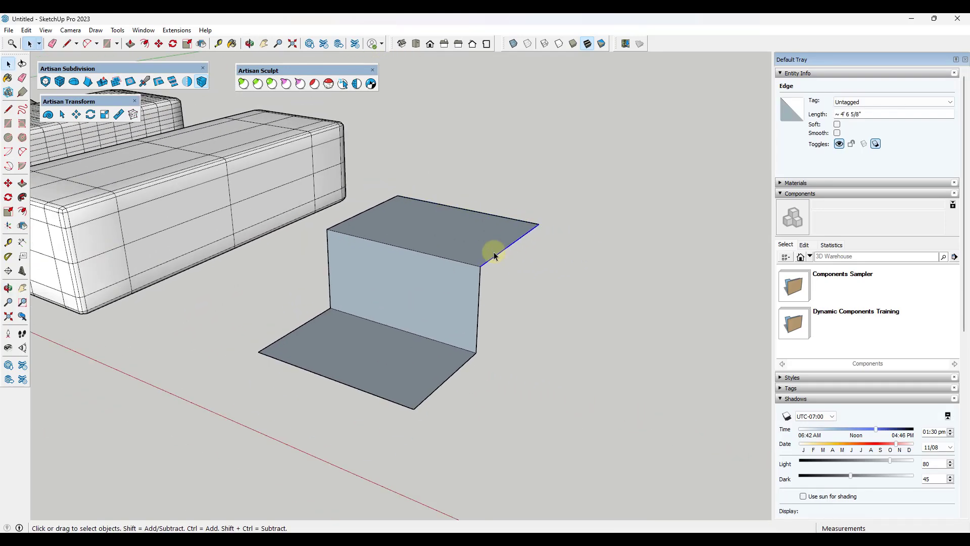
left_click(116, 82)
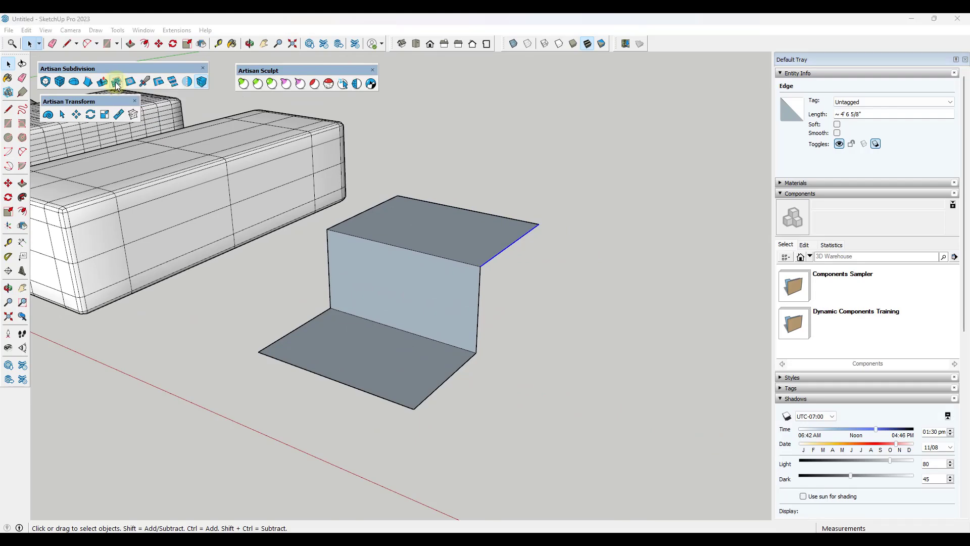
key("space")
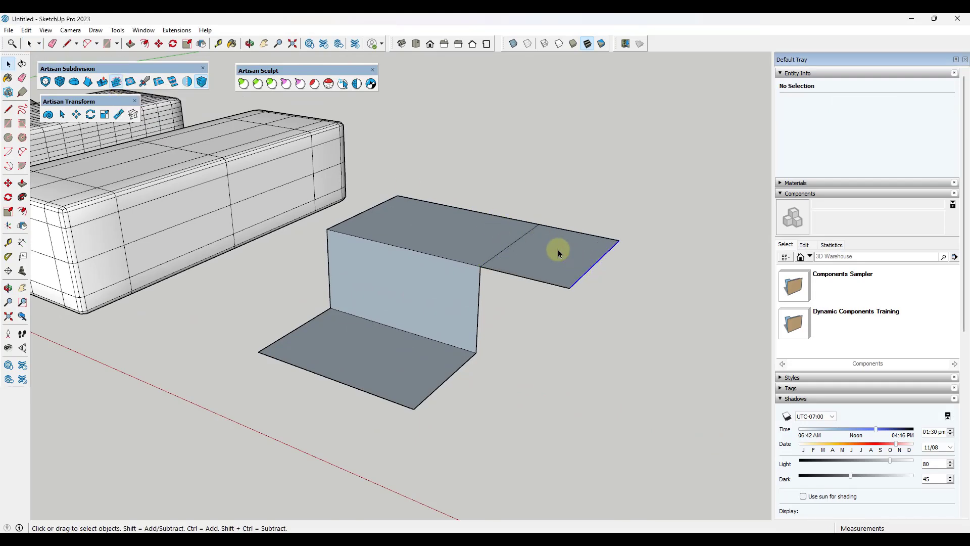
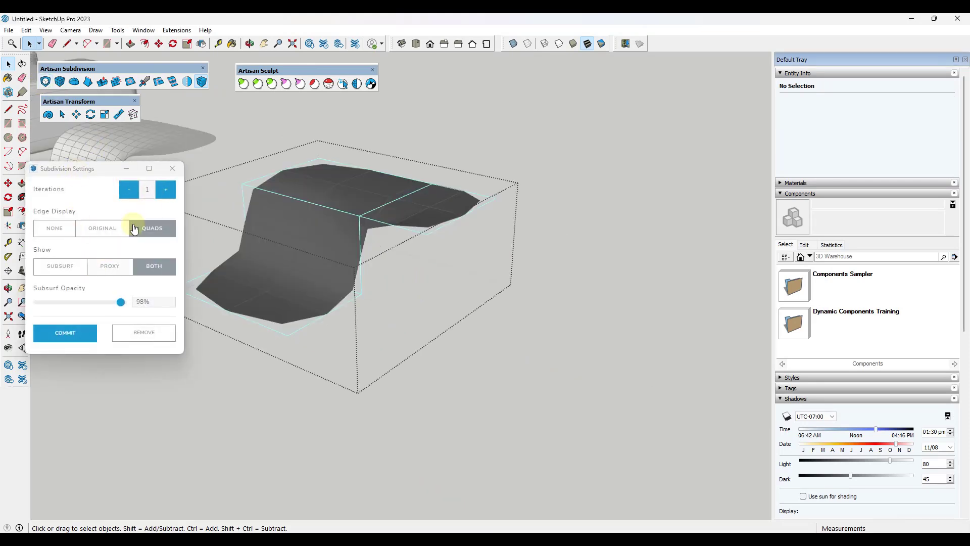
Step: Switch the stepped surface's subdivision display to original edges and back to quads, and set it to 2 iterations
middle_click_drag(361, 230, 430, 226)
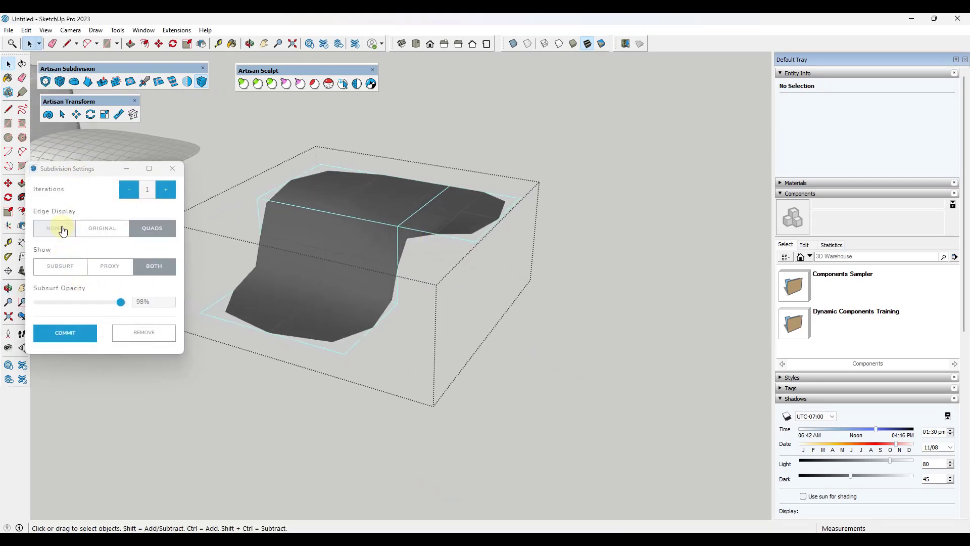
left_click(105, 229)
left_click(159, 229)
left_click(165, 190)
mouse_move(422, 221)
middle_mouse_down()
mouse_move(403, 262)
mouse_move(417, 238)
middle_mouse_up()
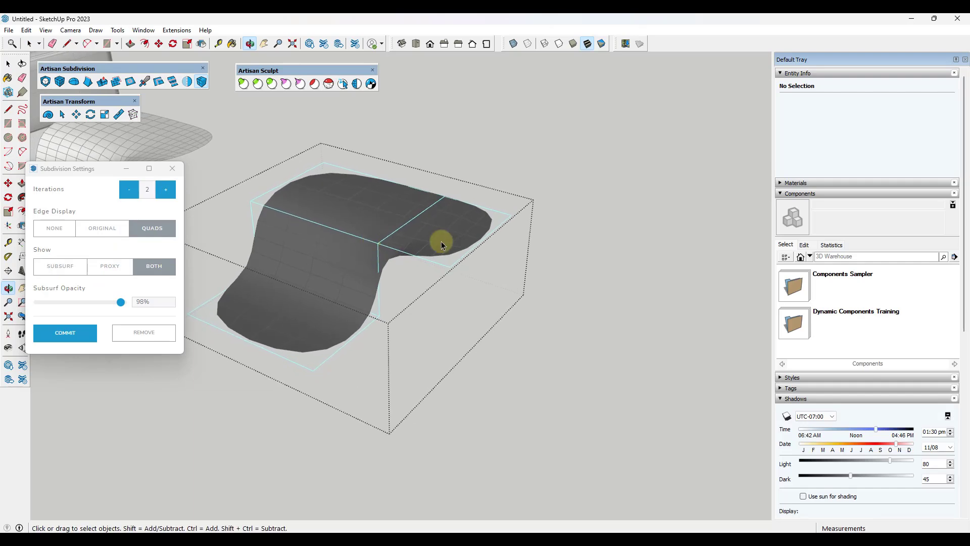
left_click(75, 339)
left_click(489, 239)
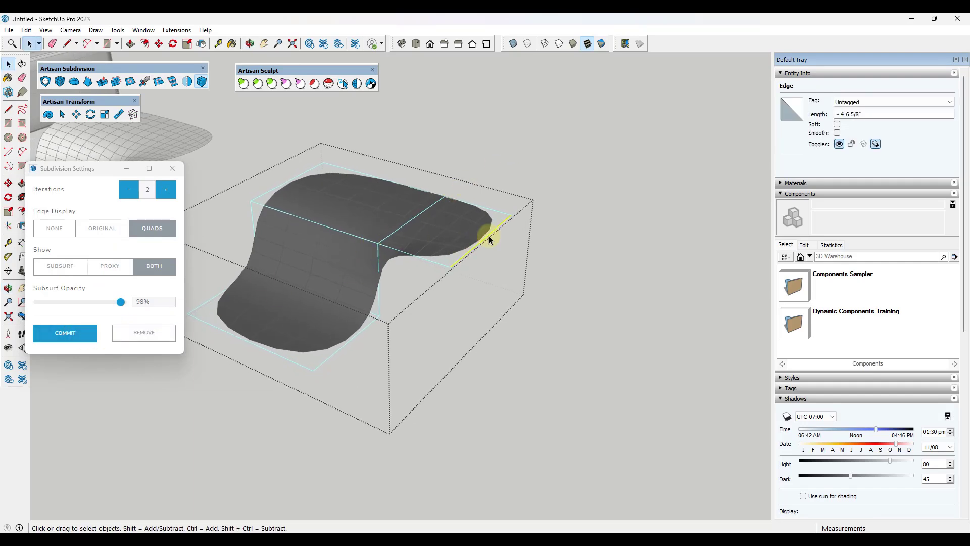
middle_click_drag(414, 245, 418, 239)
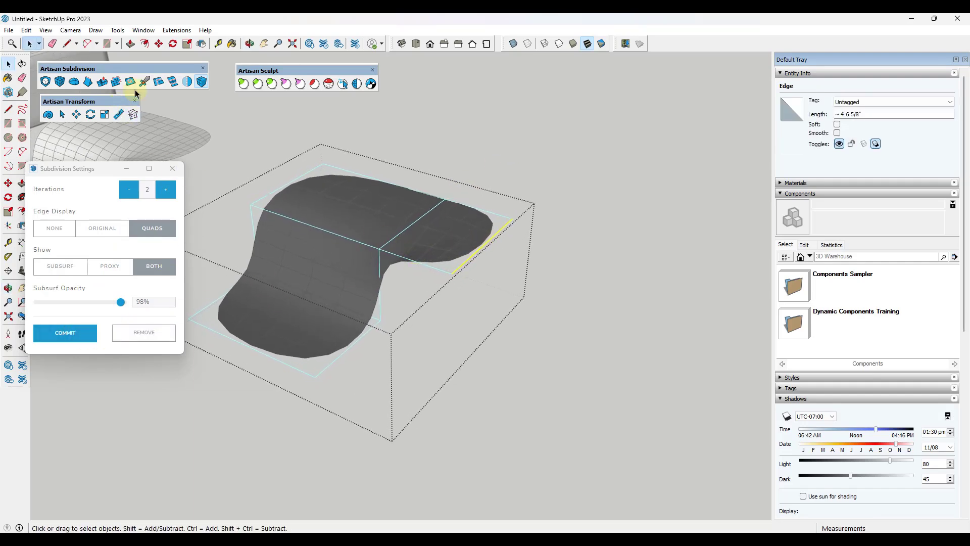
Step: Add edge loops near the stepped surface's outer side, on both sides of the extension's shared edge, and lengthwise through the upper face
left_click(158, 81)
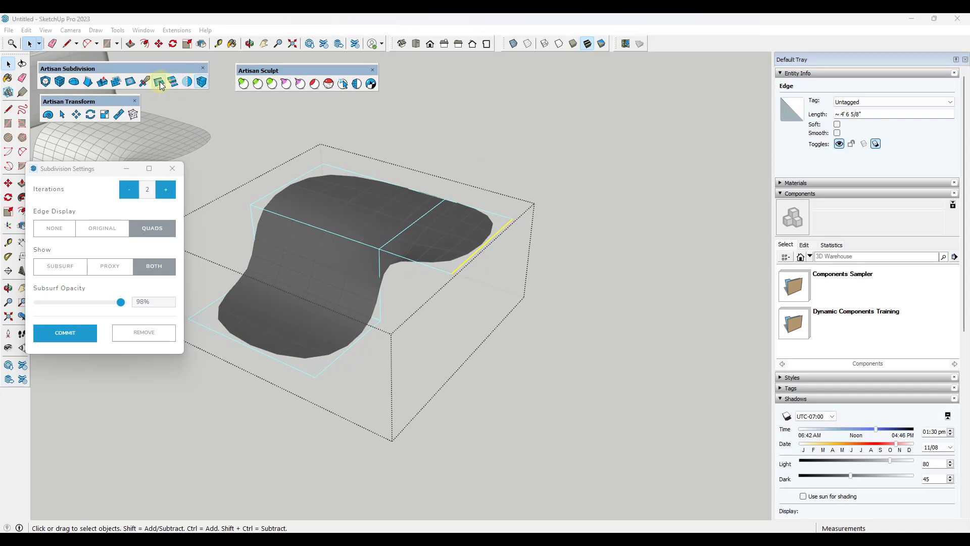
left_click(262, 210)
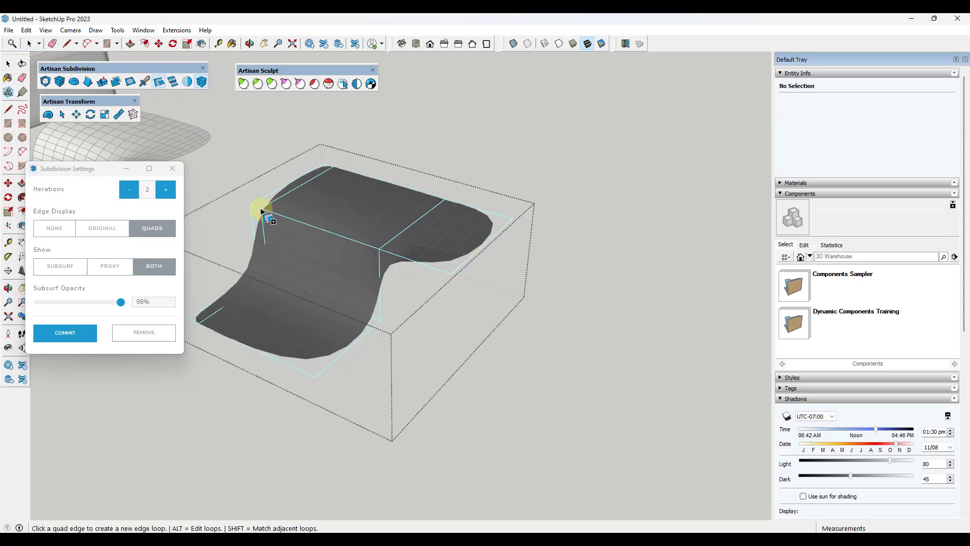
left_click(371, 248)
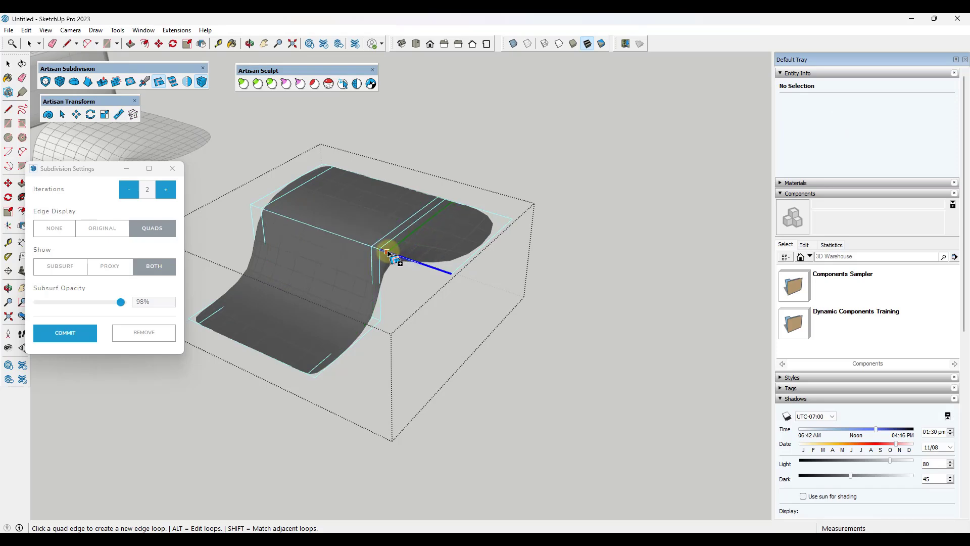
left_click(387, 253)
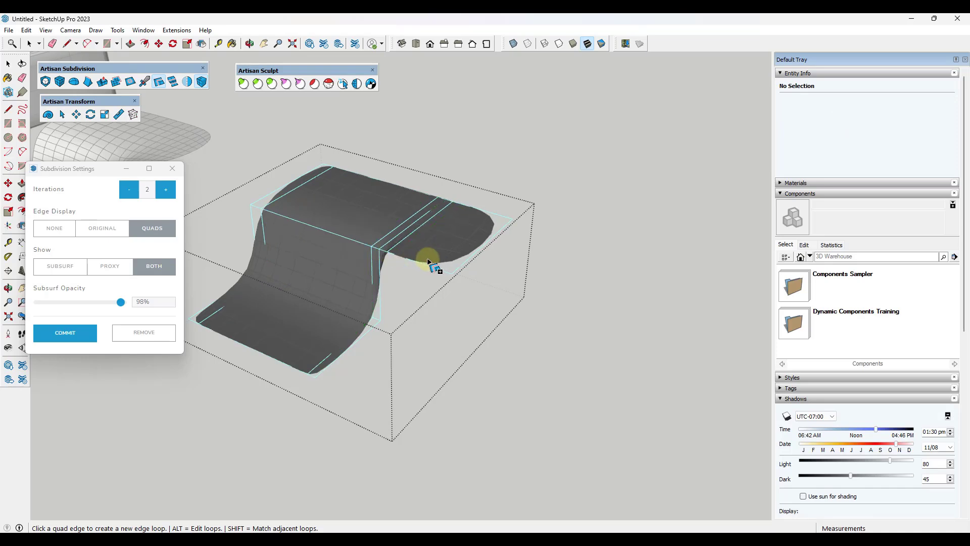
left_click(292, 182)
middle_click_drag(469, 228, 323, 214)
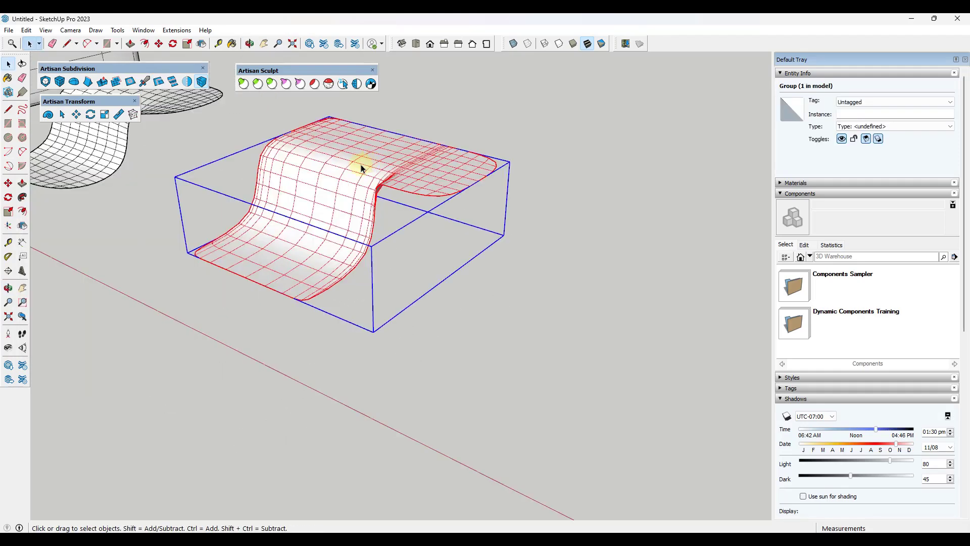
middle_click_drag(362, 162, 404, 159)
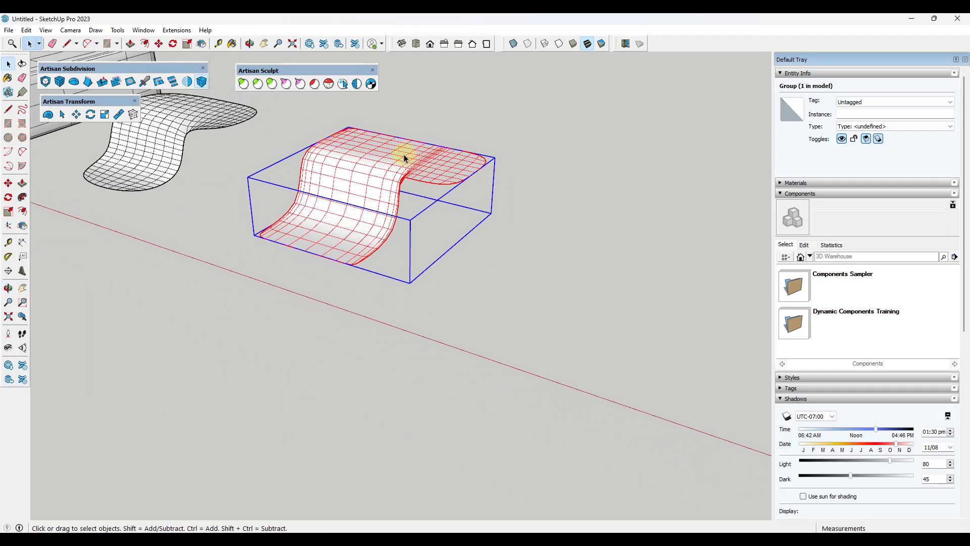
Step: Compare 1 and 2 subdivision iterations on the looped stepped surface and remove its subdivision
left_click(44, 82)
scroll(396, 157, "up", 3)
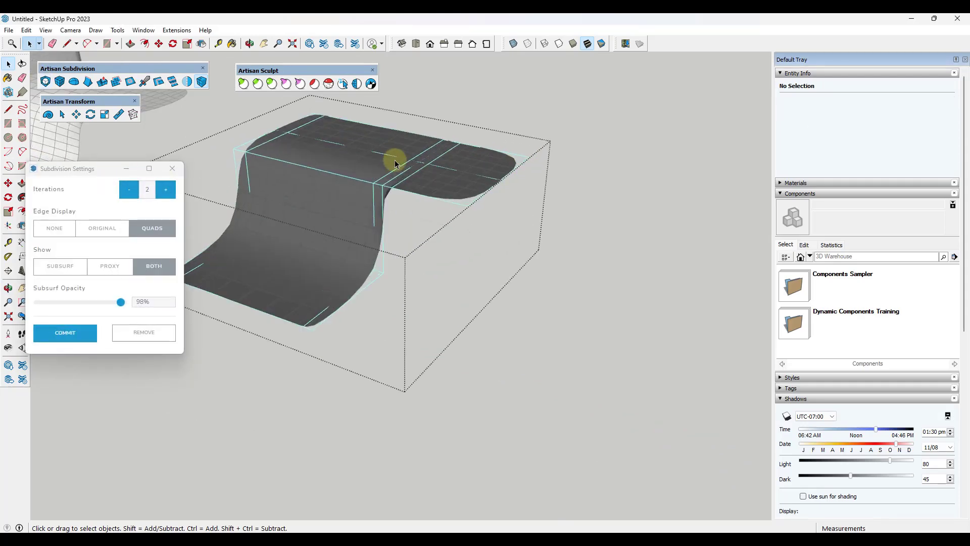
left_click(130, 190)
left_click(168, 195)
left_click(127, 193)
left_click(167, 195)
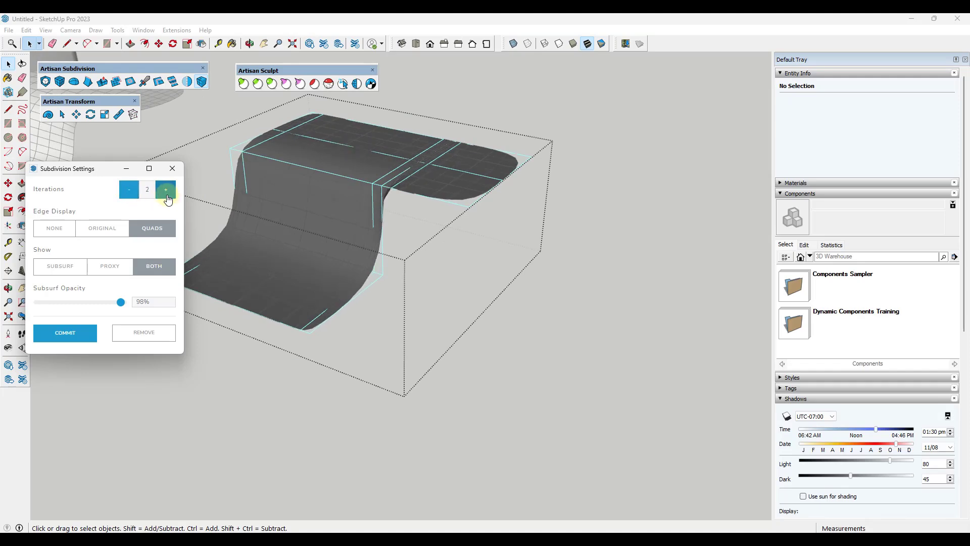
scroll(361, 183, "down", 3)
left_click(153, 338)
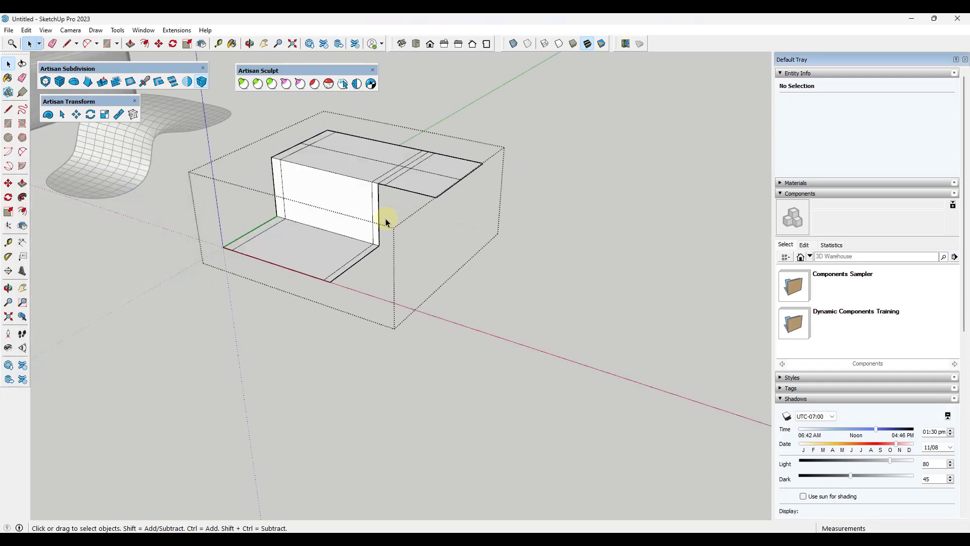
Step: Apply smooth subdivision to the stepped group again, raising the iterations by one
scroll(511, 191, "up", 2)
left_click(511, 191)
left_click(356, 174)
scroll(389, 162, "up", 2)
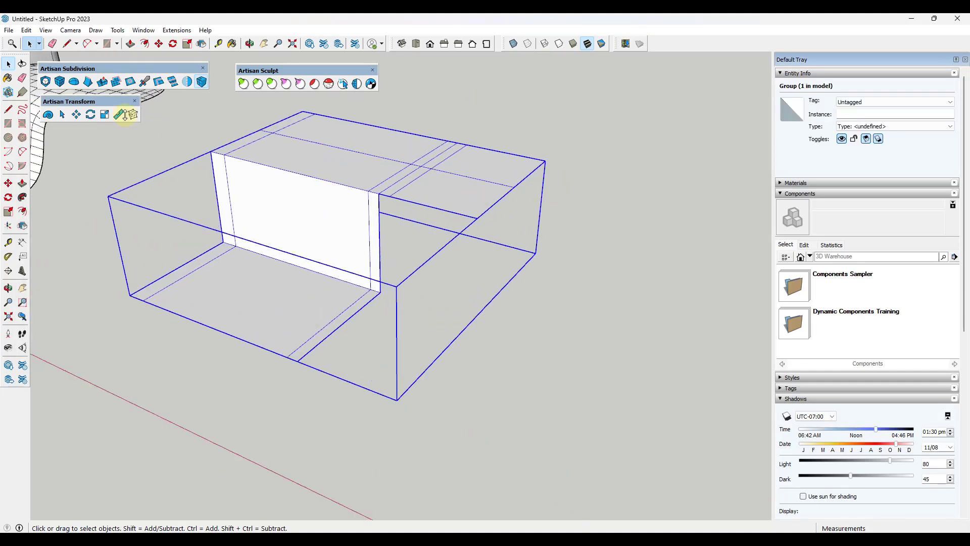
left_click(46, 81)
left_click(167, 195)
middle_click_drag(418, 190, 464, 210)
scroll(535, 117, "down", 2)
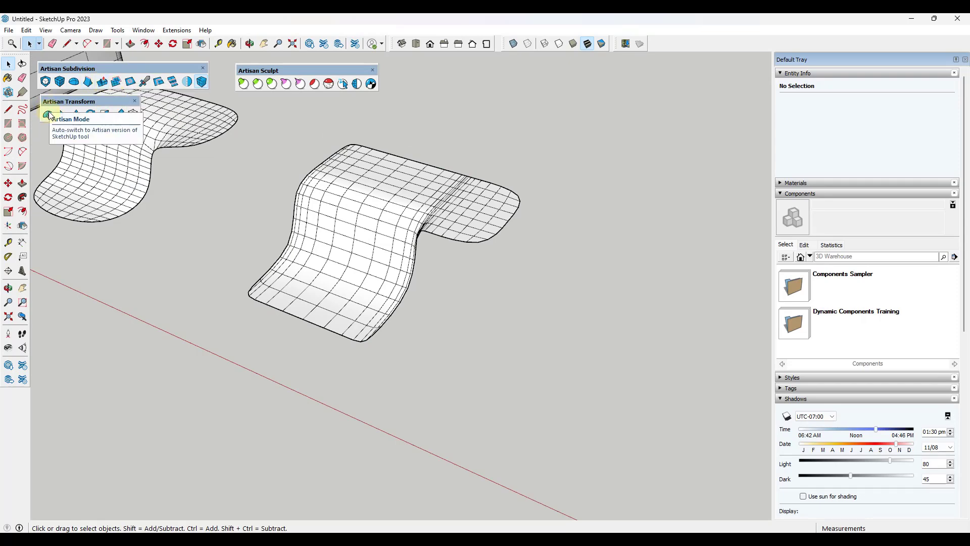
Step: Draw a ground rectangle of about 698 sq ft beside the curved surfaces and subdivide its face into a dense quad grid
scroll(278, 178, "down", 5)
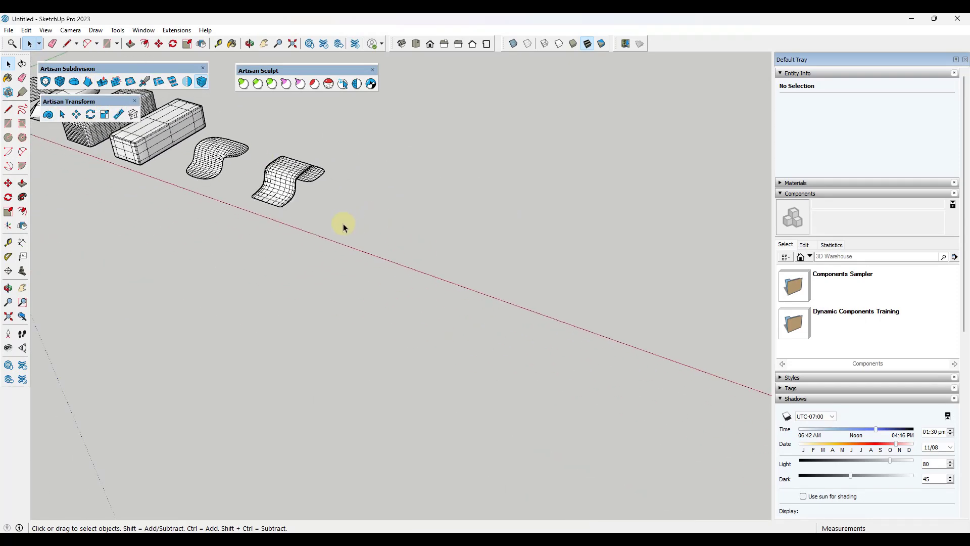
key("r")
left_click(329, 226)
left_click(554, 178)
key("space")
left_click(455, 203)
left_click(46, 81)
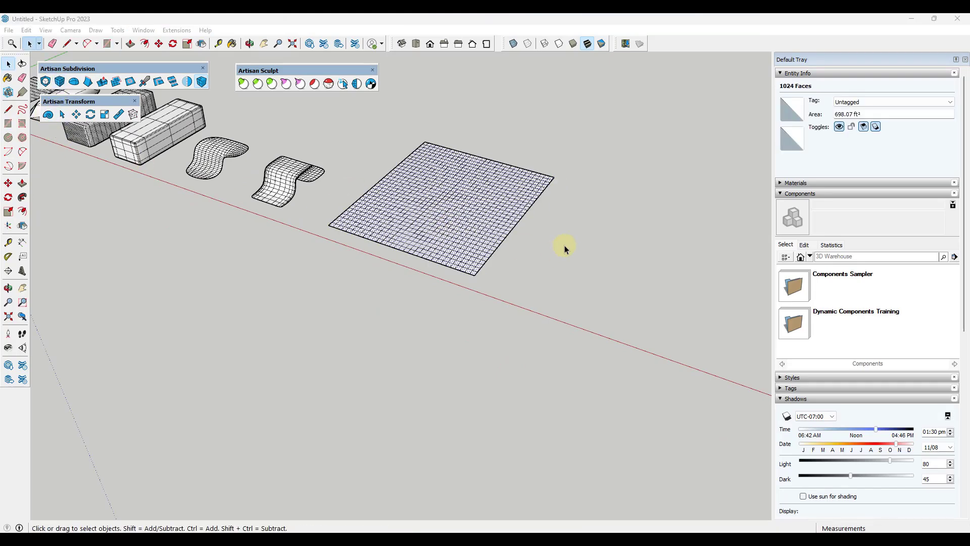
Step: Try Artisan Select's soft selection on several grid spots, ending with a block of quads near the middle at about 3' 10" radius
scroll(461, 206, "up", 5)
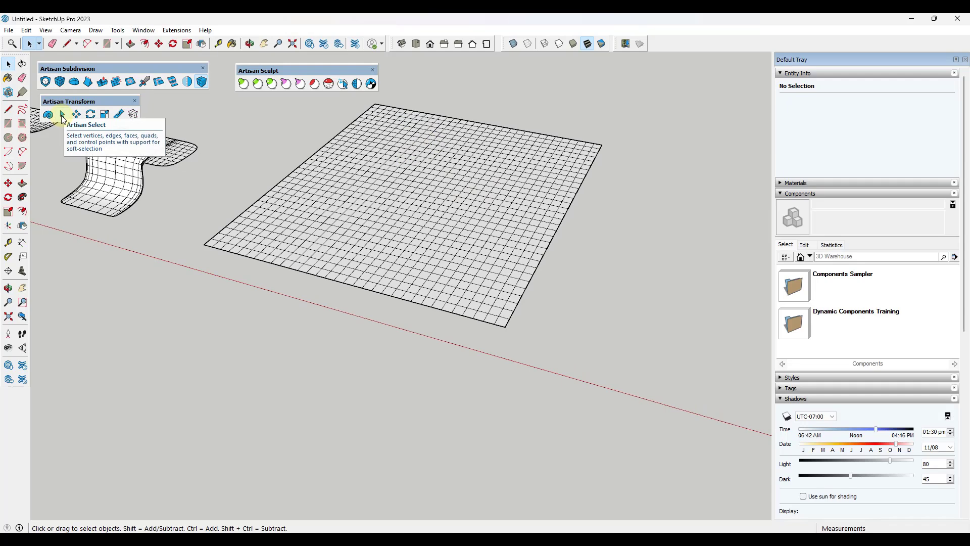
left_click(63, 115)
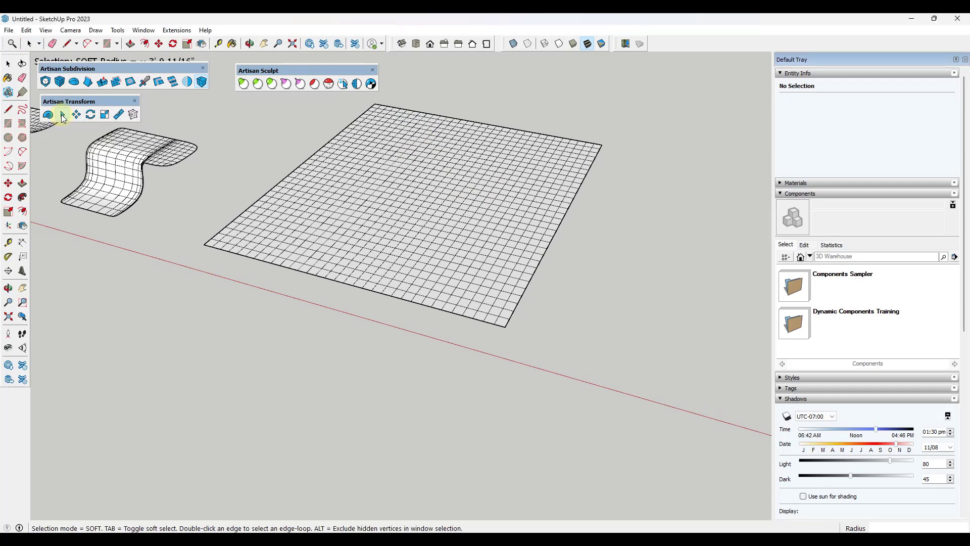
left_click(392, 194)
left_click(491, 203)
left_click(419, 162, "ctrl")
left_click(320, 202, "ctrl")
left_click(390, 252, "ctrl")
left_click_drag(367, 180, 432, 222)
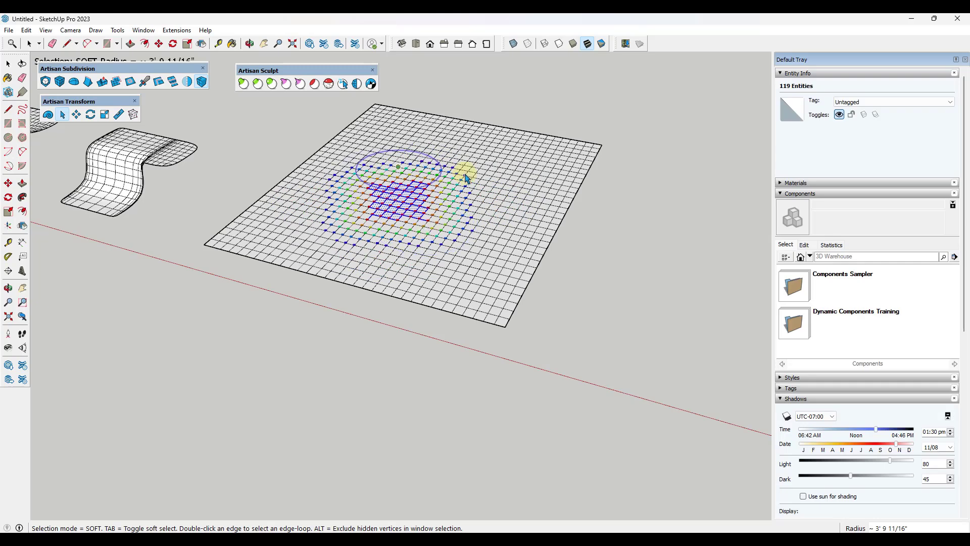
Step: Try raising the soft-selected block about 1' 11" into a mound with Artisan Move, pushing it down, and undo the changes
scroll(445, 204, "up", 3)
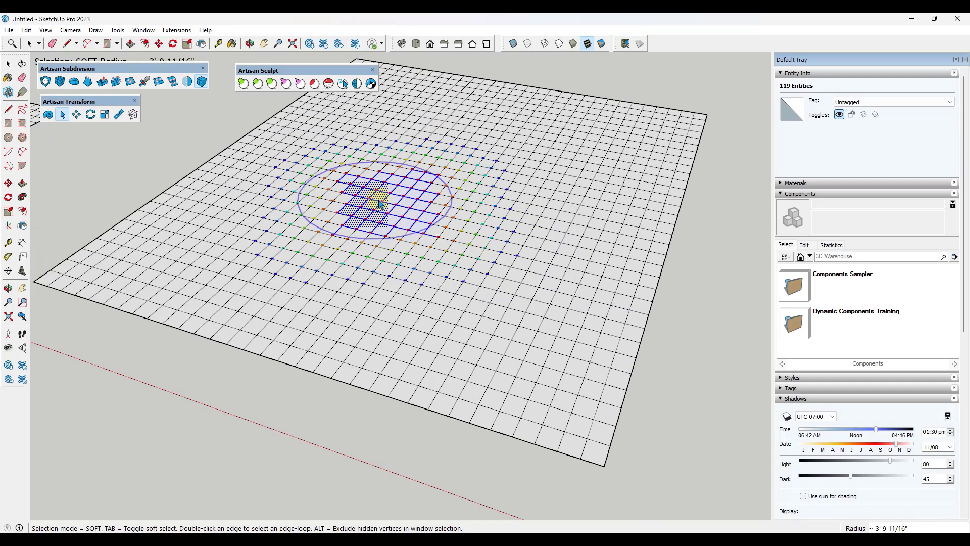
left_click(77, 115)
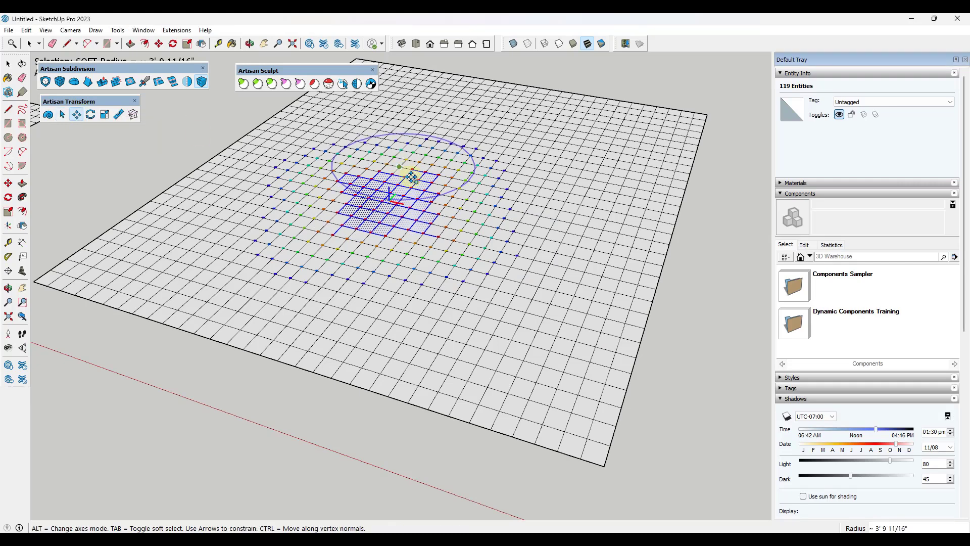
left_click_drag(385, 198, 387, 168)
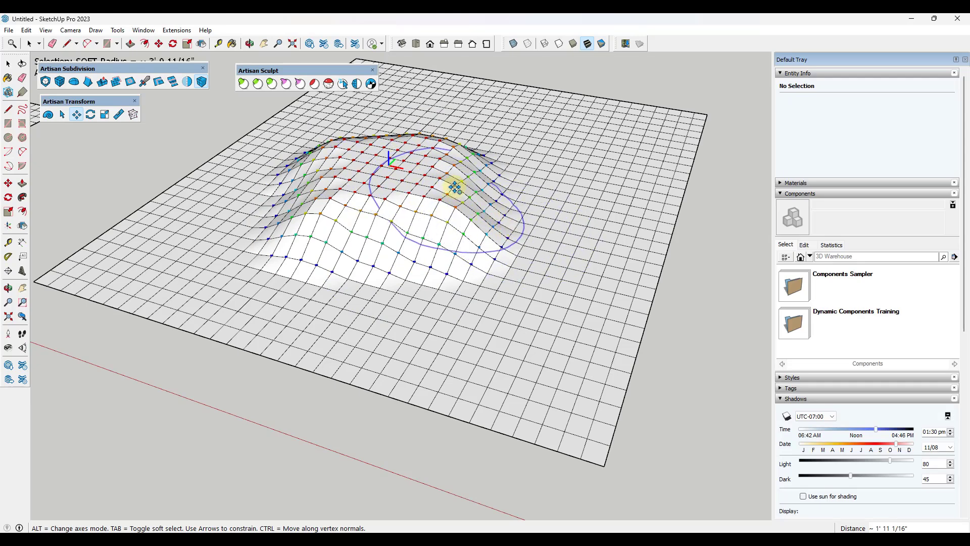
mouse_move(466, 243)
middle_mouse_down()
mouse_move(548, 134)
mouse_move(490, 139)
mouse_move(409, 167)
middle_mouse_up()
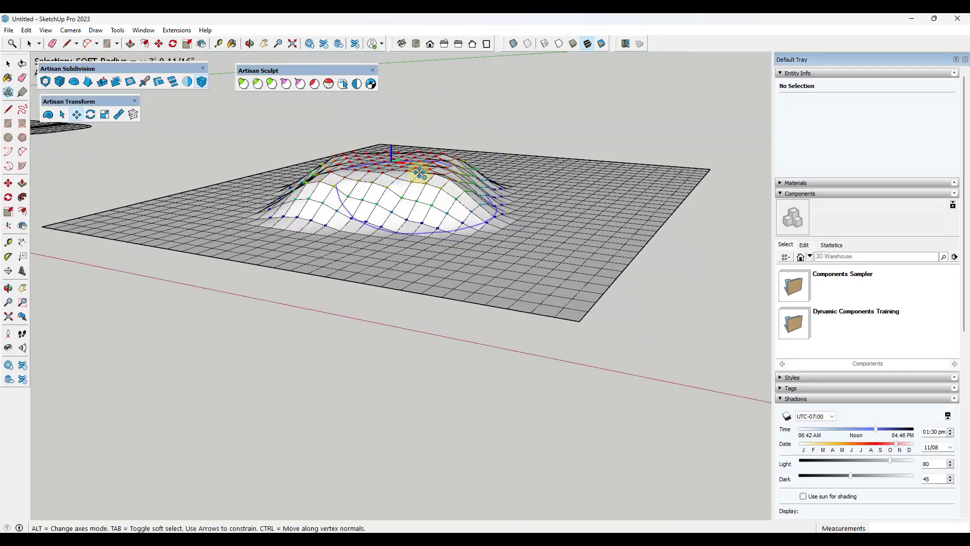
middle_click_drag(398, 166, 401, 234)
key("ctrl+z")
mouse_move(396, 191)
middle_mouse_down()
mouse_move(397, 215)
mouse_move(398, 203)
middle_mouse_up()
scroll(398, 202, "down", 2)
Step: Soft-select four spots, one toward each corner of the flat grid, and set the soft-selection radius to 7'
left_click(382, 127)
key("Escape")
left_click(62, 114)
left_click(526, 160)
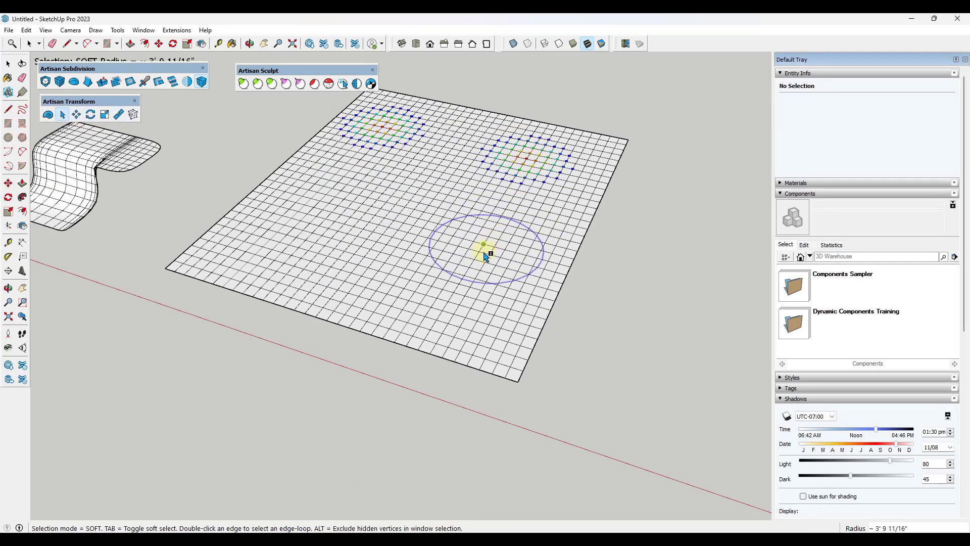
left_click(467, 268)
left_click(300, 223)
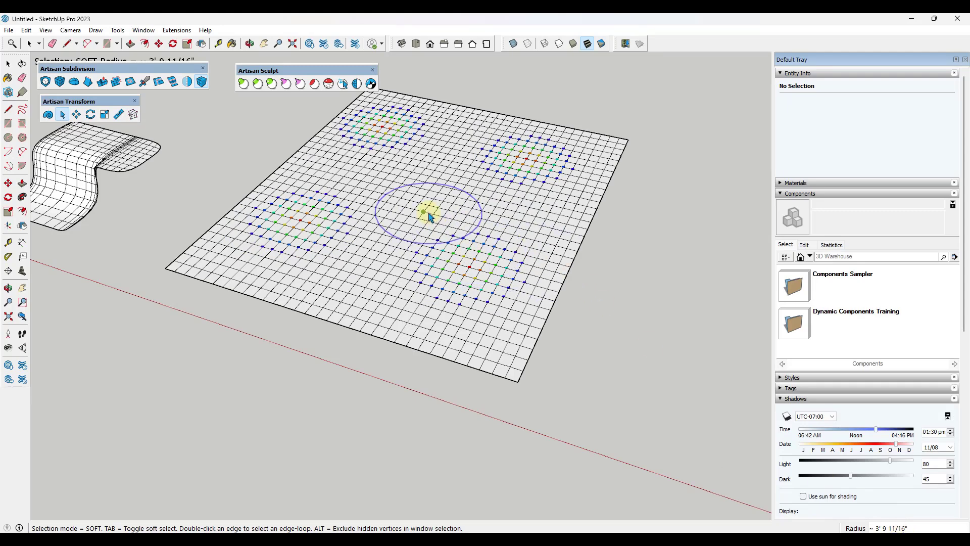
type("'")
key("Return")
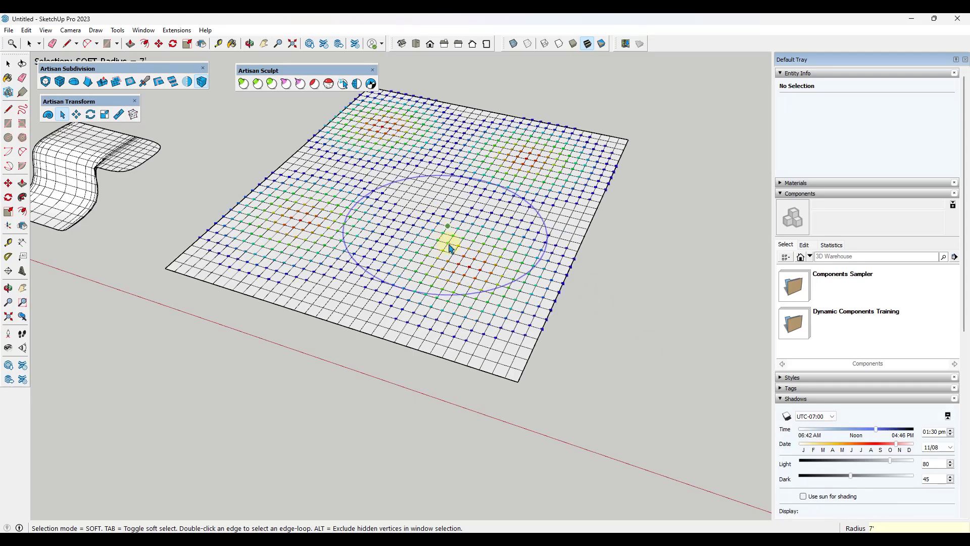
Step: Move the four soft-selected areas straight up about 2' 10" into rounded hills with Artisan Move
middle_click_drag(526, 223, 487, 217)
left_click(75, 114)
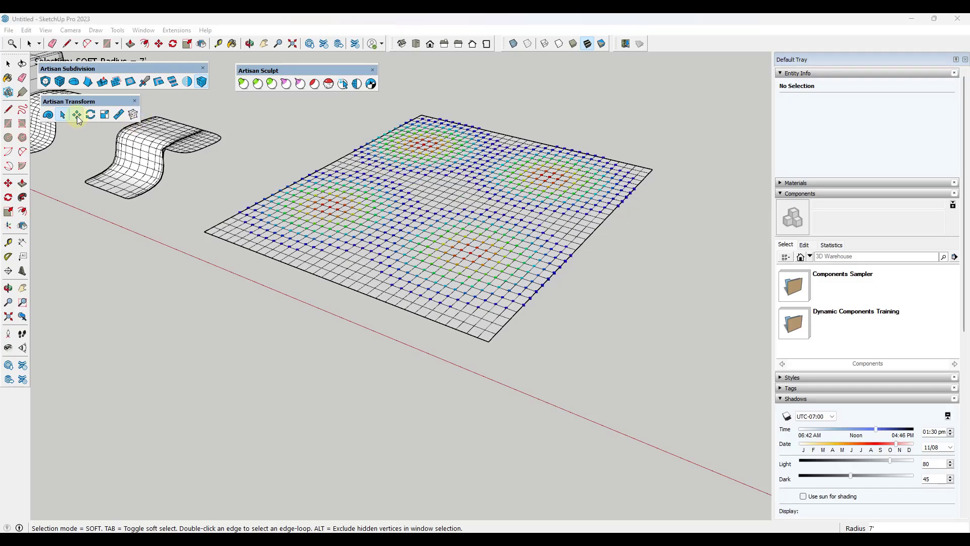
left_click(543, 182)
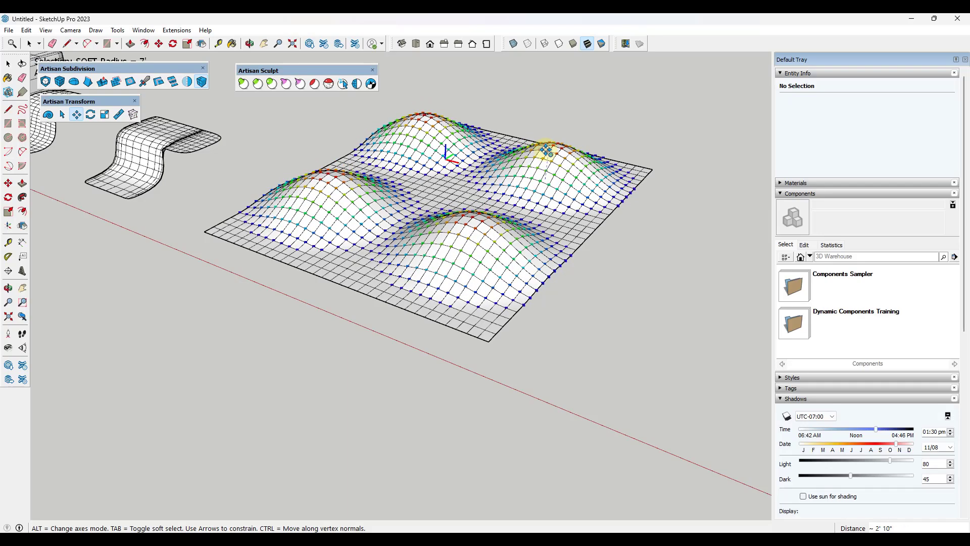
left_click(550, 211)
middle_click_drag(549, 211, 544, 240)
middle_click_drag(587, 160, 534, 234)
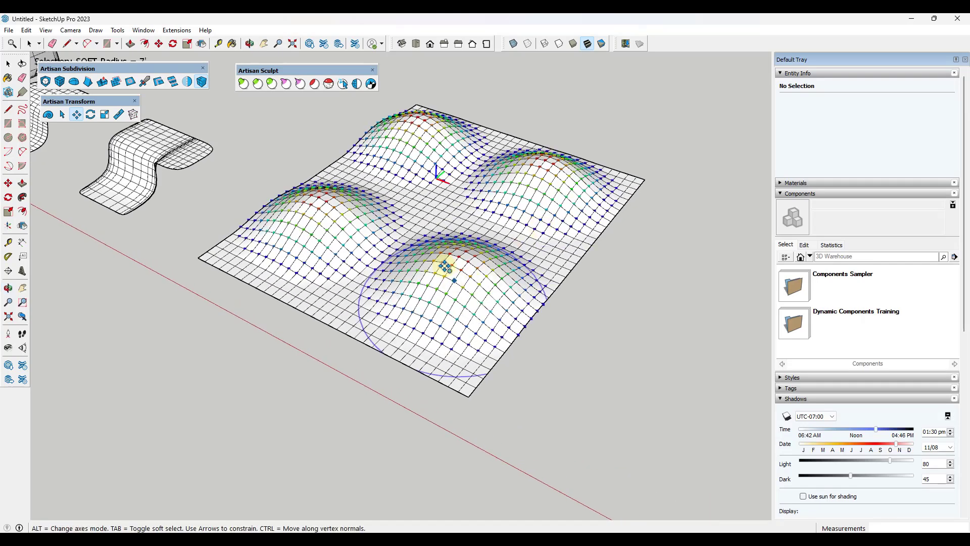
Step: Try Artisan Scale on the four soft-selected hills by pulling in the rear side of their bounding box
left_click(105, 115)
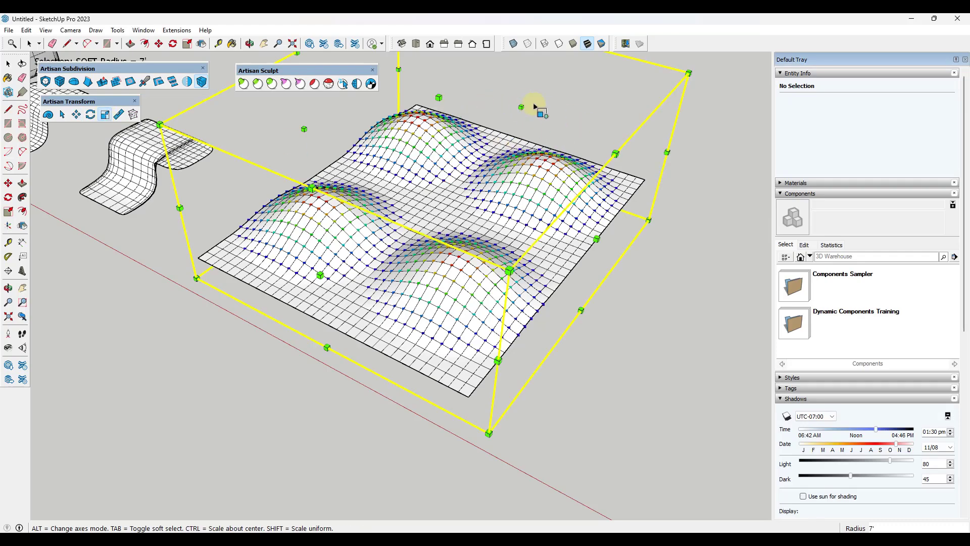
left_click_drag(522, 109, 537, 168)
key("space")
middle_click_drag(554, 171, 493, 246)
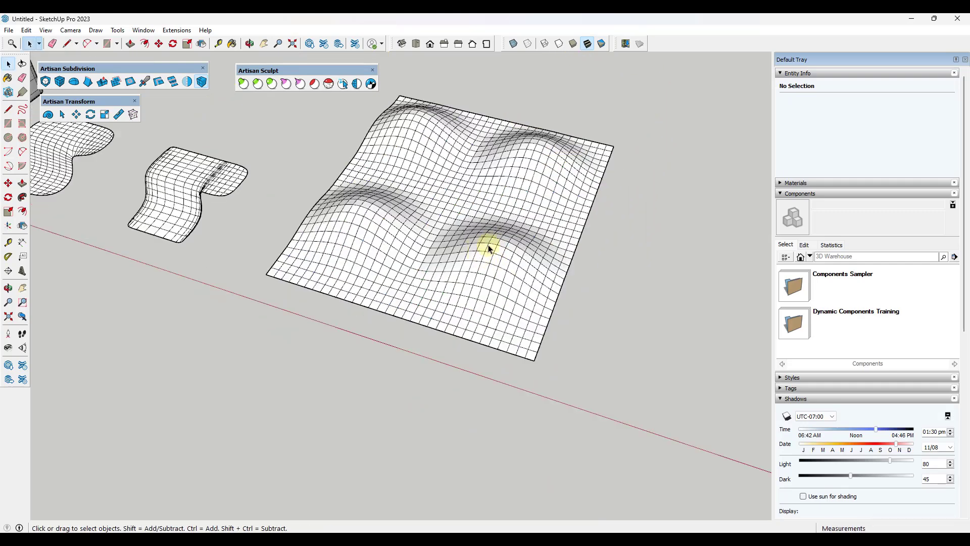
Step: Pull the four soft-selected hills toward a horizontal plane at the front hill's peak using Artisan Make Planar locked to the vertical axis
left_click(62, 114)
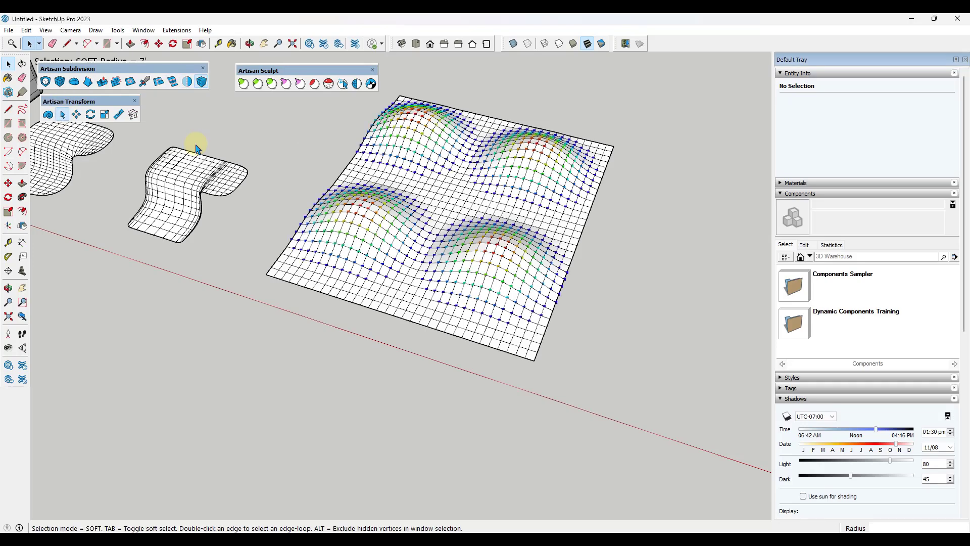
scroll(510, 248, "up", 2)
middle_click_drag(509, 246, 485, 203)
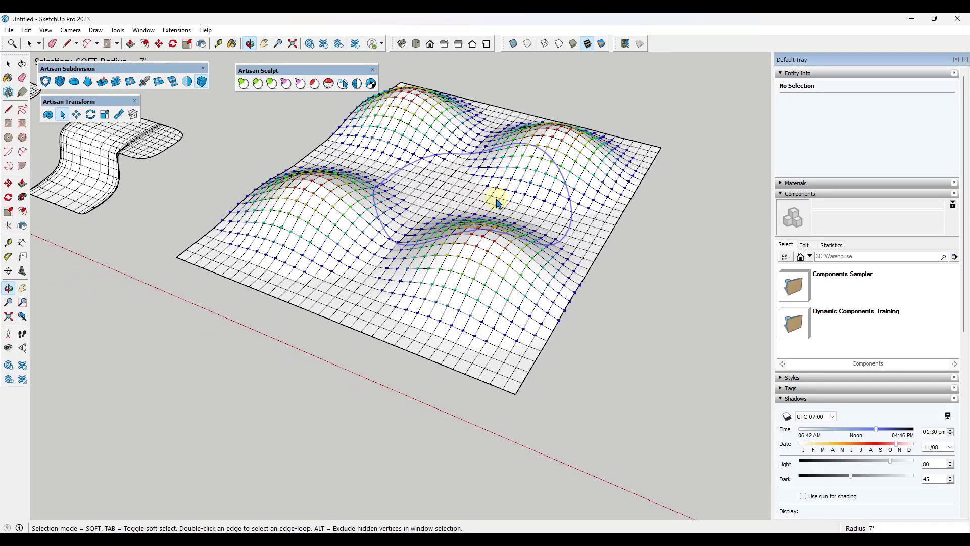
scroll(485, 204, "up", 2)
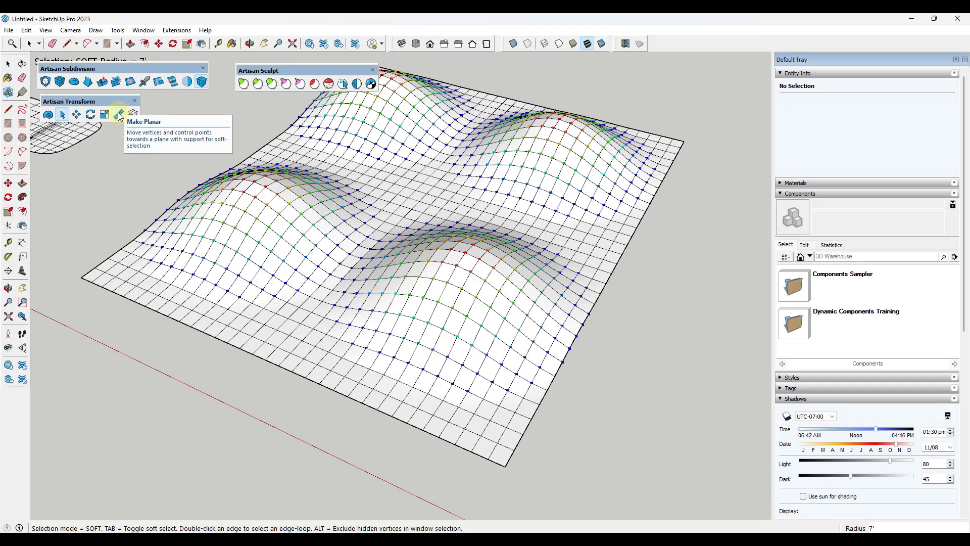
mouse_move(177, 157)
middle_mouse_down()
mouse_move(402, 309)
mouse_move(383, 296)
mouse_move(396, 290)
middle_mouse_up()
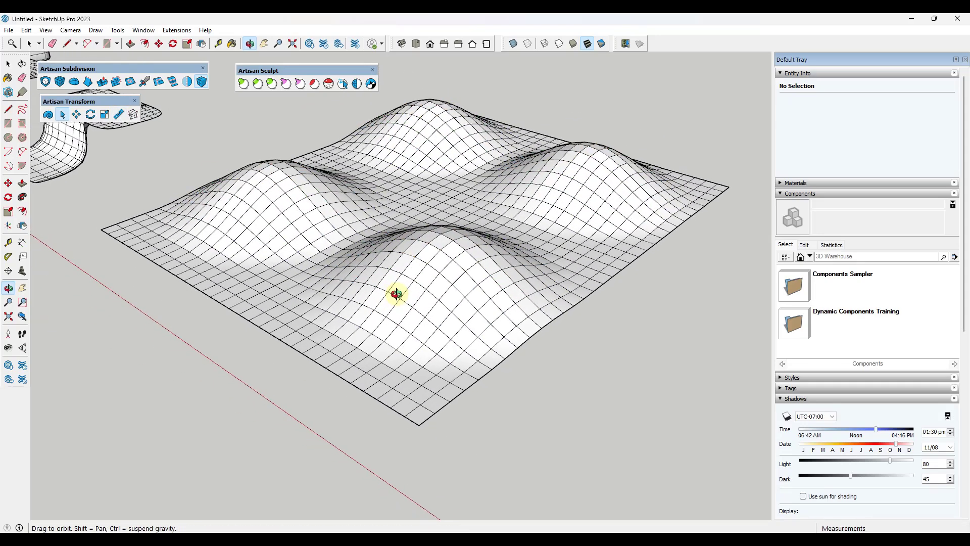
left_click(118, 116)
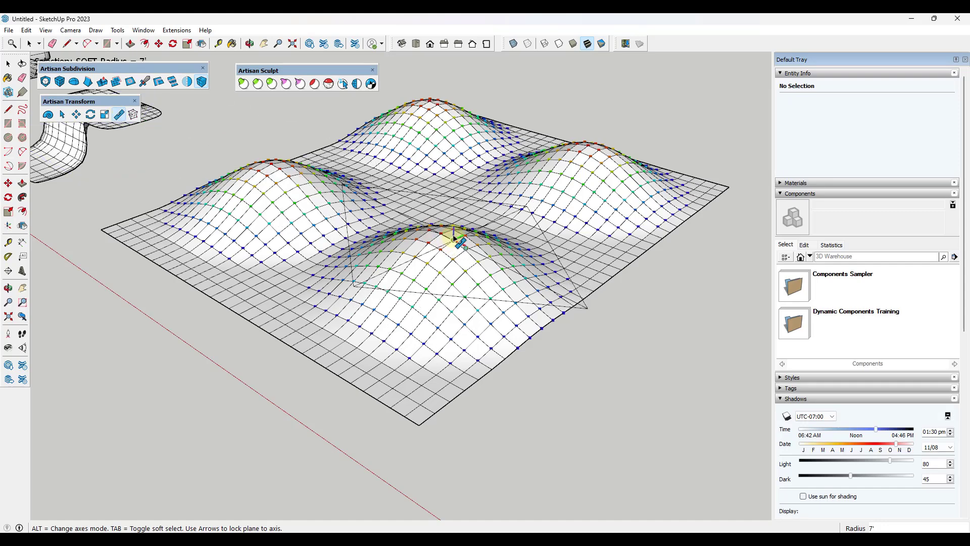
key("Up")
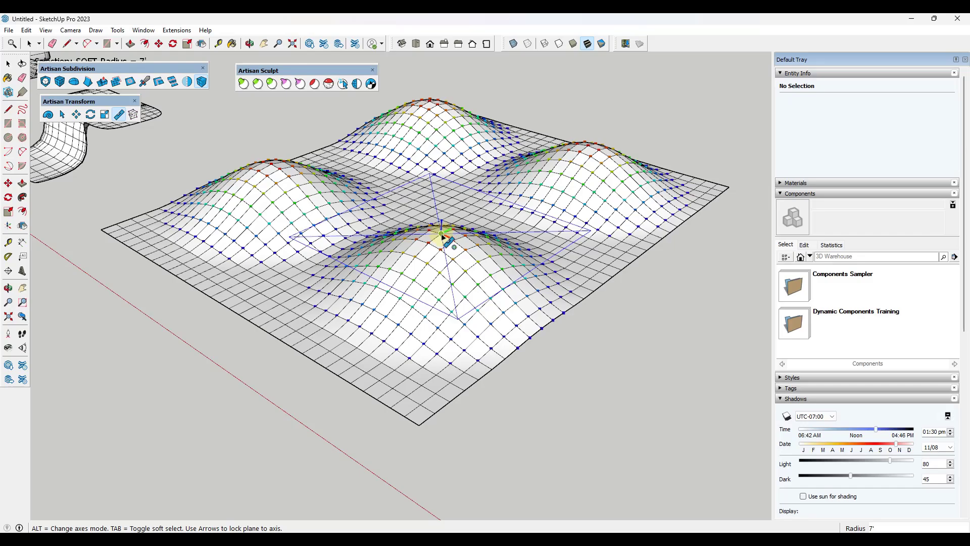
left_click(441, 234)
mouse_move(448, 271)
middle_mouse_down()
mouse_move(598, 217)
mouse_move(462, 190)
mouse_move(444, 277)
mouse_move(452, 234)
middle_mouse_up()
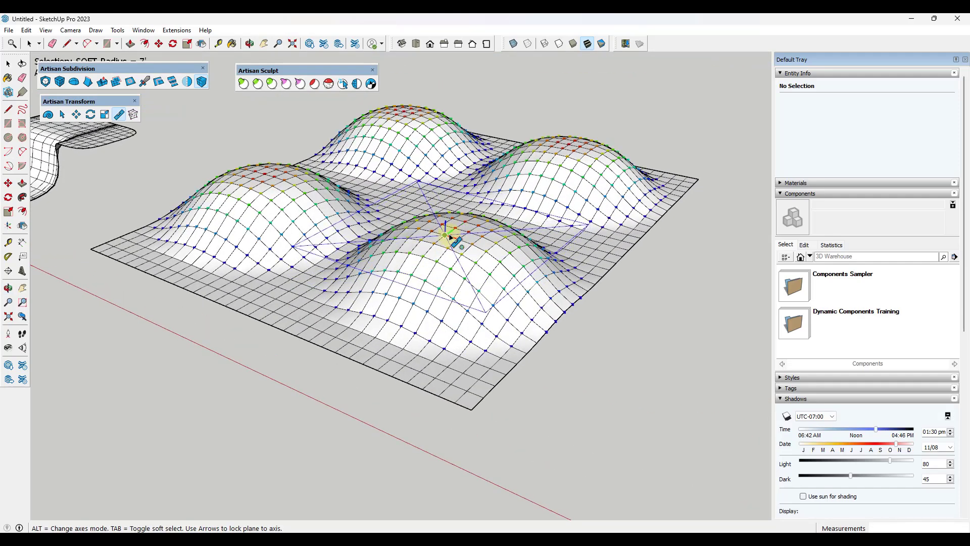
Step: Reduce the soft-selection radius to 2' and level the hilltops toward a horizontal plane at the front hill's peak with Make Planar
left_click(62, 115)
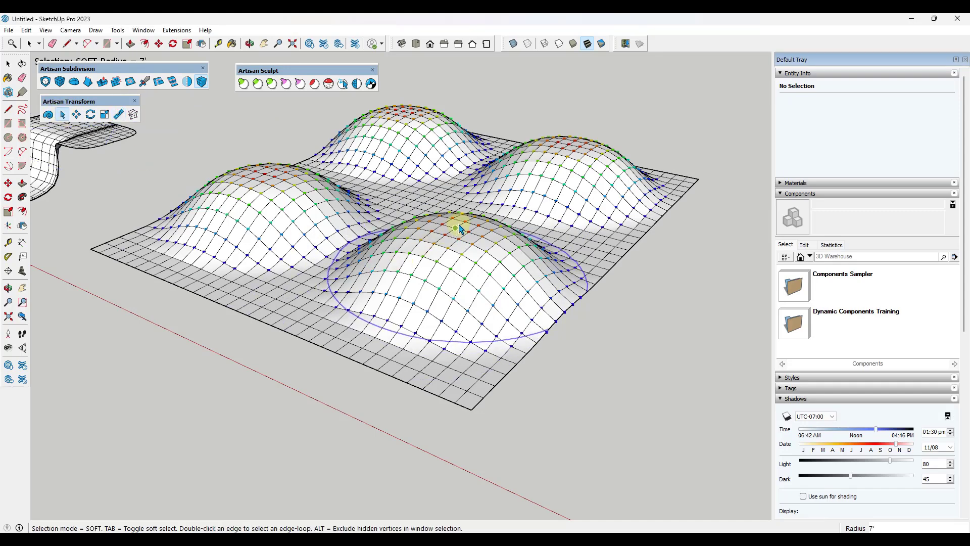
key("Return")
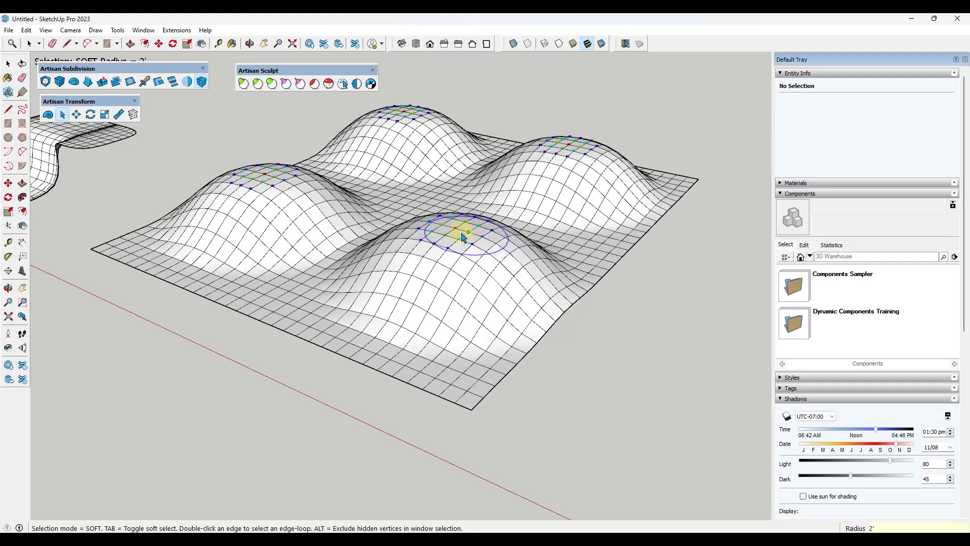
left_click(119, 116)
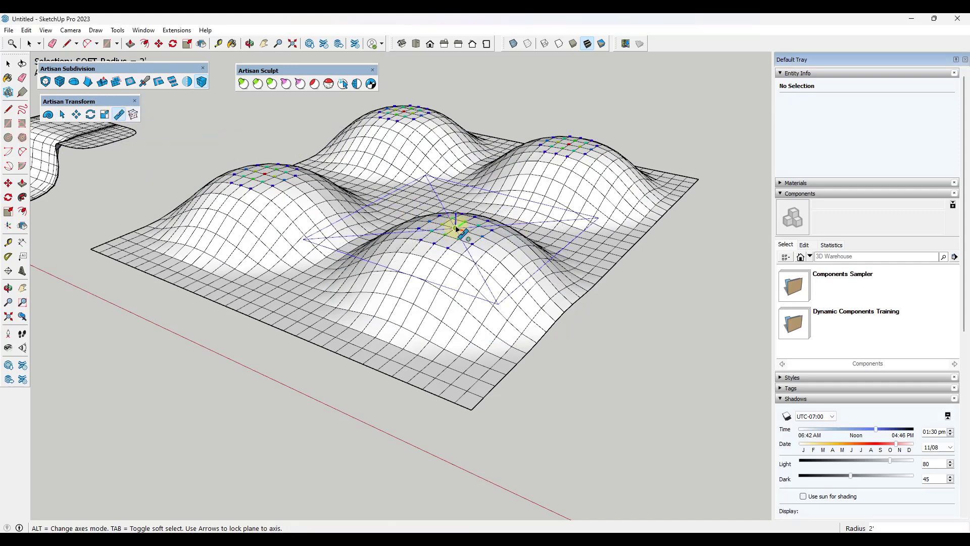
scroll(457, 228, "up", 5)
middle_click_drag(447, 227, 423, 275)
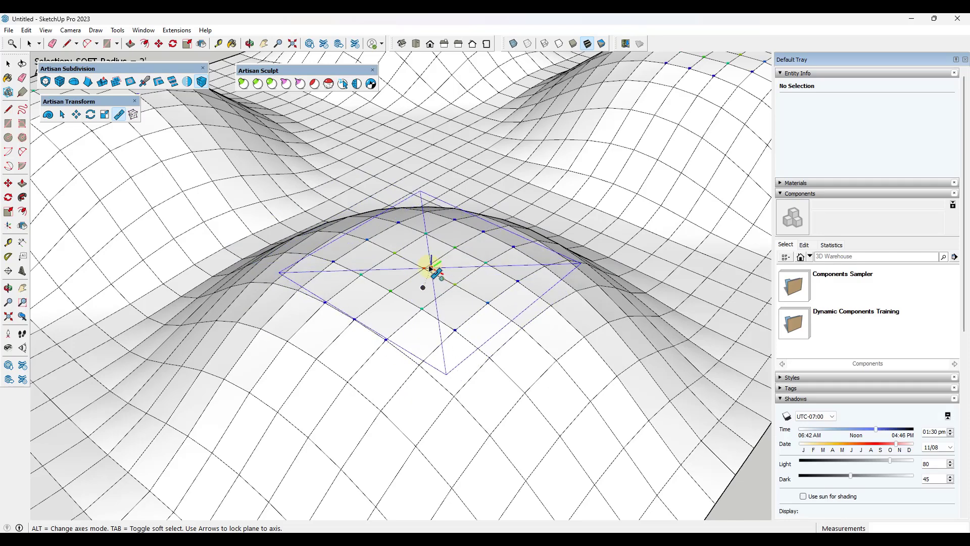
scroll(348, 255, "down", 5)
middle_click_drag(347, 254, 470, 283)
key("Escape")
Step: Hard-select a square patch of vertices on the front hill's top and flatten it to a horizontal plane with Make Planar
left_click(63, 117)
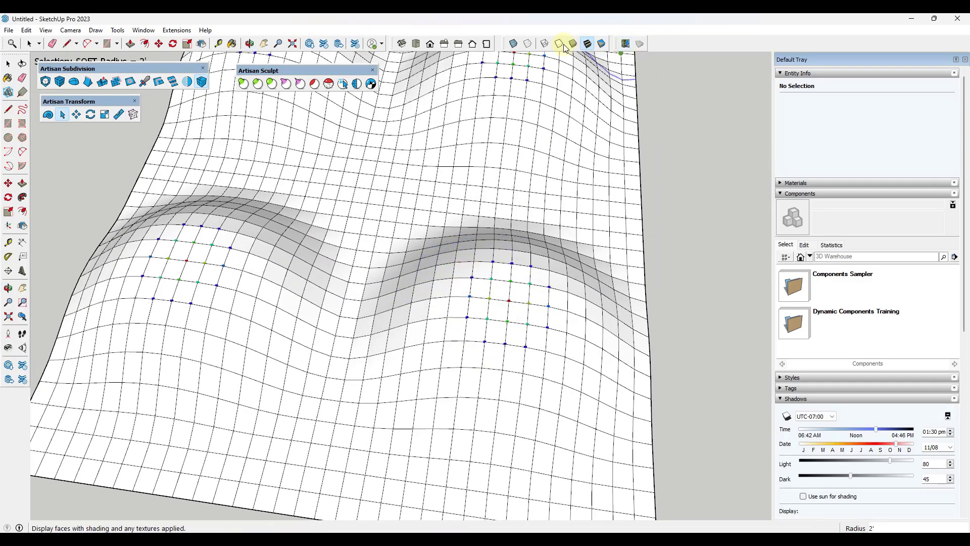
left_click(416, 44)
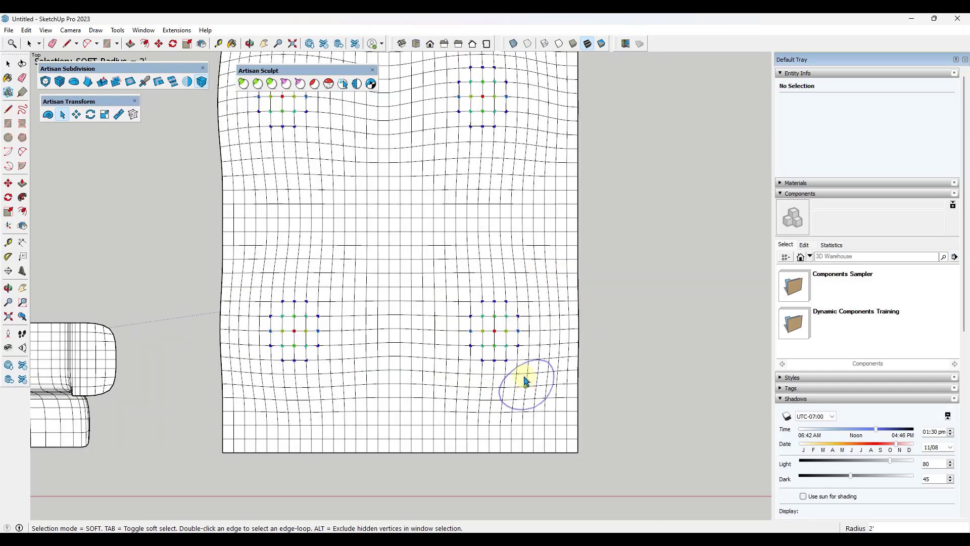
scroll(526, 385, "up", 3)
left_click_drag(524, 369, 526, 371)
middle_click_drag(502, 403, 484, 289)
scroll(455, 246, "up", 3)
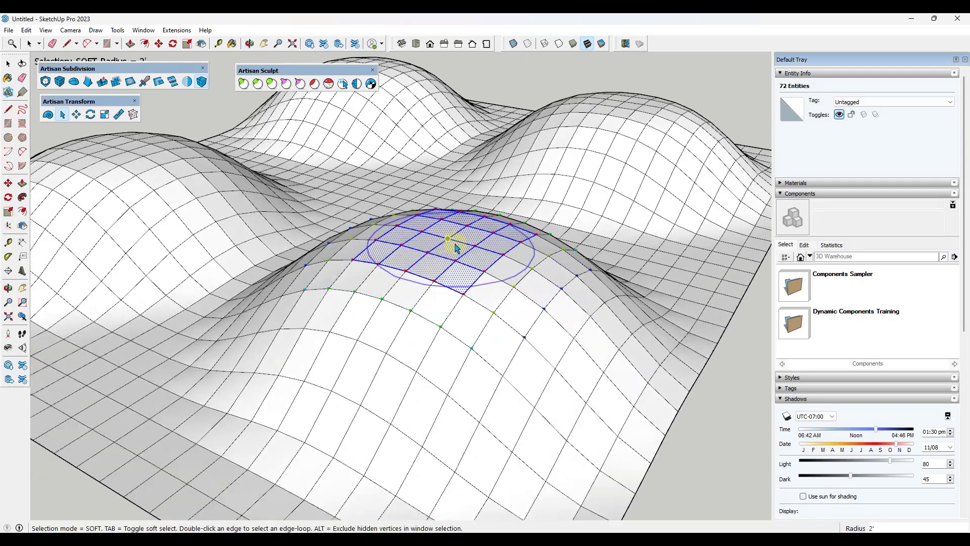
key("Tab")
key("Tab")
middle_click_drag(465, 296, 656, 286)
middle_click_drag(644, 320, 556, 247)
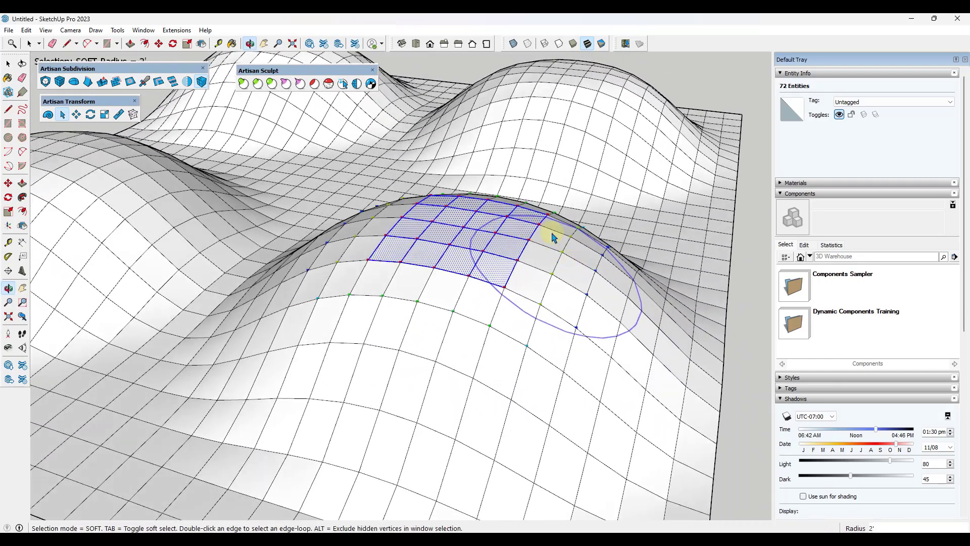
key("Tab")
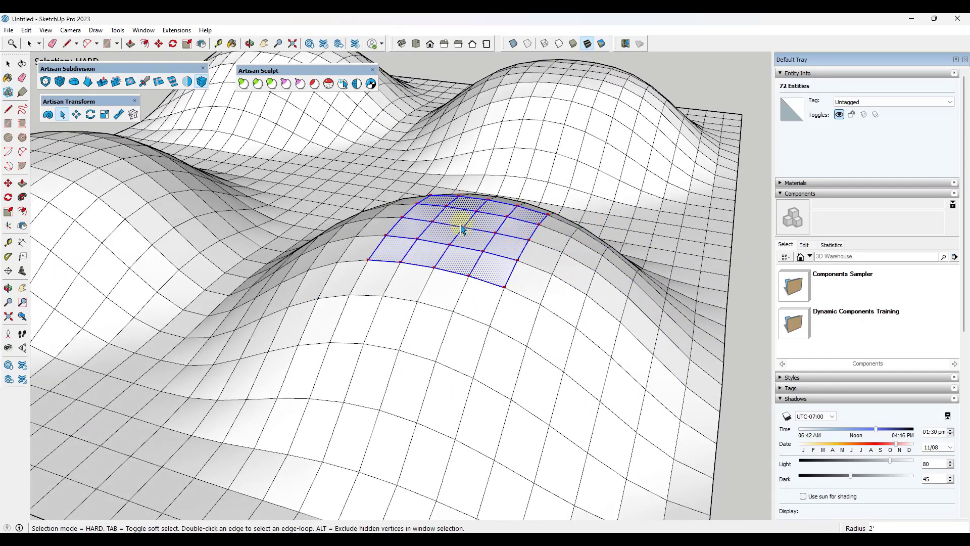
left_click(121, 116)
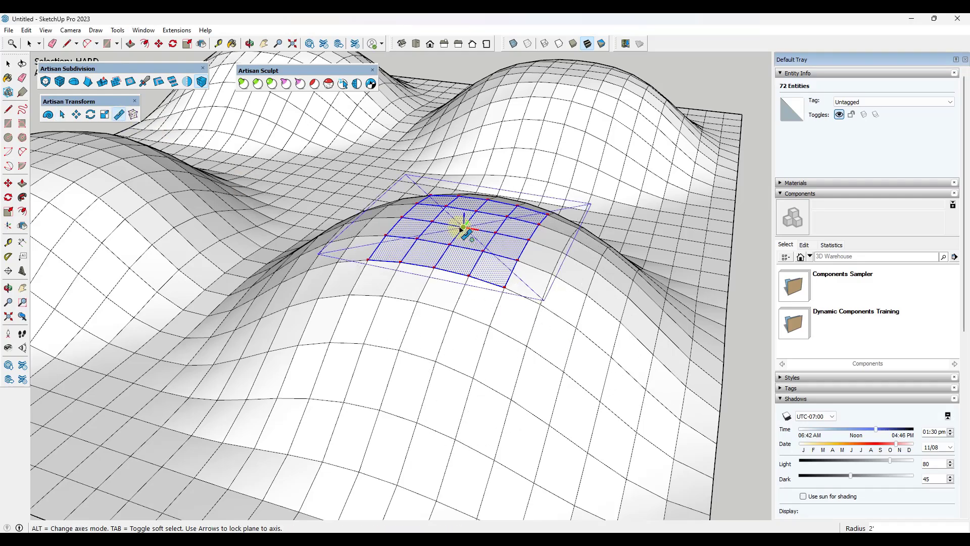
middle_click_drag(500, 288, 439, 218)
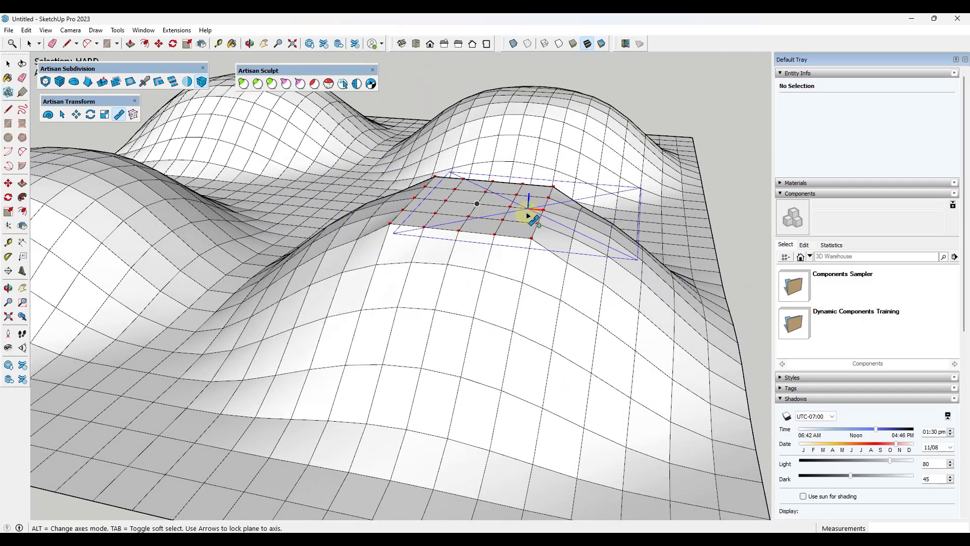
Step: Select a wide strip of vertices spanning the flattened hill and its neighbour along the grid's edge, using soft selection with a 2' radius
scroll(444, 228, "down", 5)
middle_click_drag(454, 243, 368, 319)
scroll(399, 283, "down", 3)
scroll(427, 277, "down", 4)
middle_click_drag(462, 276, 263, 255)
scroll(424, 267, "up", 5)
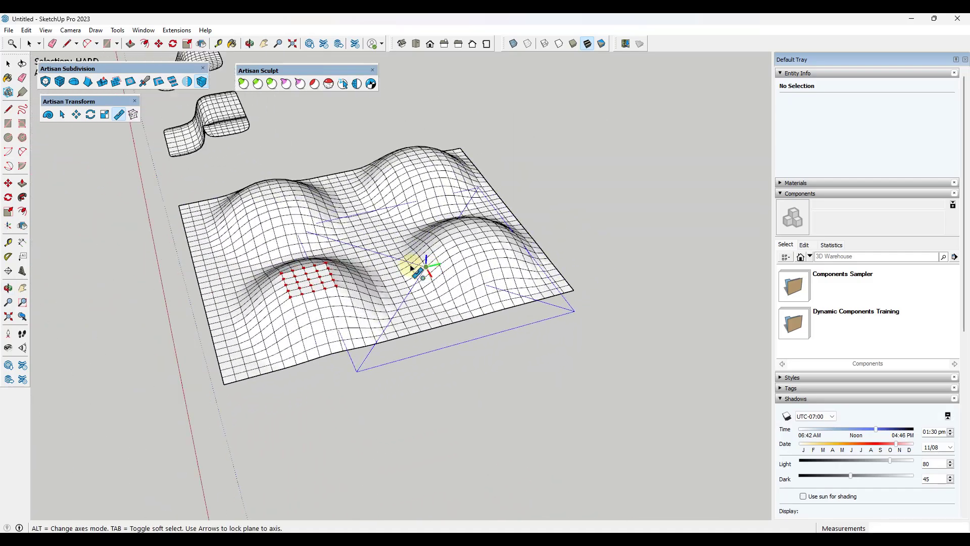
middle_click_drag(372, 275, 485, 278)
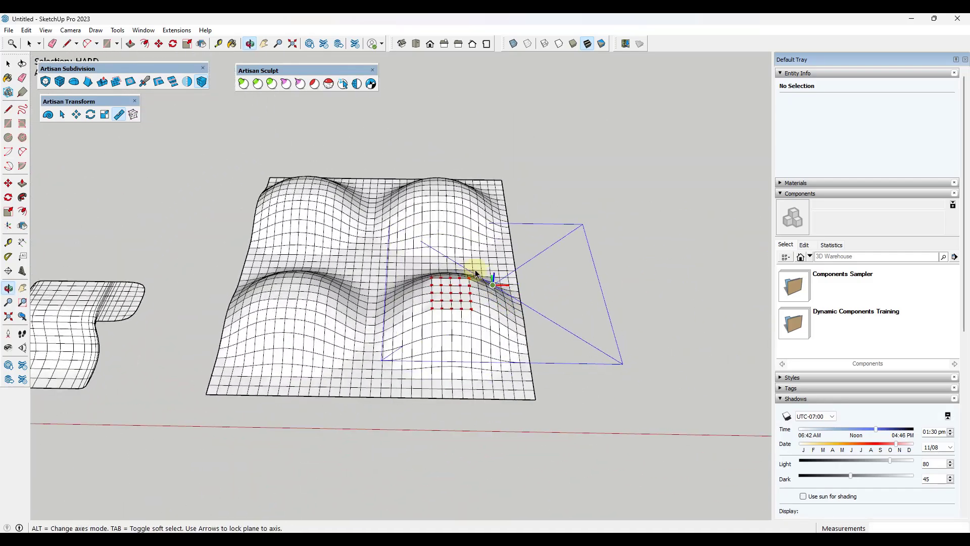
scroll(484, 279, "up", 1)
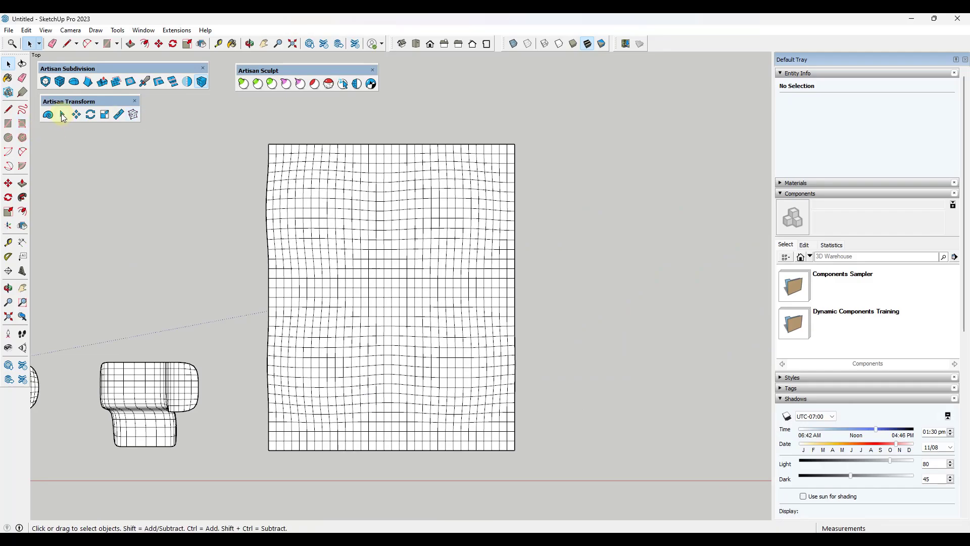
left_click(62, 115)
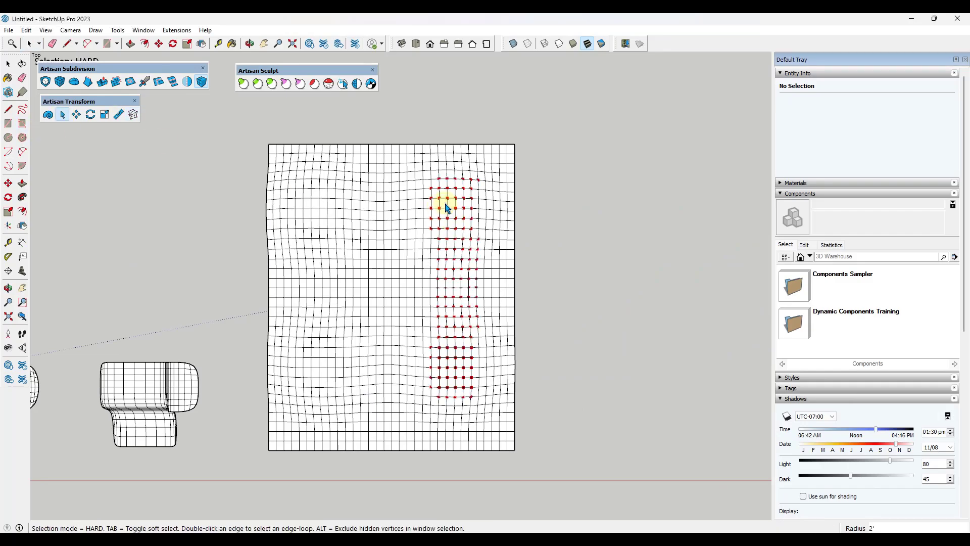
middle_click_drag(510, 432, 270, 241)
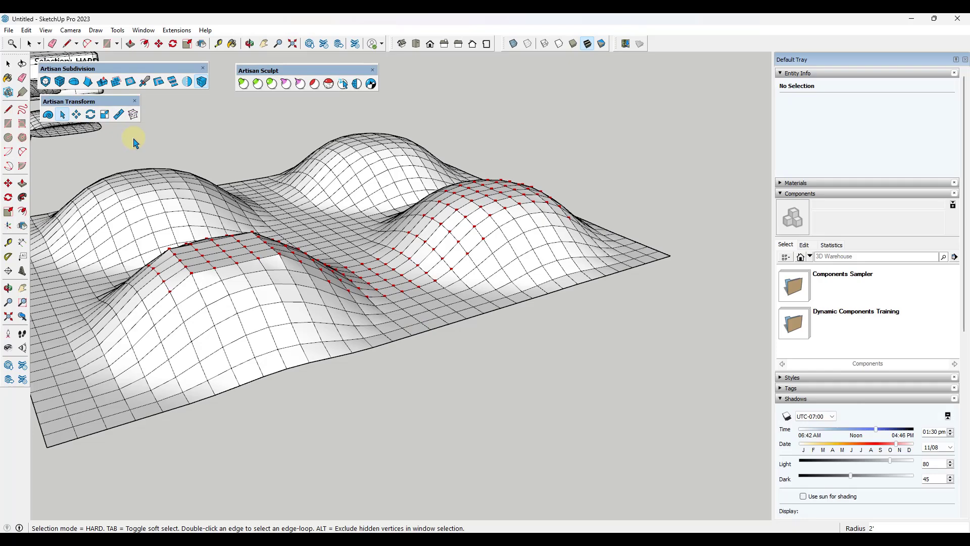
key("Tab")
middle_click_drag(313, 245, 274, 286)
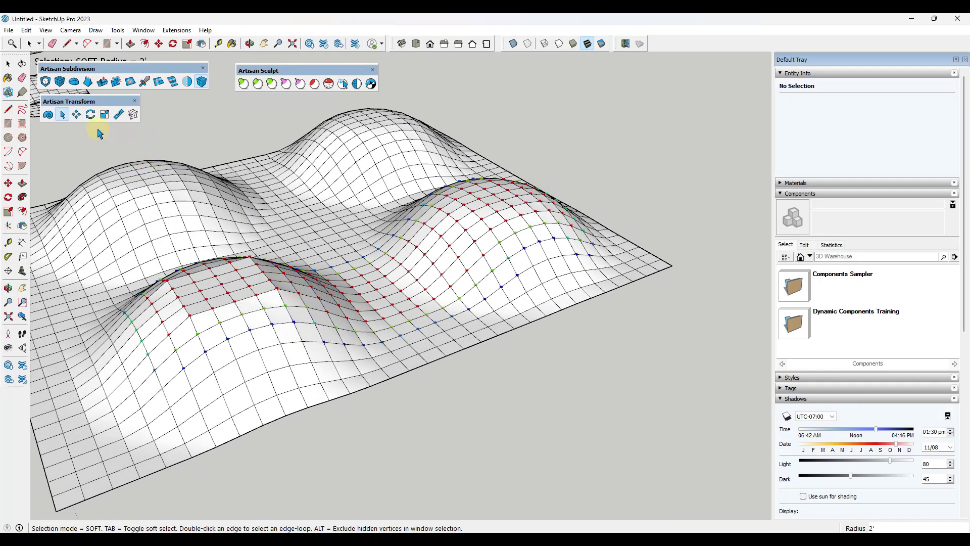
Step: Flatten the selected strip to a horizontal plane at the flattened hill's top with Make Planar, merging both hills into one ridge
left_click(119, 115)
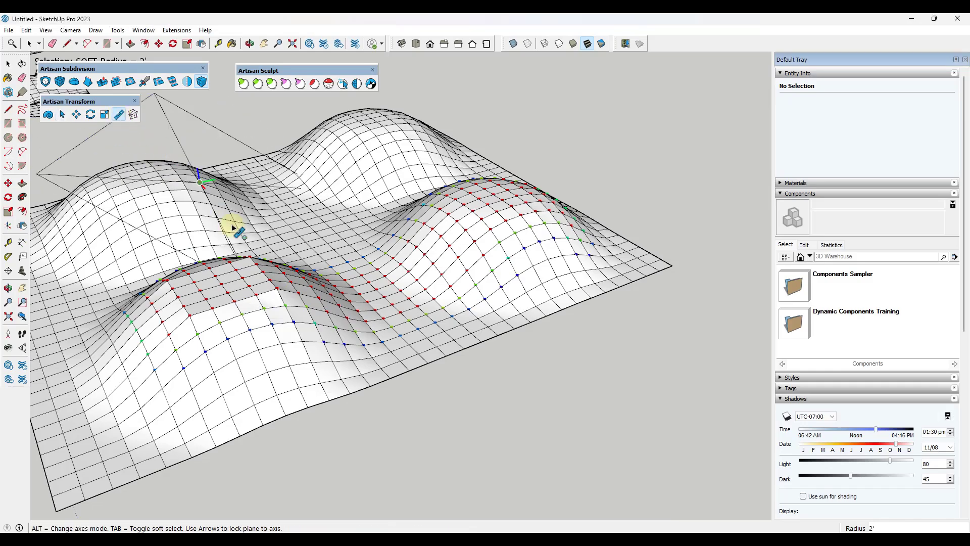
left_click(243, 278)
middle_click_drag(270, 308, 571, 200)
middle_click_drag(429, 259, 498, 265)
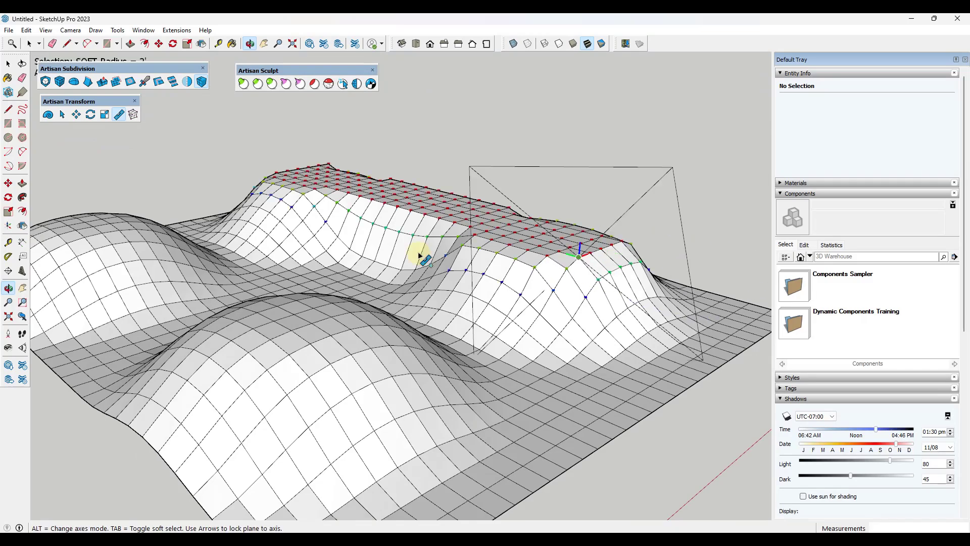
middle_click_drag(508, 299, 34, 293)
Step: Slant the ridge's selected top by applying Make Planar with an unlocked plane aligned to the sloping faces beside its edge
scroll(422, 257, "down", 5)
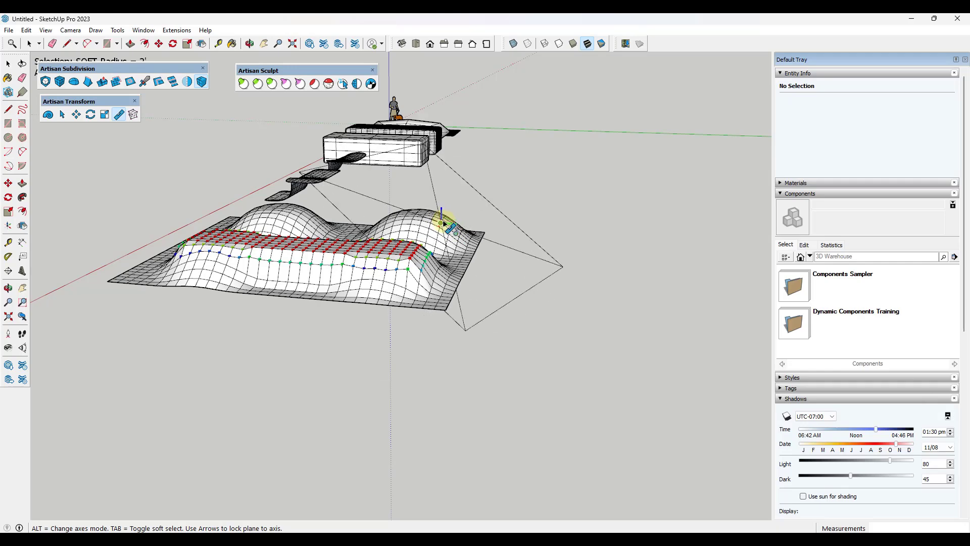
scroll(443, 222, "up", 2)
scroll(445, 222, "up", 2)
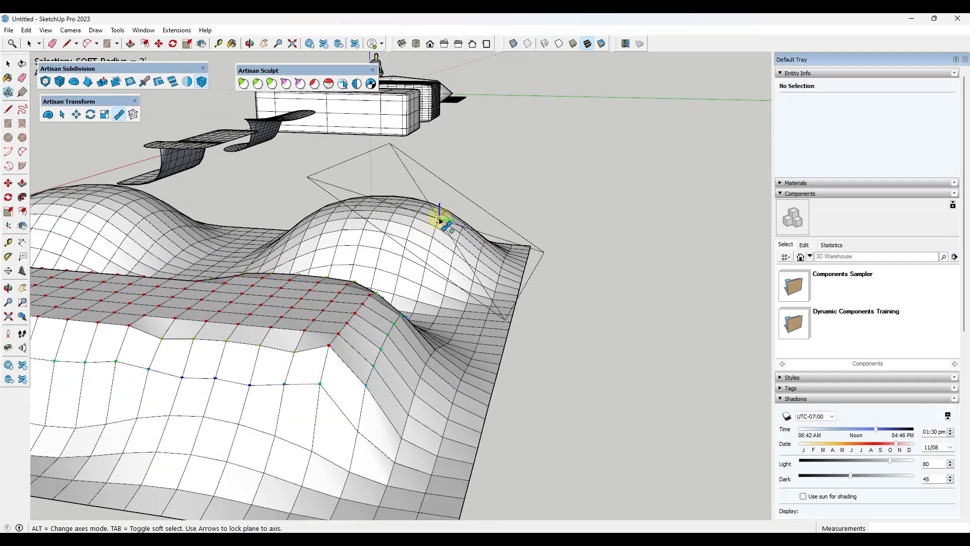
middle_click_drag(423, 234, 526, 234)
scroll(441, 322, "down", 4)
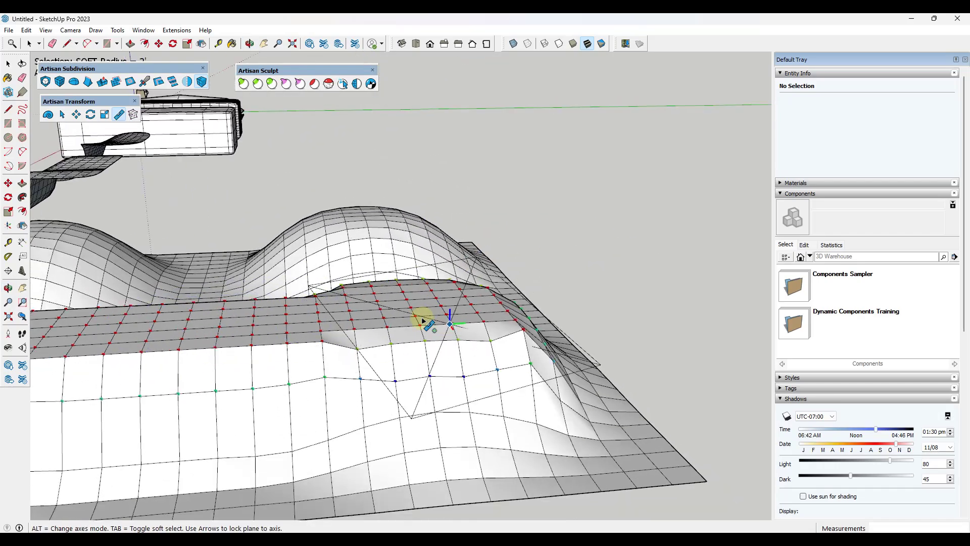
middle_click_drag(450, 329, 71, 329)
scroll(223, 296, "up", 3)
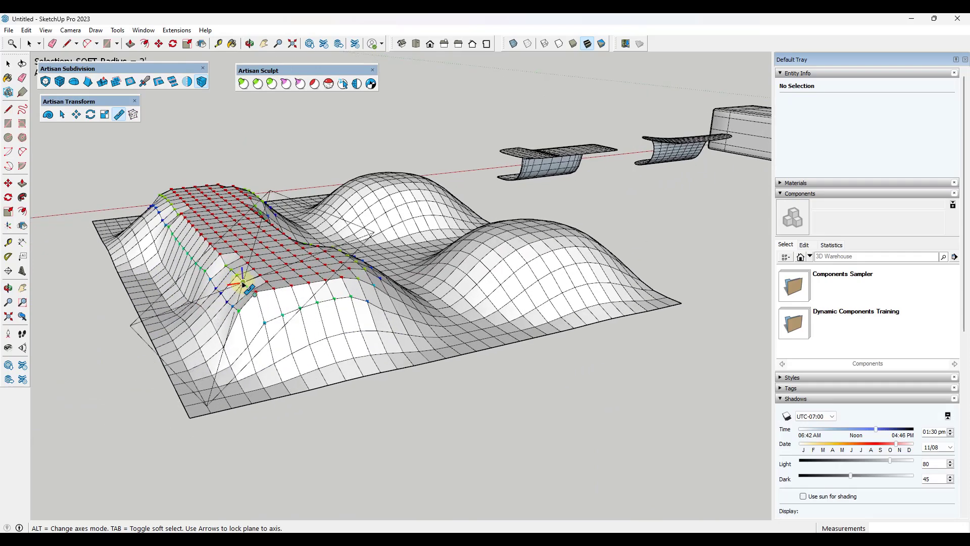
scroll(251, 283, "up", 3)
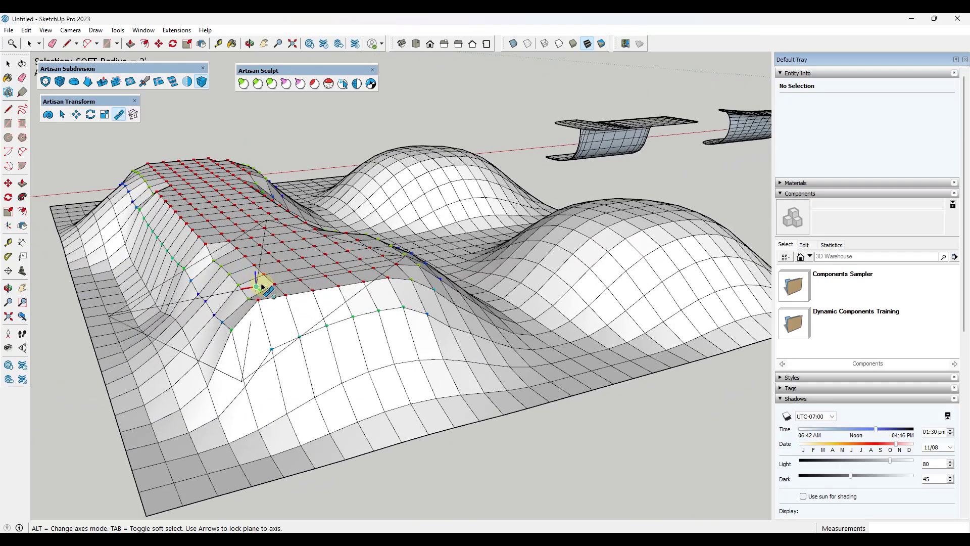
scroll(250, 280, "up", 2)
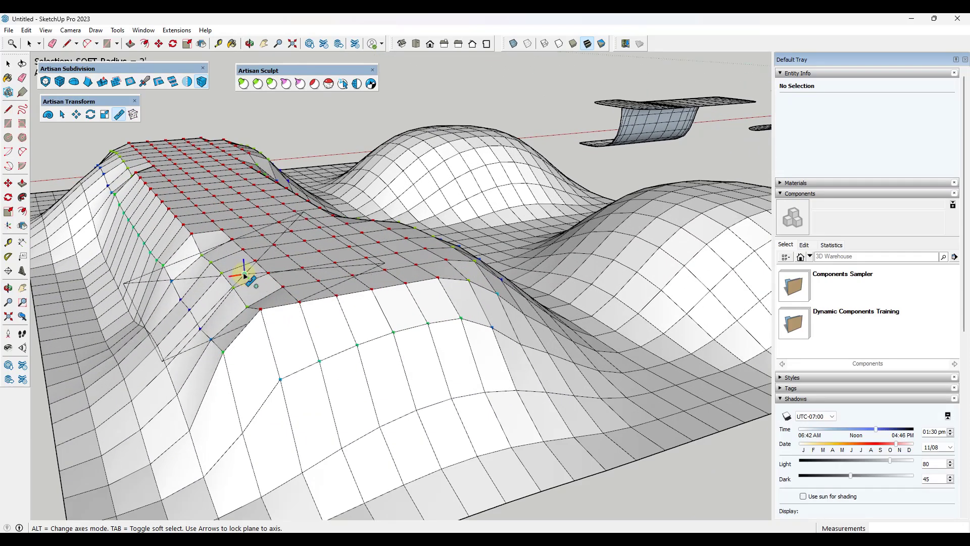
left_click(244, 275)
mouse_move(352, 302)
middle_mouse_down()
mouse_move(130, 292)
mouse_move(190, 305)
middle_mouse_up()
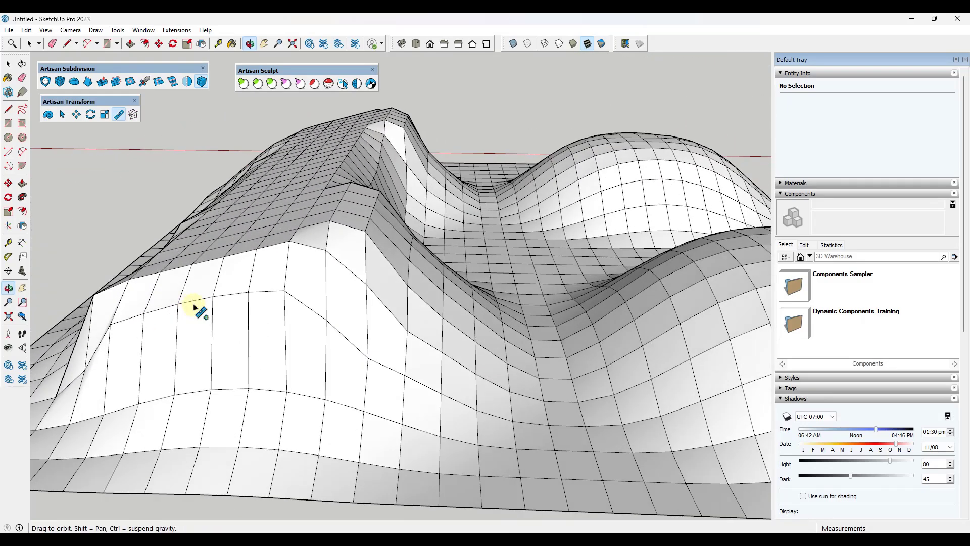
mouse_move(357, 271)
middle_mouse_down()
mouse_move(277, 253)
mouse_move(363, 243)
mouse_move(403, 275)
middle_mouse_up()
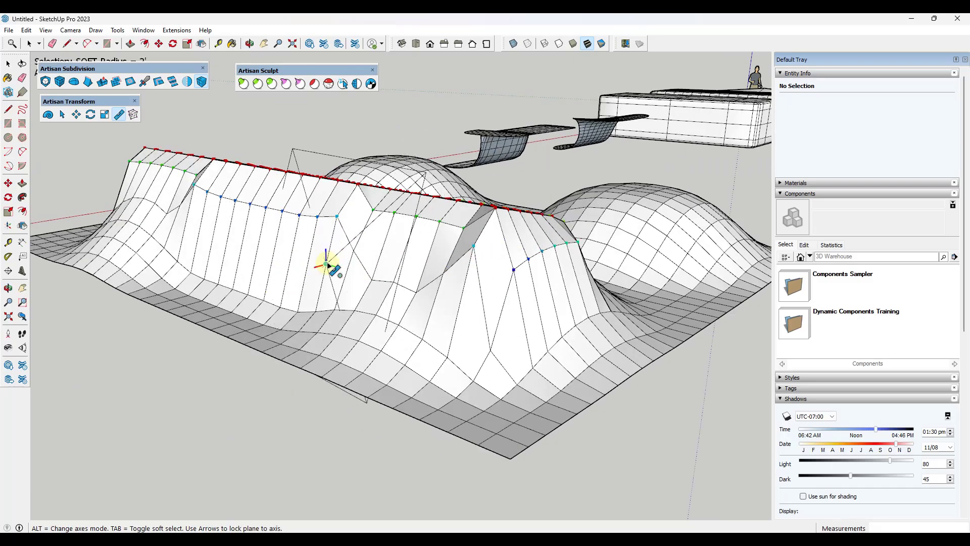
mouse_move(446, 284)
middle_mouse_down()
mouse_move(234, 260)
mouse_move(548, 336)
mouse_move(281, 244)
mouse_move(539, 249)
mouse_move(705, 222)
mouse_move(324, 217)
mouse_move(402, 231)
mouse_move(508, 233)
mouse_move(394, 181)
mouse_move(259, 162)
mouse_move(336, 153)
middle_mouse_up()
scroll(388, 248, "down", 5)
key("space")
scroll(394, 181, "up", 3)
scroll(258, 164, "down", 5)
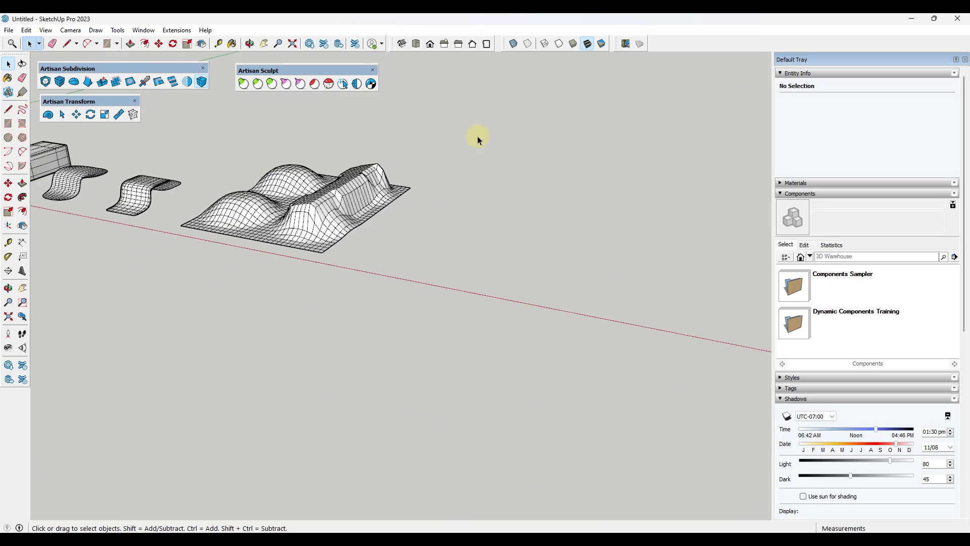
left_click_drag(137, 67, 142, 66)
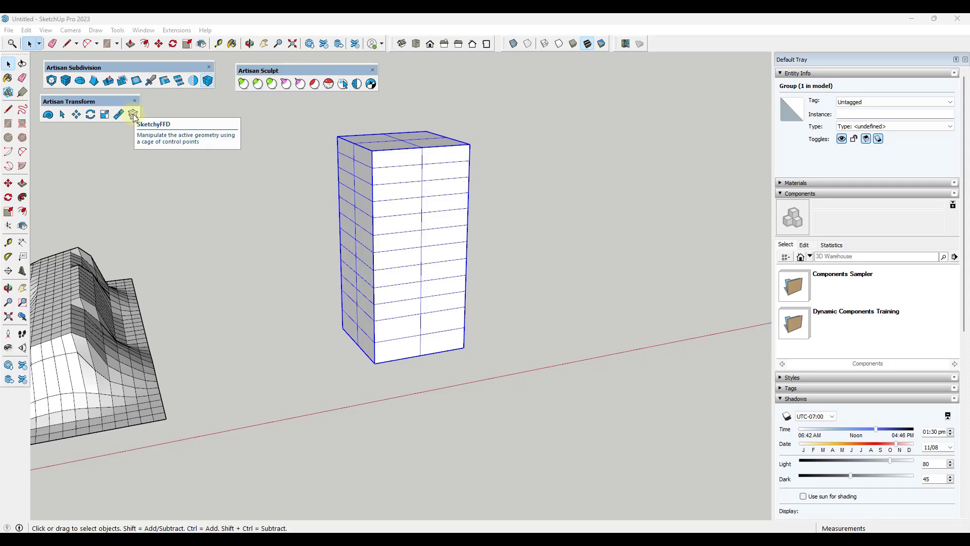
Step: Open the segmented tower group and select the top layer of its SketchyFFD control points
double_click(391, 187)
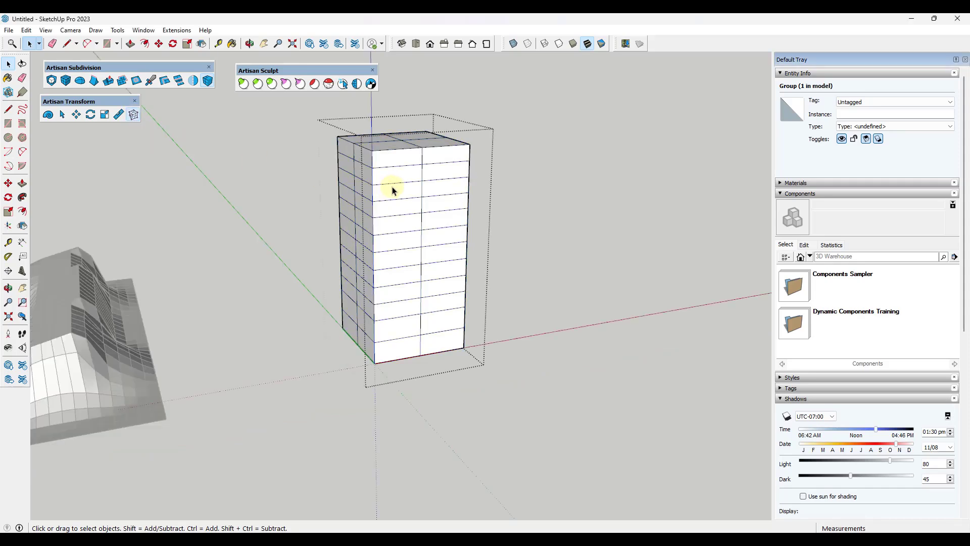
left_click(134, 114)
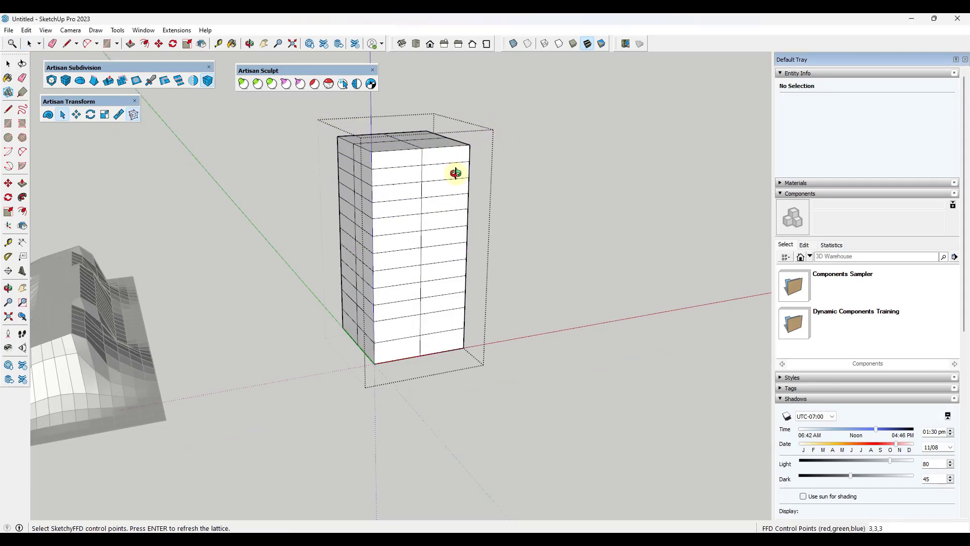
middle_click_drag(459, 159, 446, 188)
Step: Twist the tower by rotating its top control points about the vertical axis and shifting them sideways
left_click(92, 116)
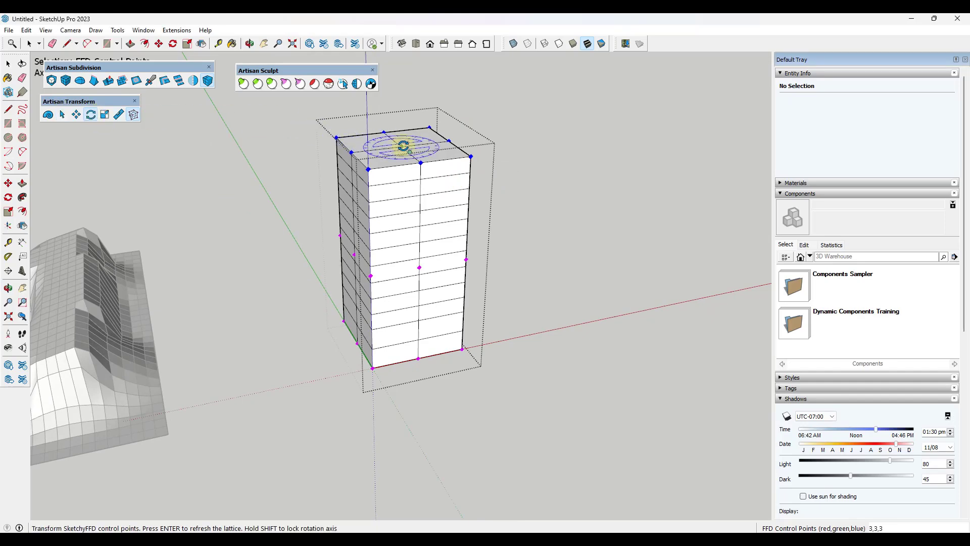
left_click_drag(560, 127, 544, 108)
left_click_drag(544, 109, 498, 95)
left_click_drag(401, 148, 444, 155)
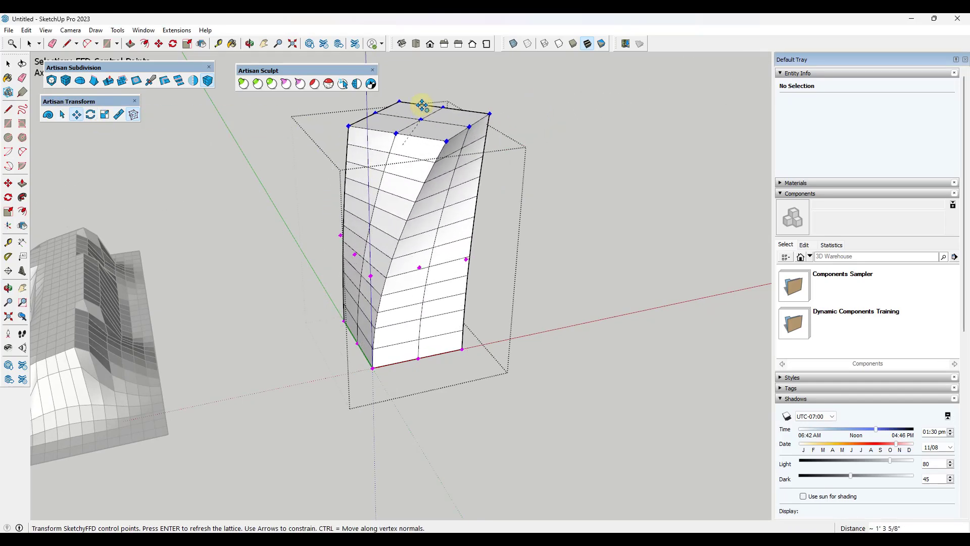
Step: Tilt the twisted tower's top by rotating the selected control points about a horizontal axis, finishing the SketchyFFD edit
left_click(91, 116)
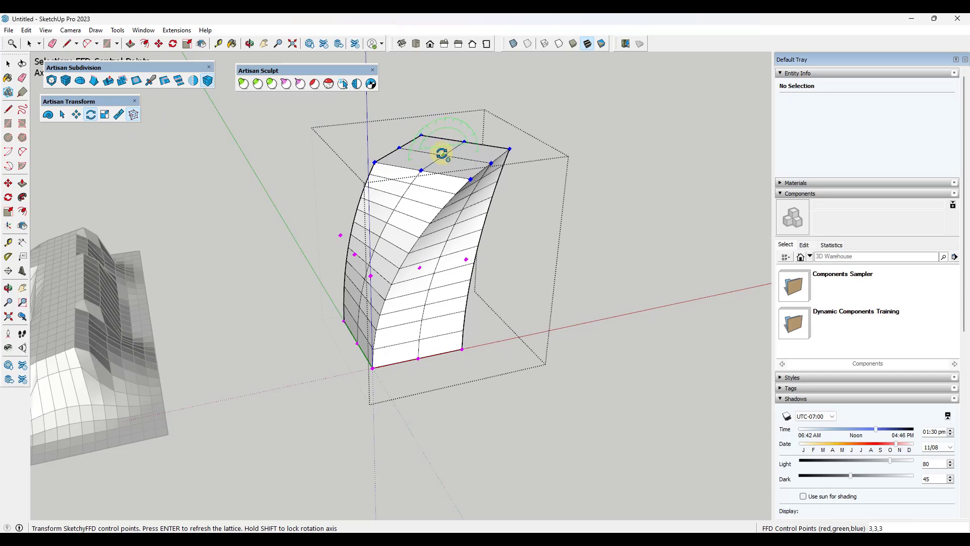
left_click(572, 145)
left_click(567, 220)
middle_click_drag(414, 214, 253, 158)
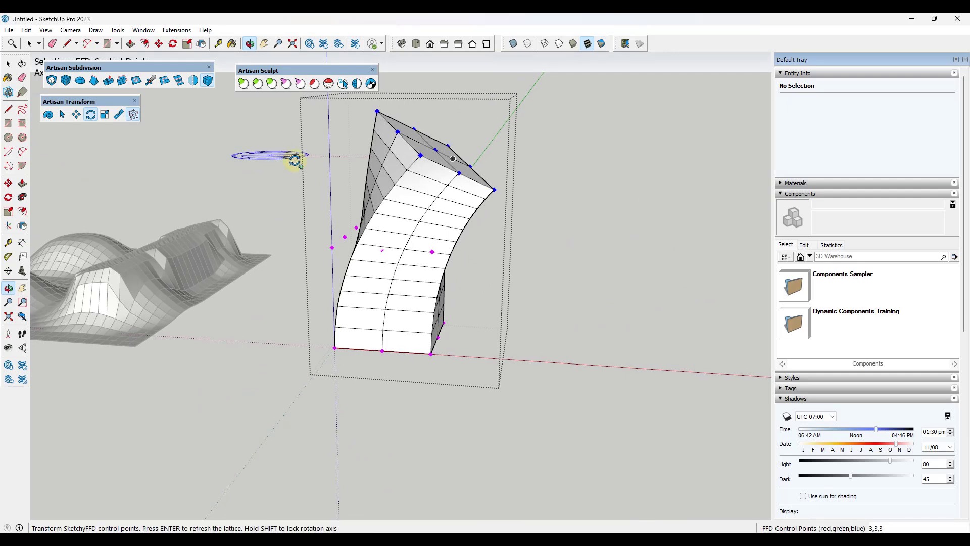
scroll(348, 167, "down", 3)
scroll(520, 249, "up", 1)
key("space")
Step: Select the open hopper's four sloping faces and extrude them with Artisan Extrude in normal mode
middle_click_drag(511, 225, 314, 214)
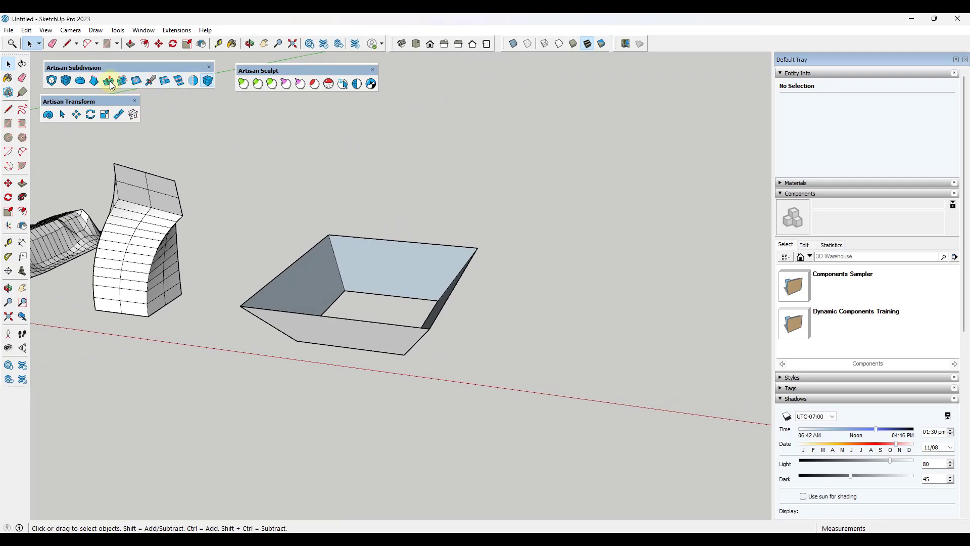
left_click(277, 277)
left_click_drag(228, 201, 506, 420)
left_click(109, 81)
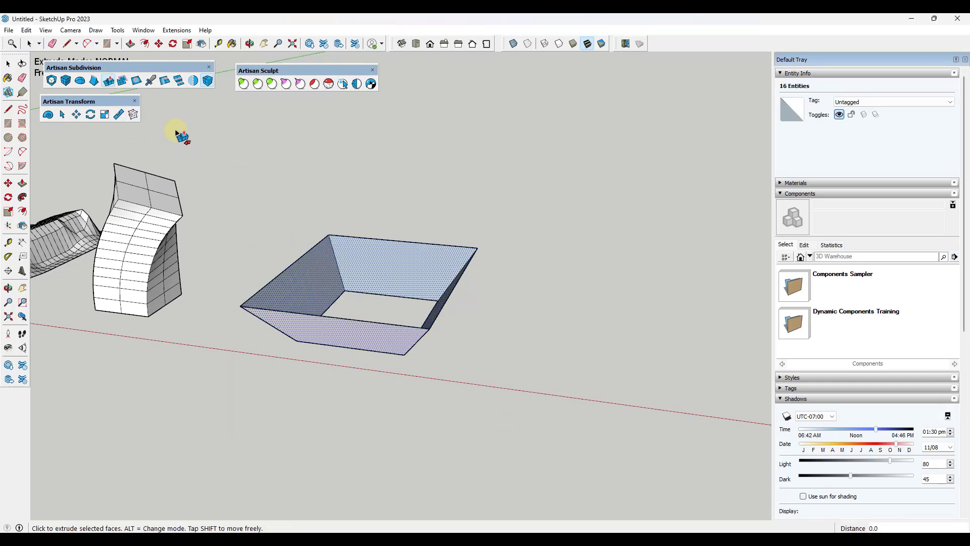
scroll(363, 277, "up", 2)
left_click(392, 263)
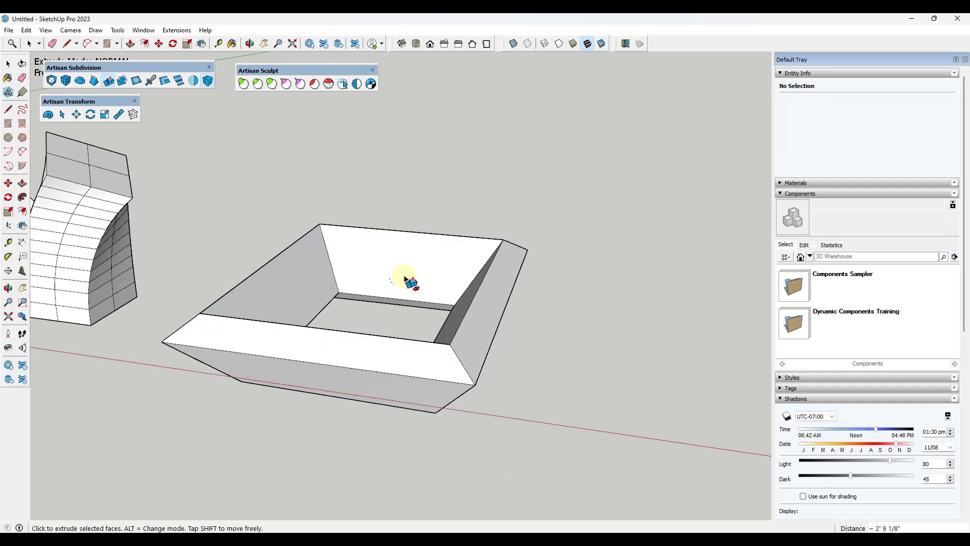
Step: Try the hopper's extrusion in individual mode and in group mode, pulling the grouped faces about 17' 7" upward
scroll(413, 281, "down", 3)
scroll(412, 275, "up", 4)
key("alt")
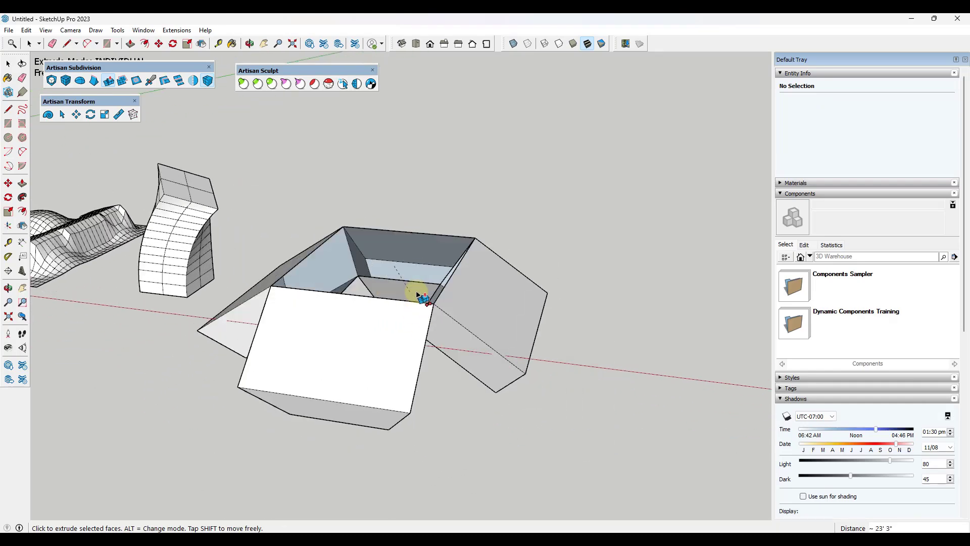
key("alt")
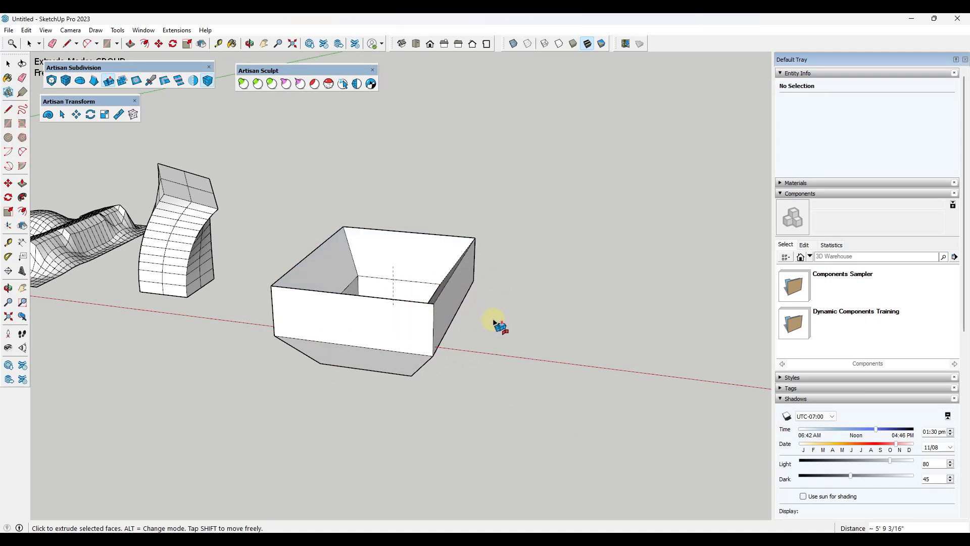
left_click(502, 153)
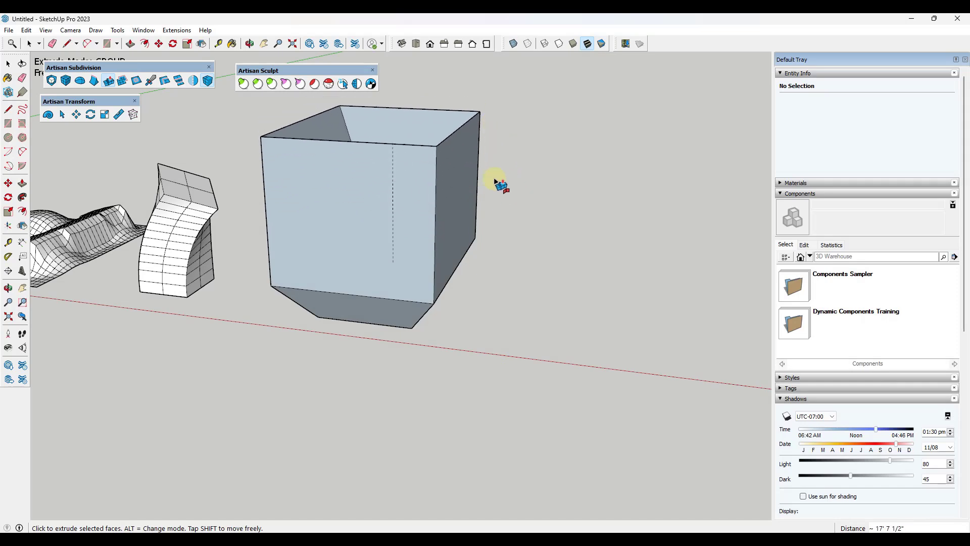
Step: Switch the hopper's extrusion back to normal mode and thicken its walls by about 2' 4"
key("alt")
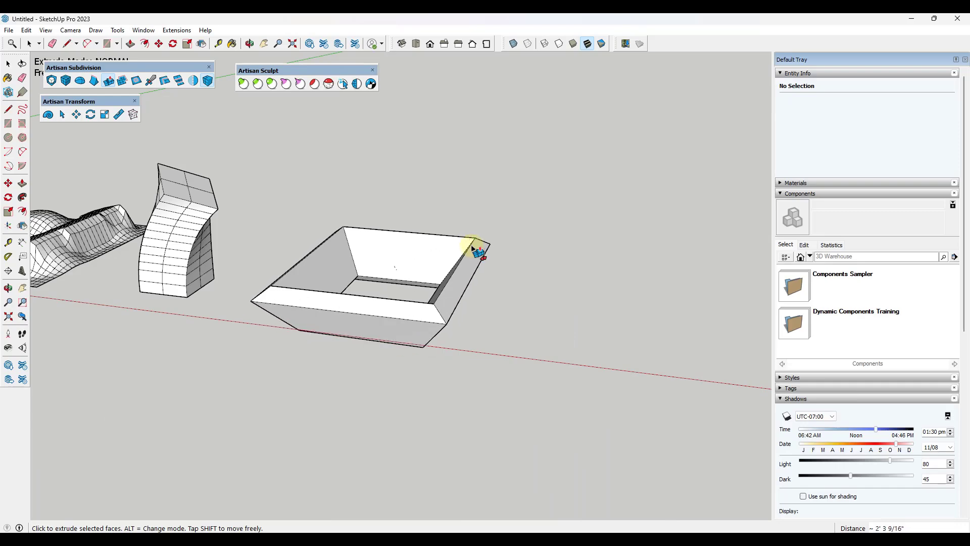
left_click(457, 321)
middle_click_drag(457, 320, 318, 222)
Step: Extrude the hopper's sloping outer faces about 15' 6" as separate blocks using Artisan Extrude's individual mode
left_click(101, 83)
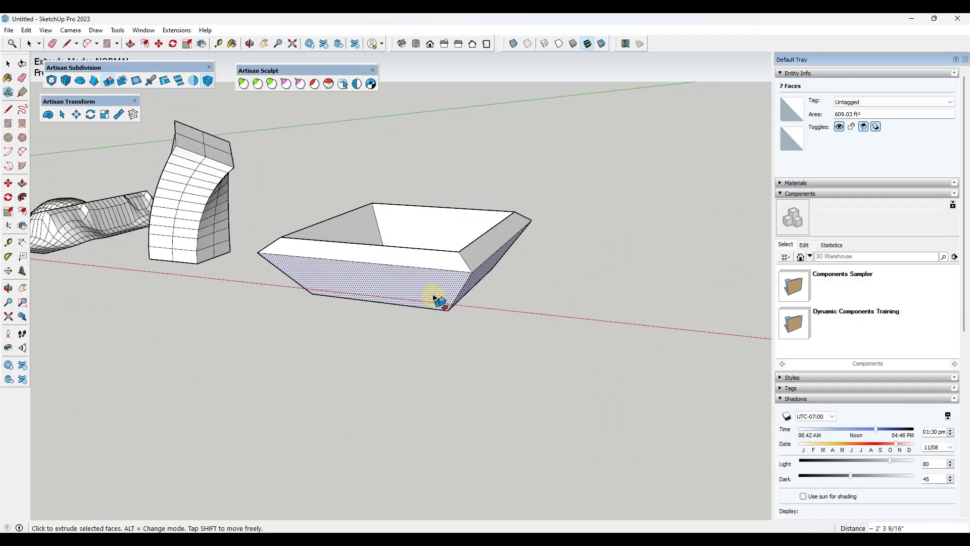
key("alt")
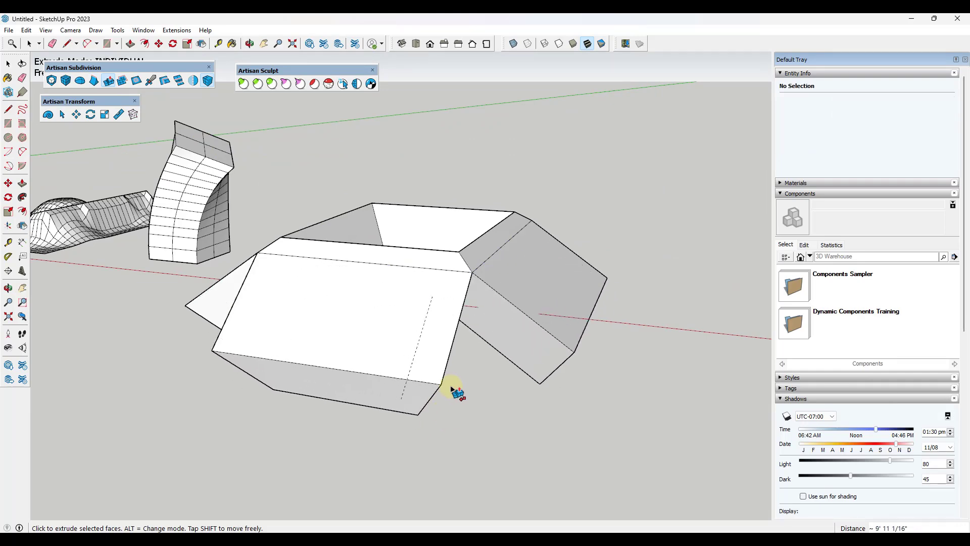
left_click(457, 422)
middle_click_drag(456, 422, 502, 121)
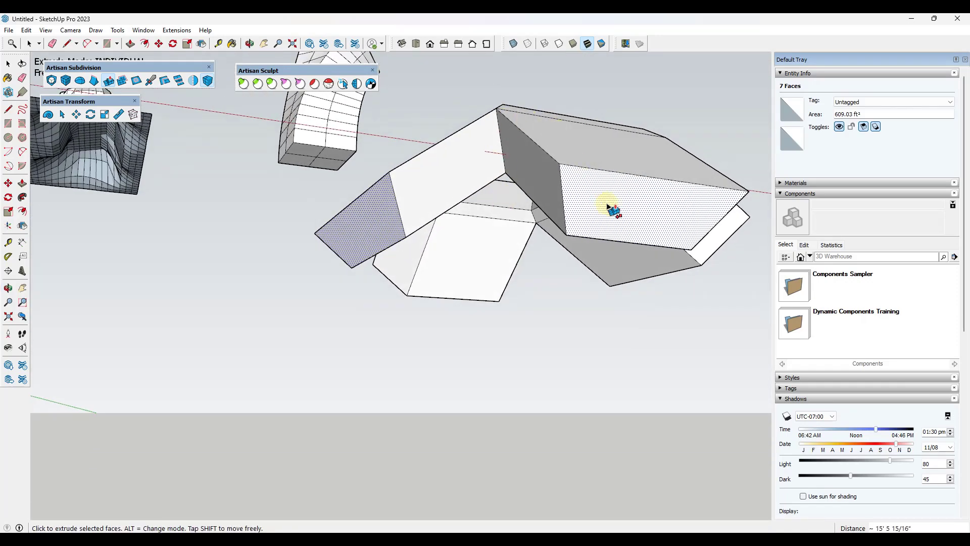
middle_click_drag(591, 215, 556, 235)
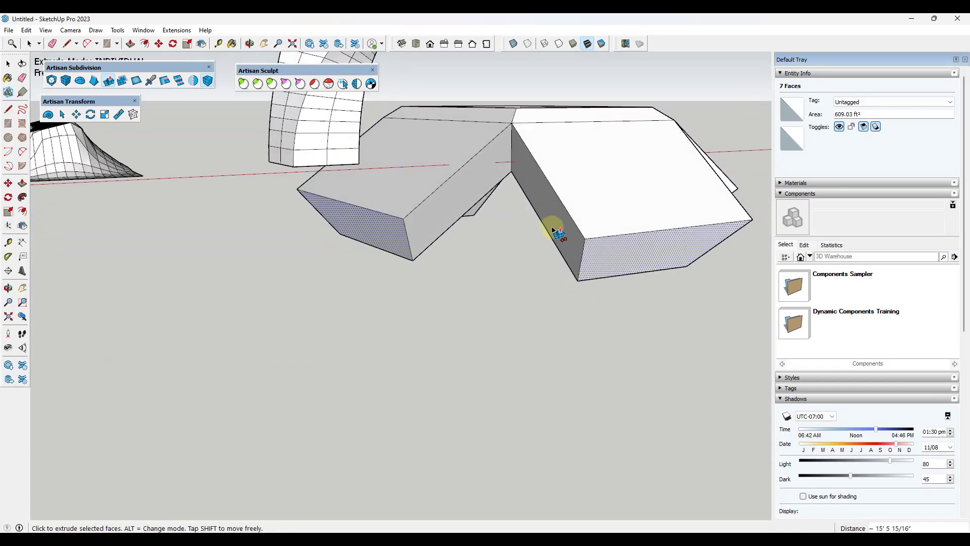
middle_click_drag(544, 211, 362, 167)
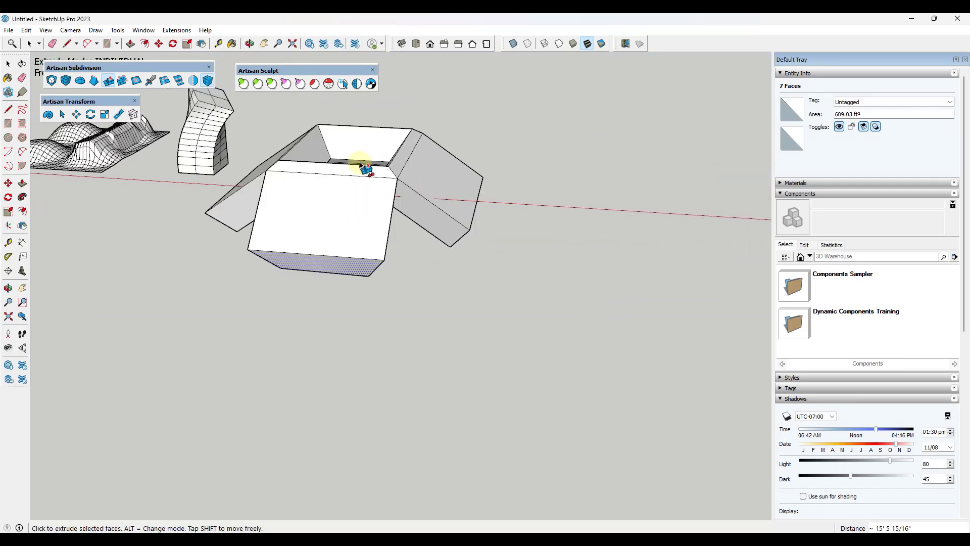
scroll(363, 167, "up", 6)
key("space")
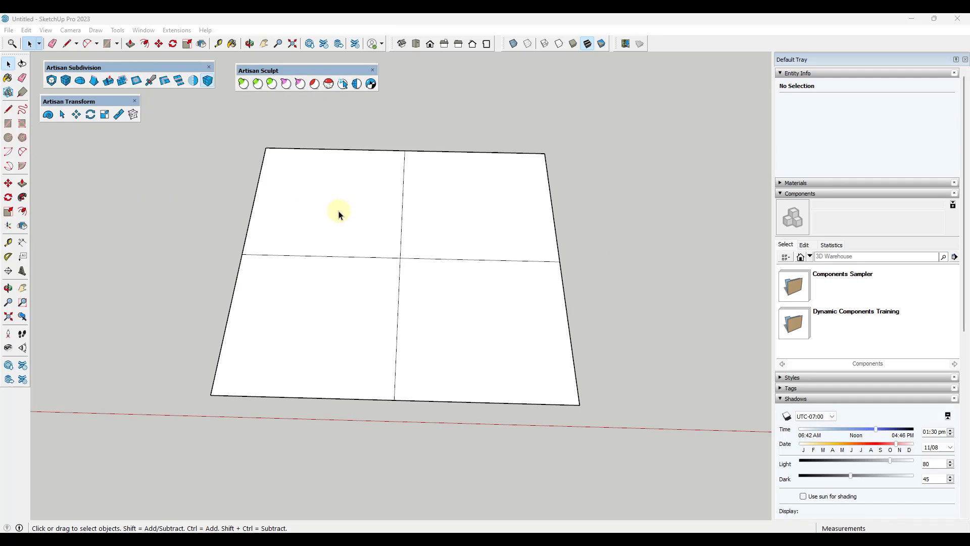
Step: Try offsetting one quarter face of the two-by-two plane inward about 1' 4" with the native Offset tool
left_click(265, 196)
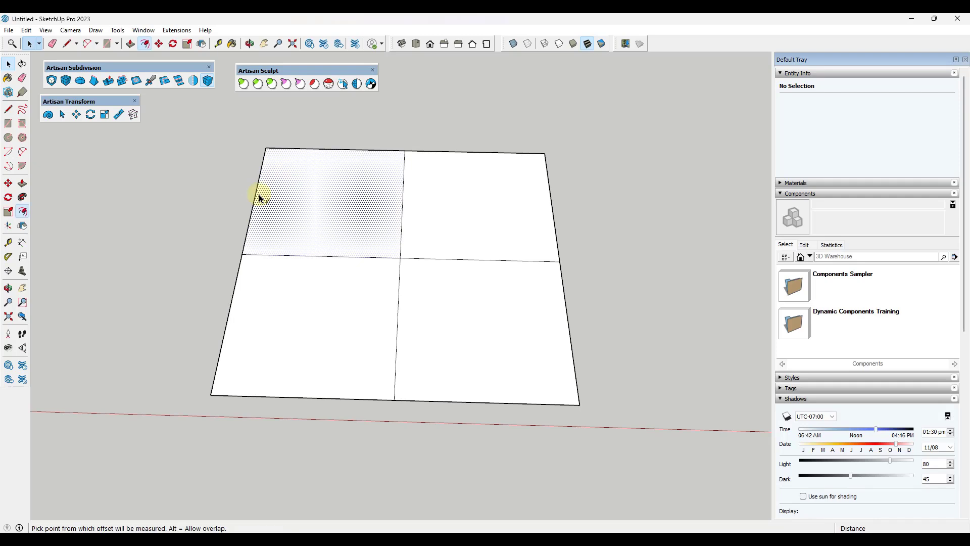
key("f")
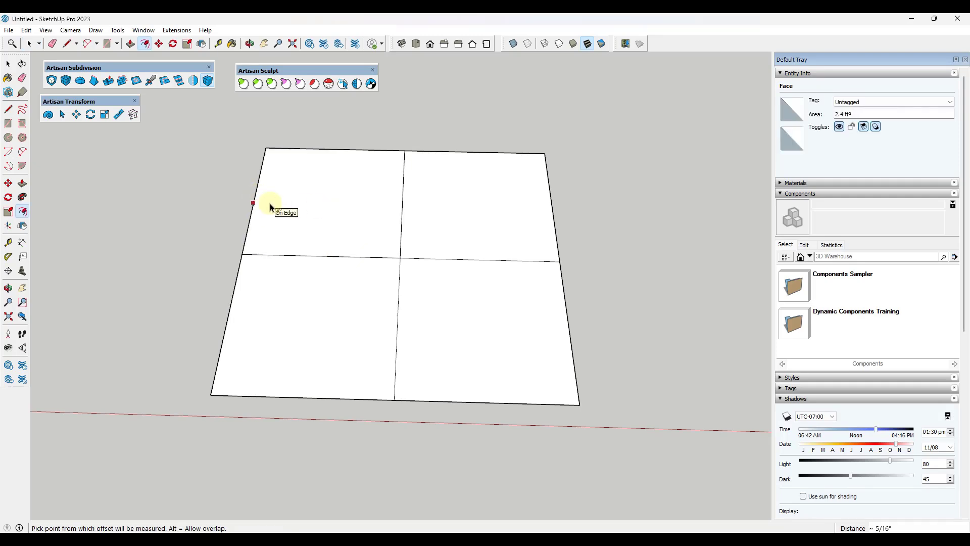
key("space")
left_click(271, 206)
key("f")
left_click(257, 204)
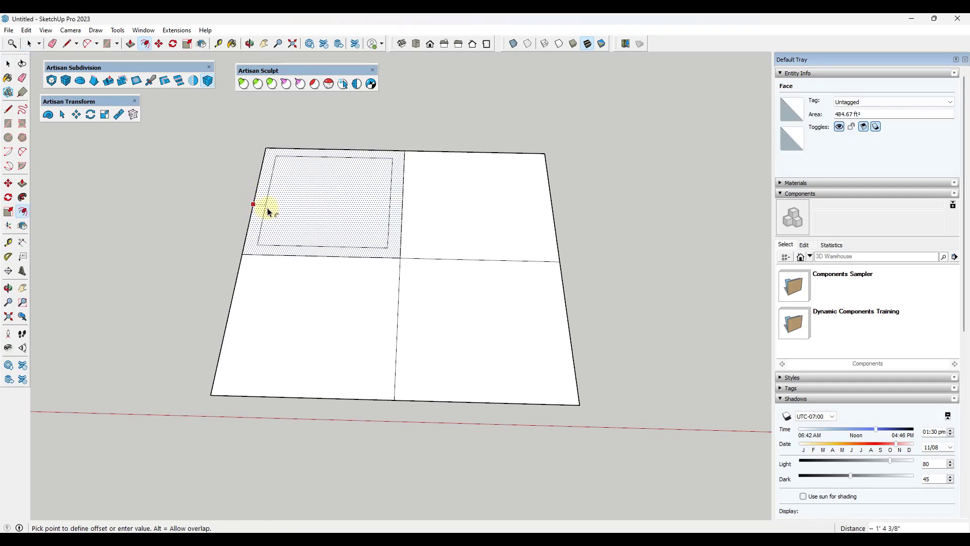
left_click(271, 212)
key("space")
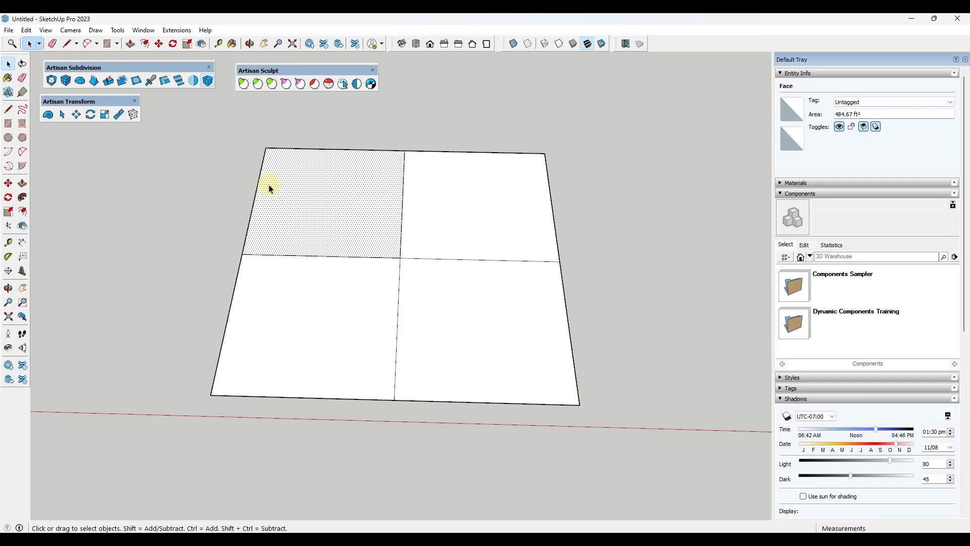
left_click(263, 197)
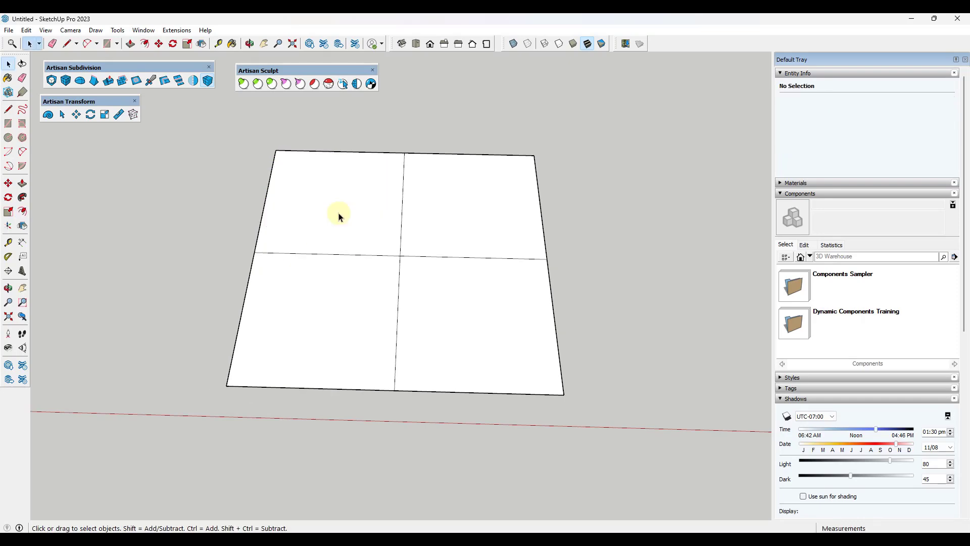
Step: Select all four faces of the plane and inset each one about 2' 2" with Artisan Inset in individual mode
triple_click(338, 212)
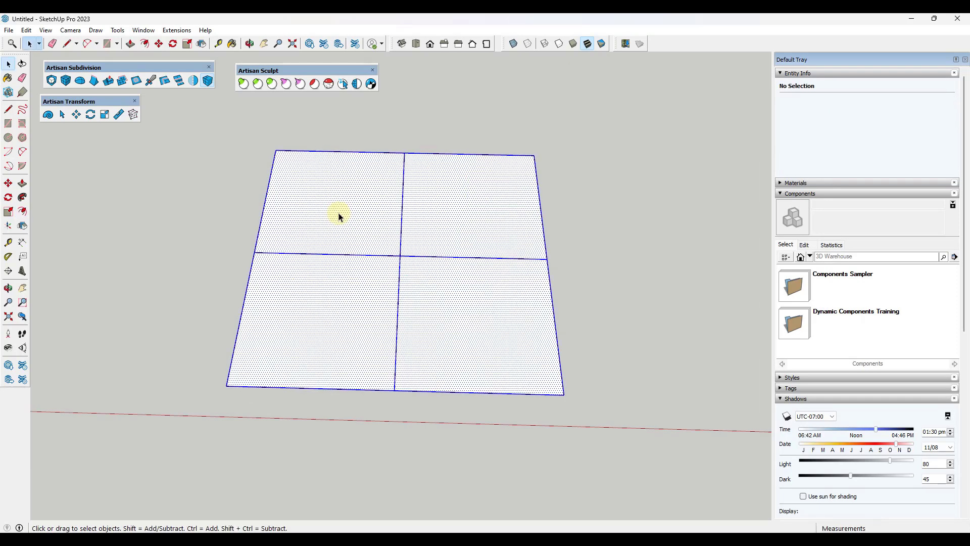
left_click(136, 82)
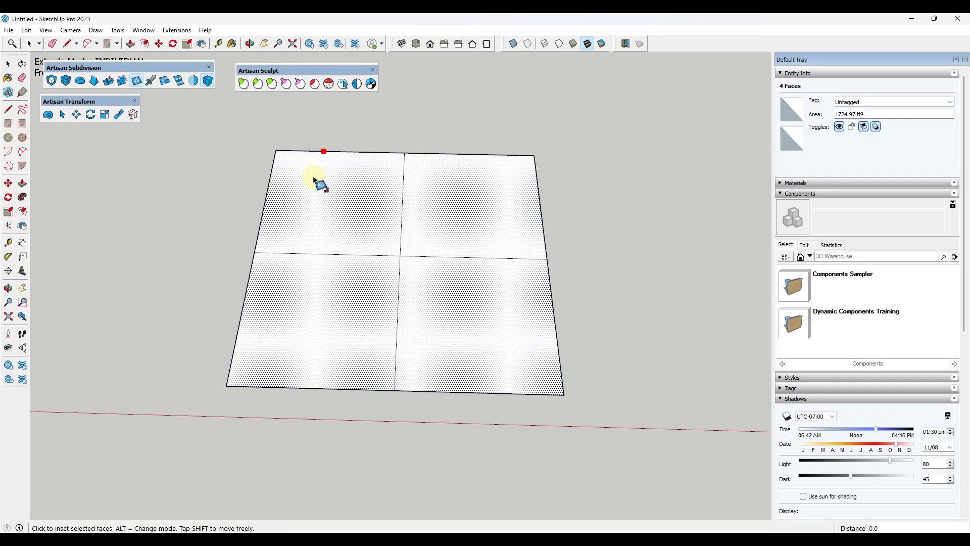
left_click(293, 174)
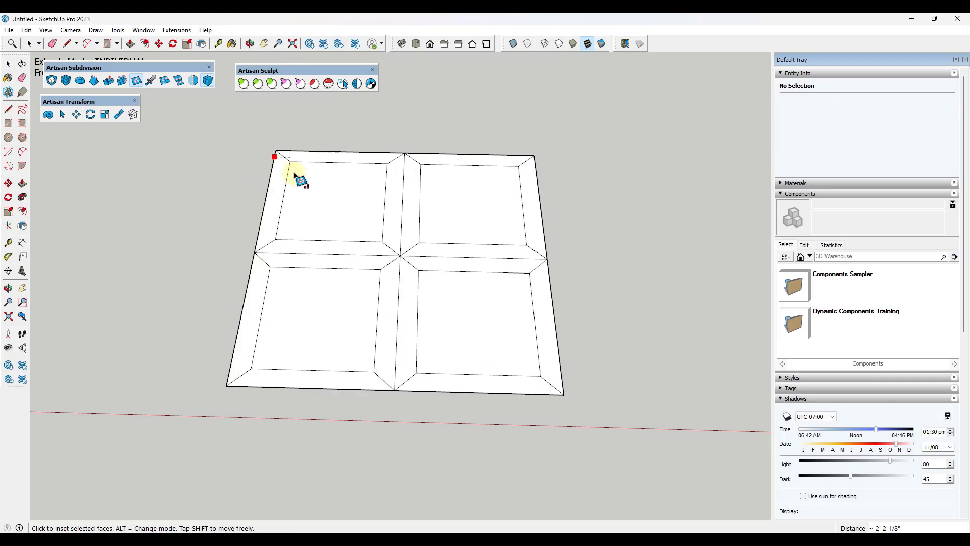
Step: Try the inset in group mode at about 8' 4", then return it to individual mode at about 4' 11"
key("alt")
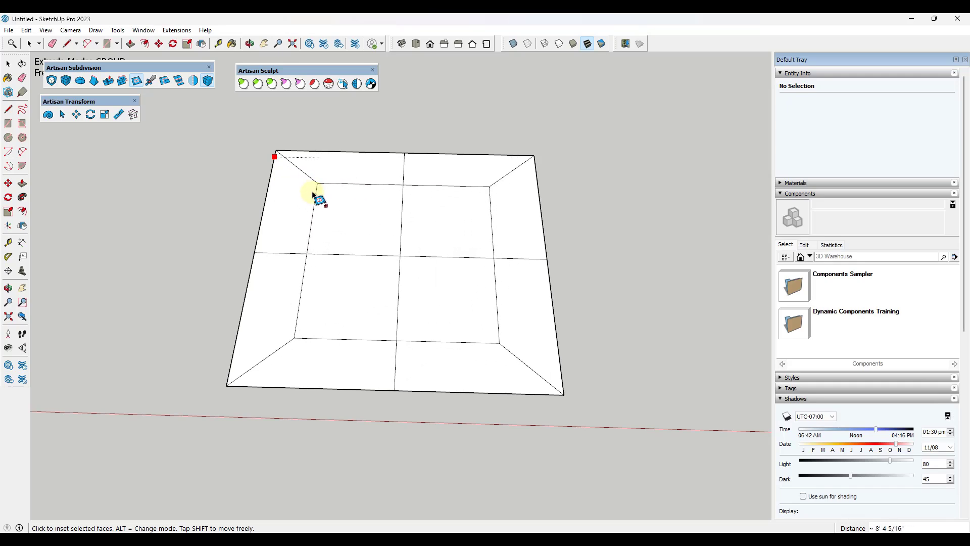
key("alt")
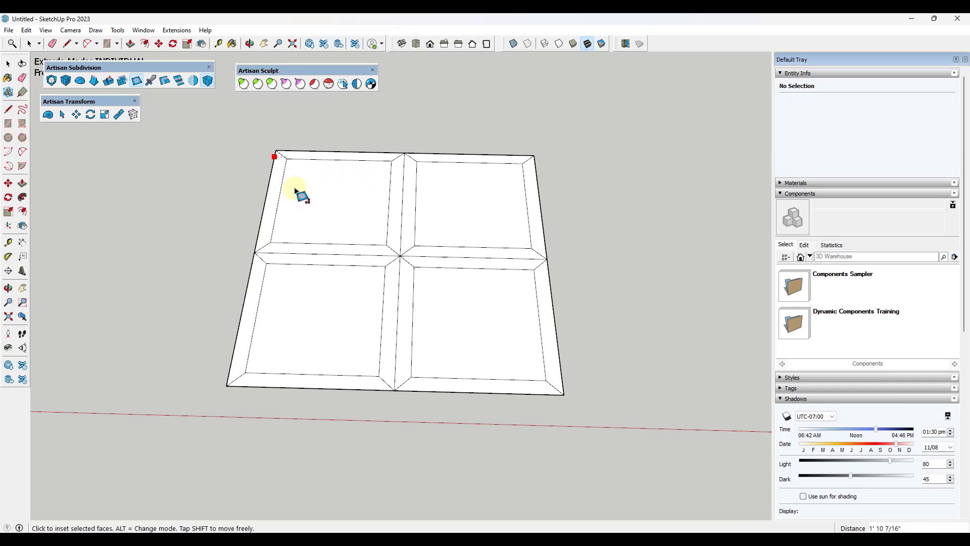
key("alt")
key("alt")
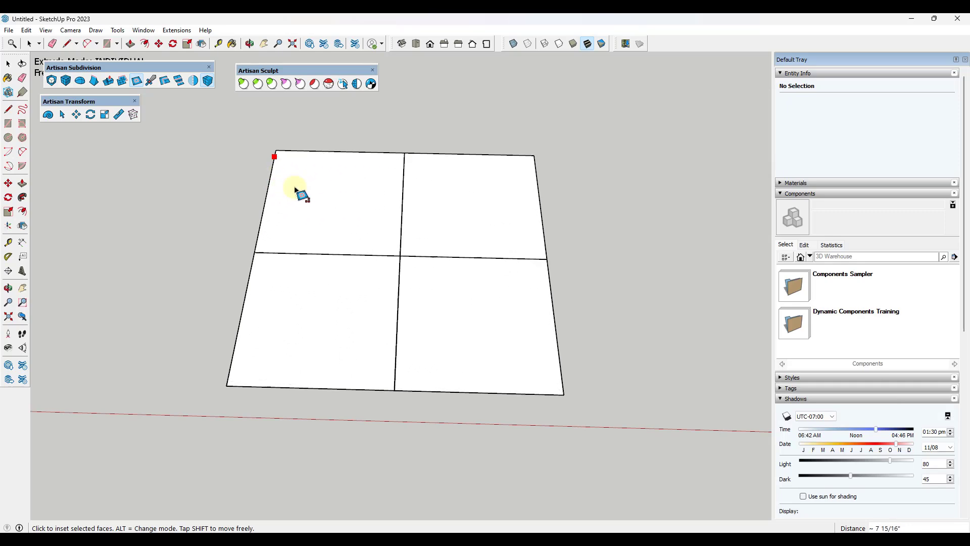
key("alt")
key("alt")
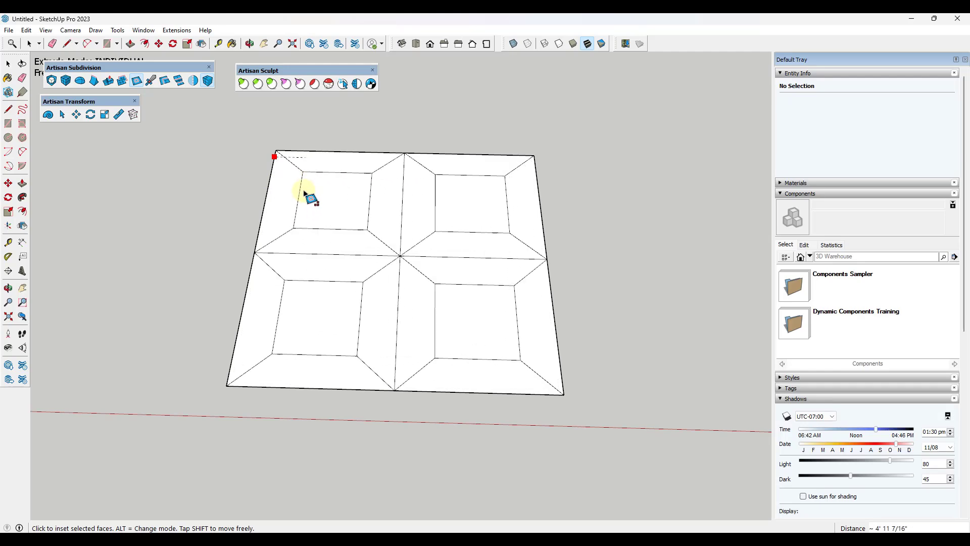
Step: Finish the individual inset with a narrower border and raise the four inner faces about 3' 8" with Artisan Move
left_click(298, 190)
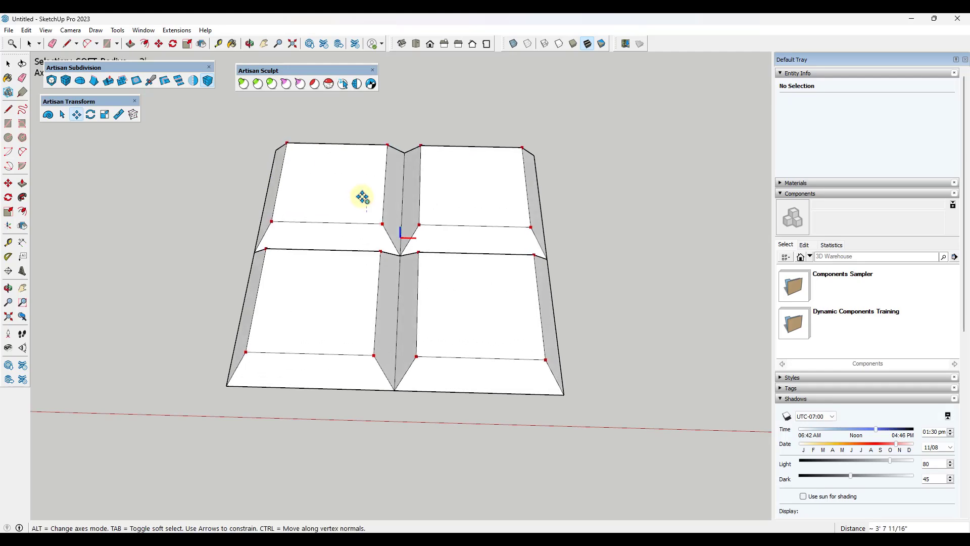
middle_click_drag(371, 263, 359, 290)
scroll(412, 281, "down", 2)
scroll(419, 276, "up", 5)
scroll(402, 253, "down", 4)
middle_click_drag(399, 250, 379, 260)
scroll(382, 262, "down", 5)
key("space")
middle_click_drag(504, 250, 422, 284)
scroll(423, 202, "up", 3)
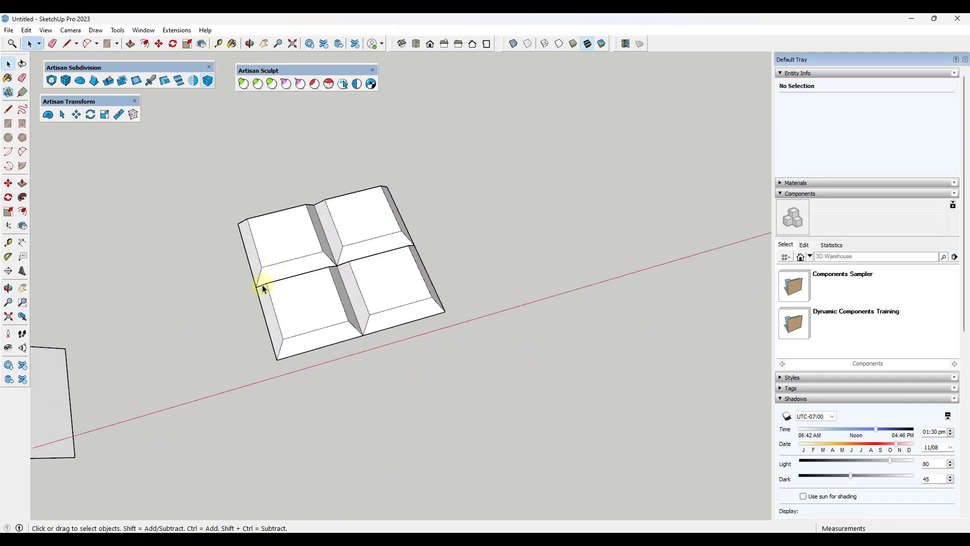
Step: Draw a large rectangle of about 21,550 ft² along the red axis beside the four-panel inset plane
middle_click_drag(535, 214, 222, 354, "shift")
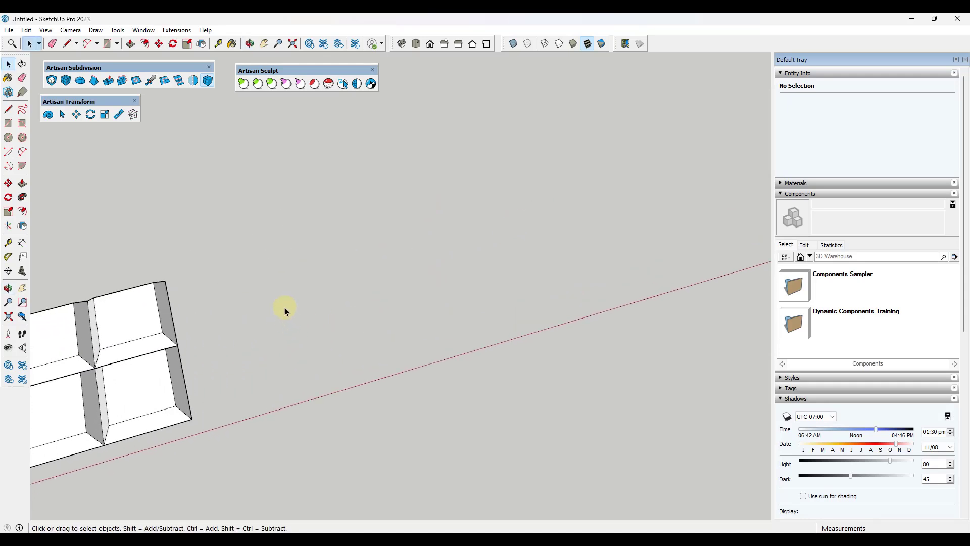
scroll(286, 307, "down", 4)
middle_click_drag(420, 314, 365, 319)
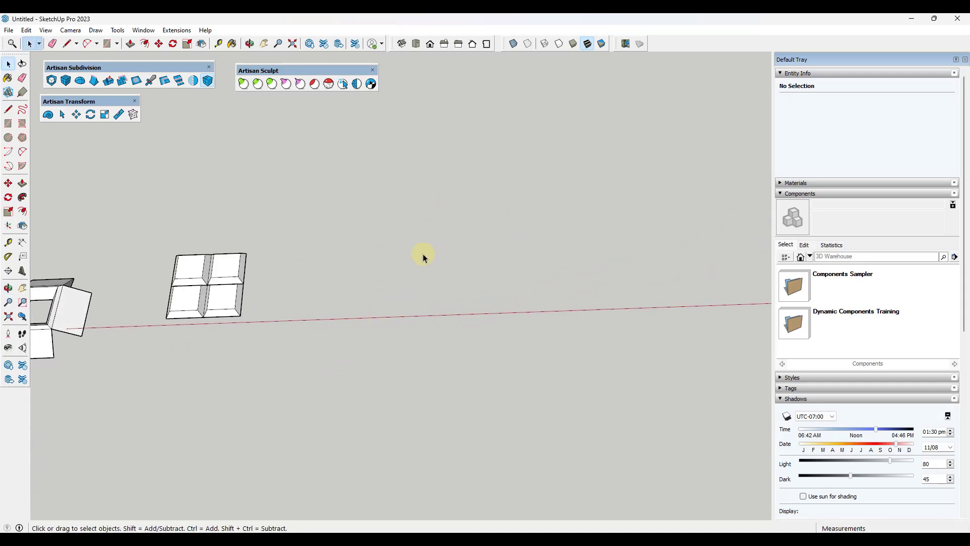
key("r")
left_click(347, 308)
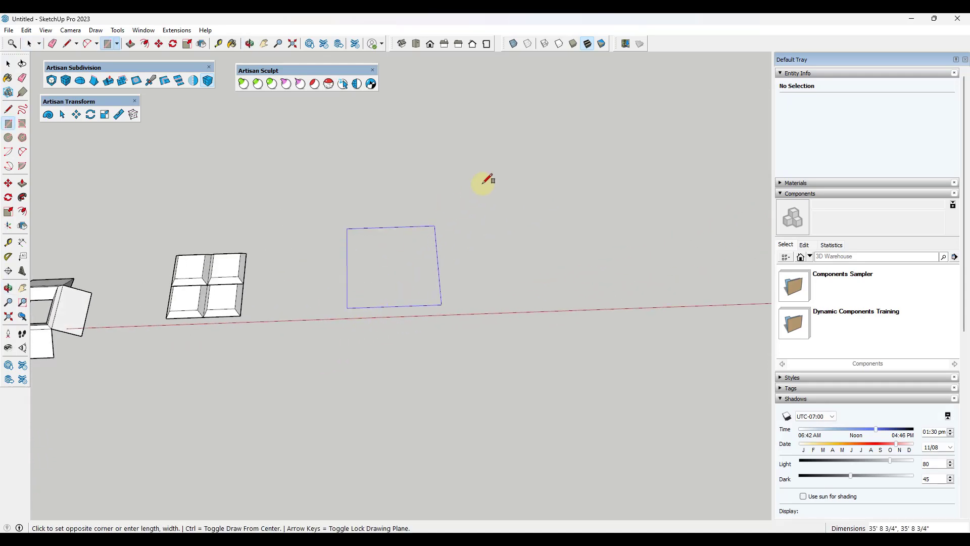
left_click(557, 109)
Step: Subdivide the new rectangular face with Artisan into a fine grid of 32 by 32 cells and clear the selection
key("space")
left_click(487, 229)
left_click(65, 82)
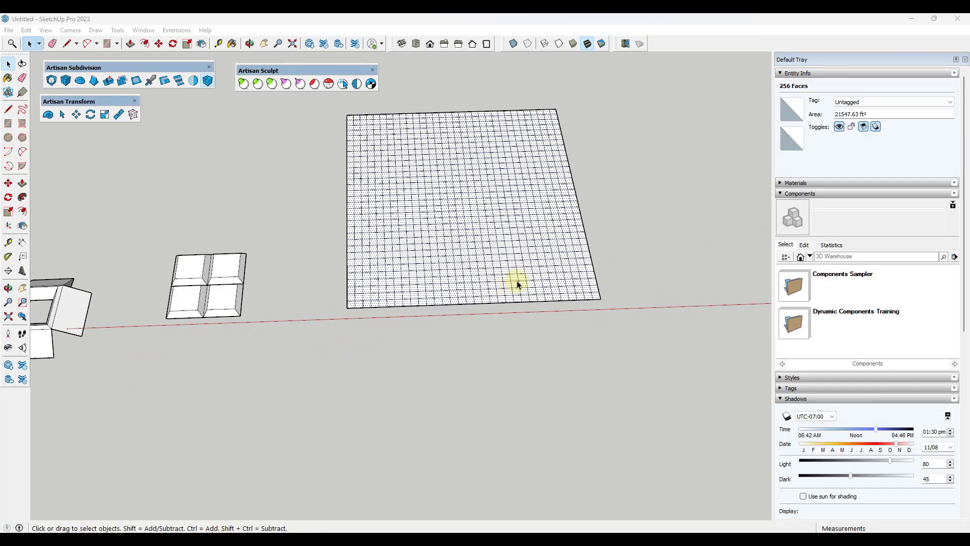
middle_click_drag(513, 283, 623, 186)
scroll(623, 186, "up", 2)
left_click(561, 196)
scroll(525, 182, "up", 3)
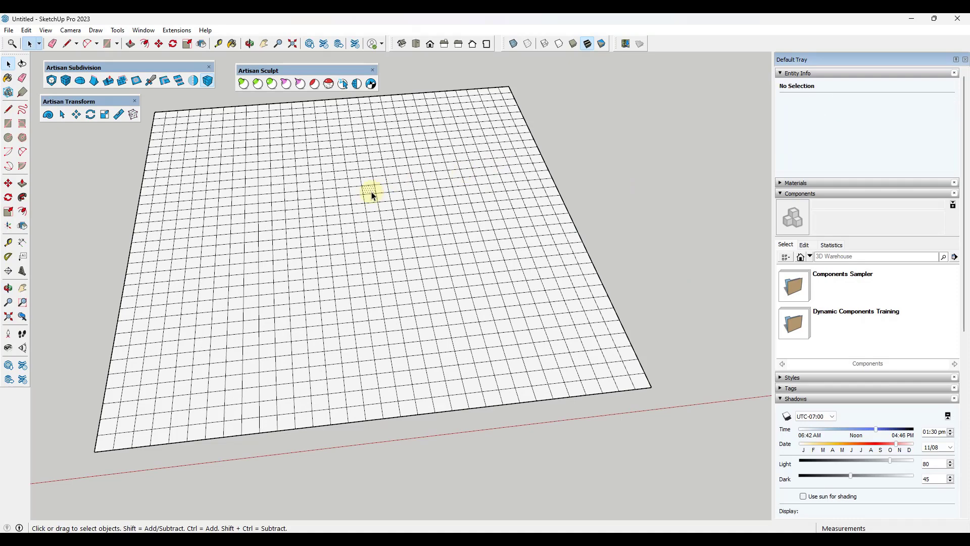
Step: Select the whole grid and start the Artisan Sculpt Brush on it, accepting triangulation of the mesh
left_click(372, 192)
middle_click_drag(329, 290, 352, 254)
triple_click(350, 251)
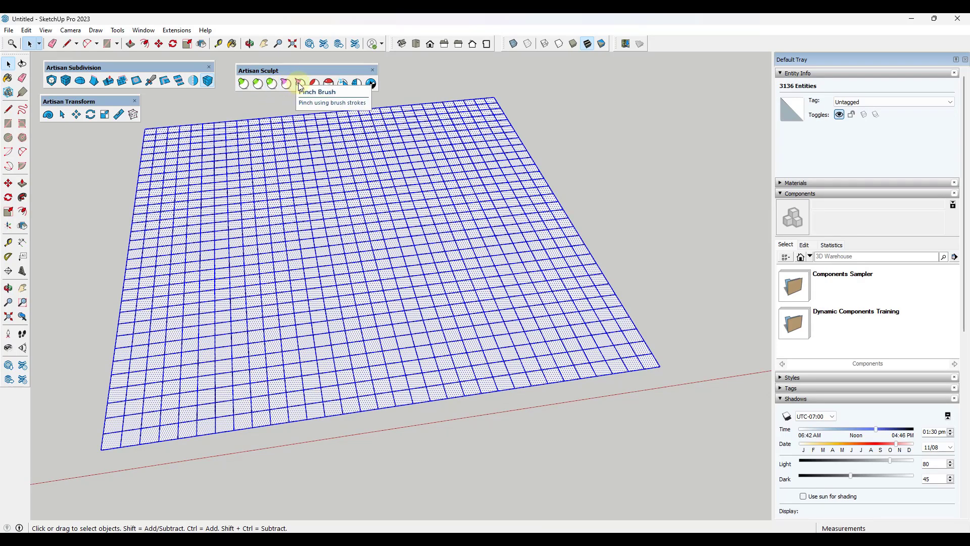
left_click(244, 85)
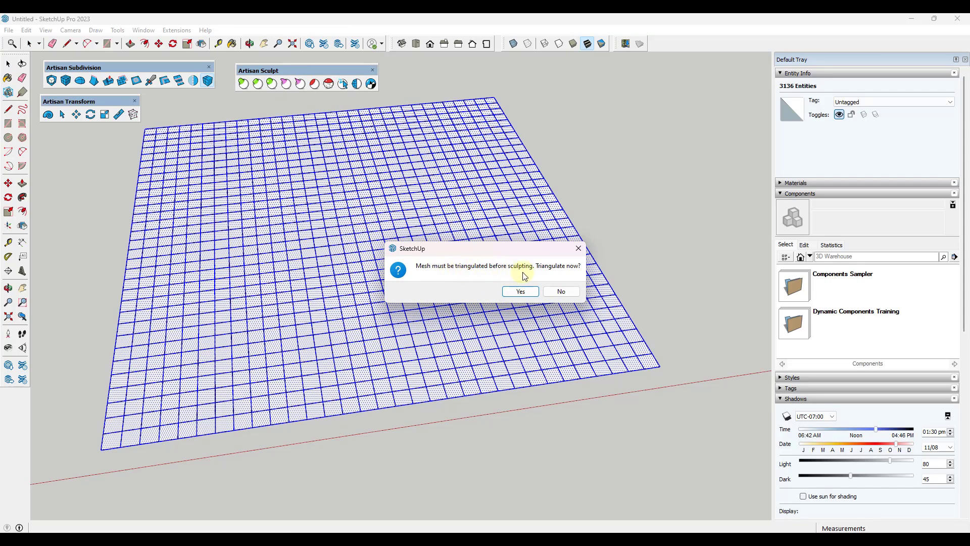
left_click(521, 292)
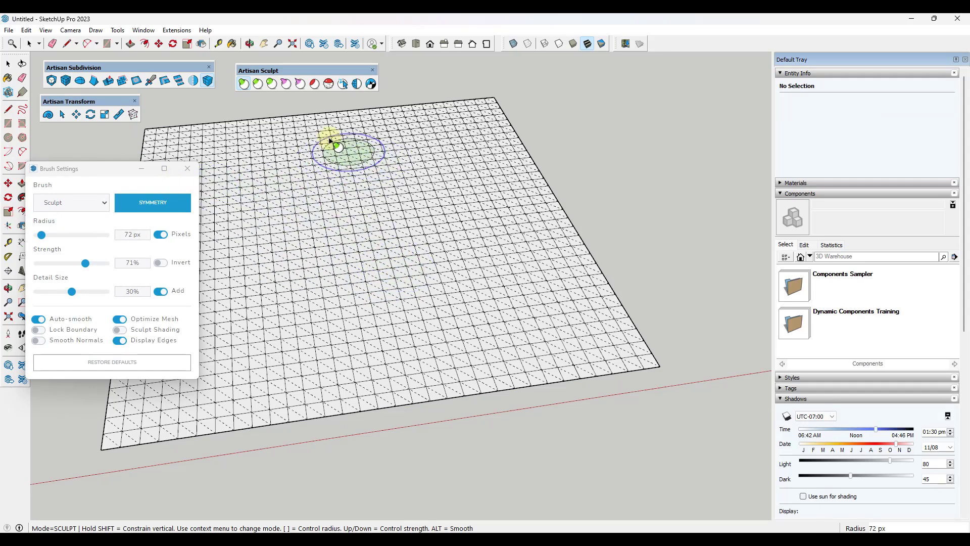
Step: Move the brush settings off the mesh and keep the Sculpt brush with 121 px radius, 70% strength and 25% detail size
middle_click_drag(429, 243, 427, 252)
left_click_drag(106, 174, 668, 79)
left_click(632, 110)
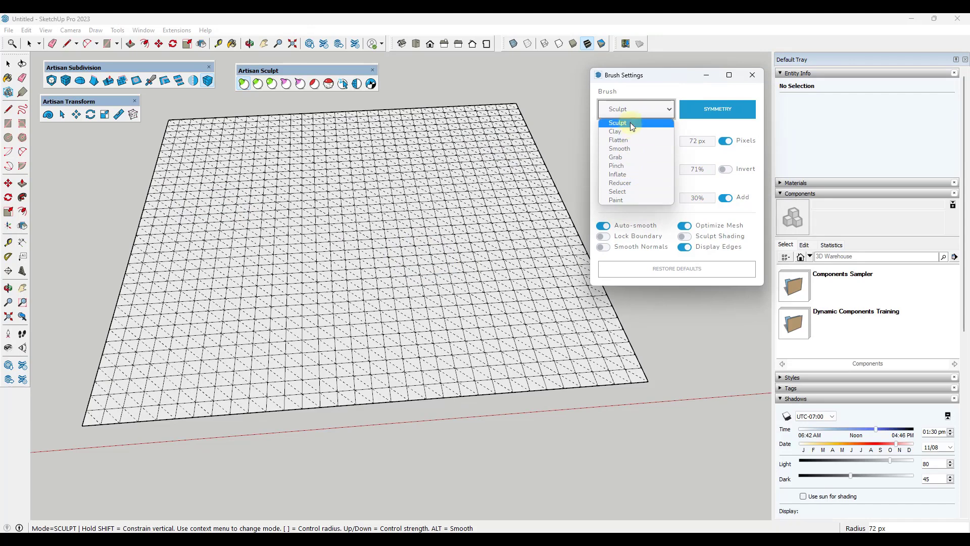
left_click(632, 108)
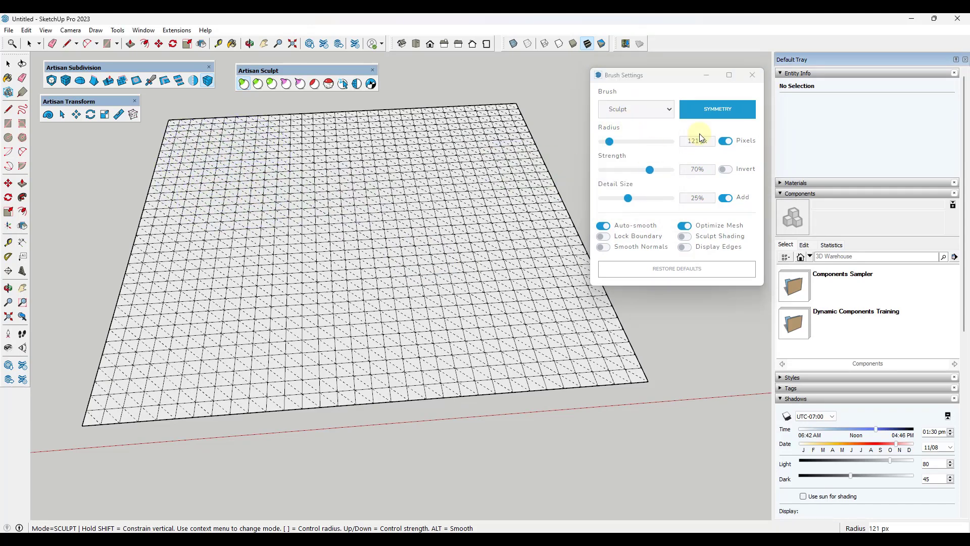
Step: Try smaller and larger brush sizes and strengths, settling on a 145 px radius and 59% strength
key("bracketleft")
key("bracketleft")
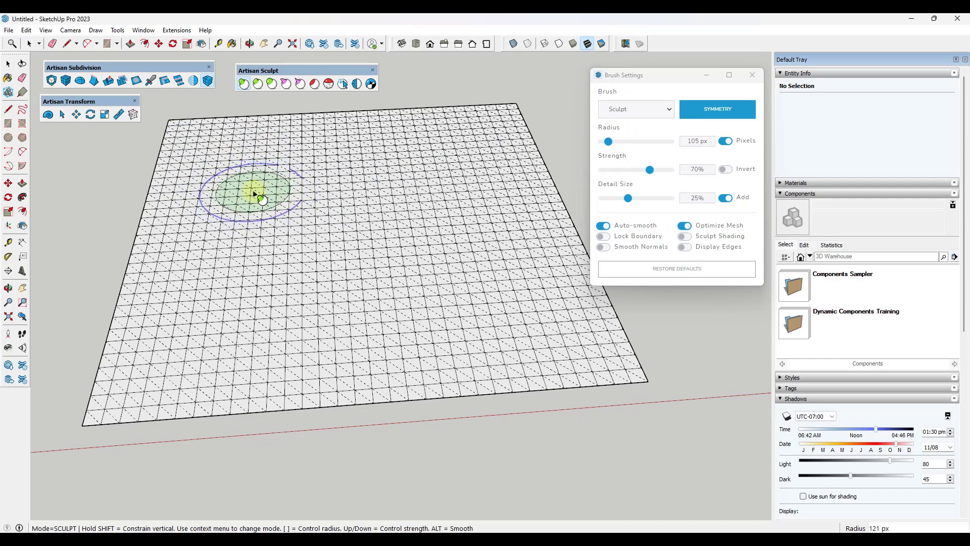
key("bracketright")
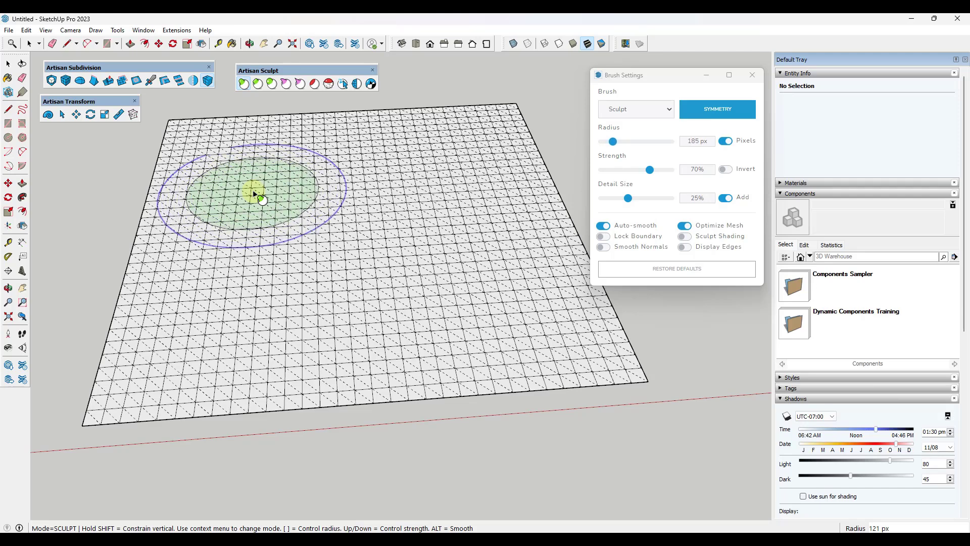
key("bracketleft")
key("bracketleft")
key("Up")
key("Up")
key("Up")
key("Up")
key("Up")
key("Up")
key("Up")
key("Up")
key("Up")
key("Up")
key("Up")
key("Up")
key("Up")
key("Up")
key("Up")
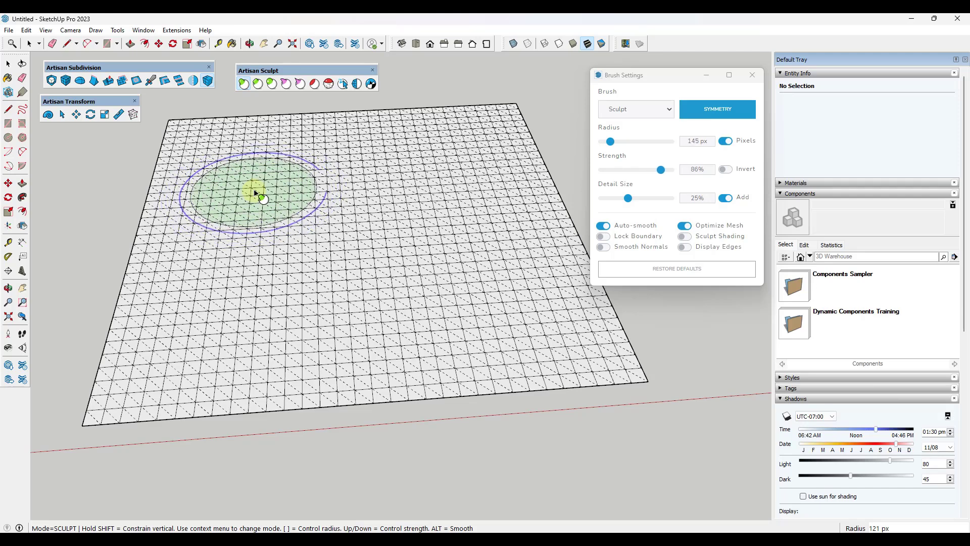
key("Down")
key("Down")
key("Down")
key("Down")
key("Down")
key("Down")
key("Down")
key("Down")
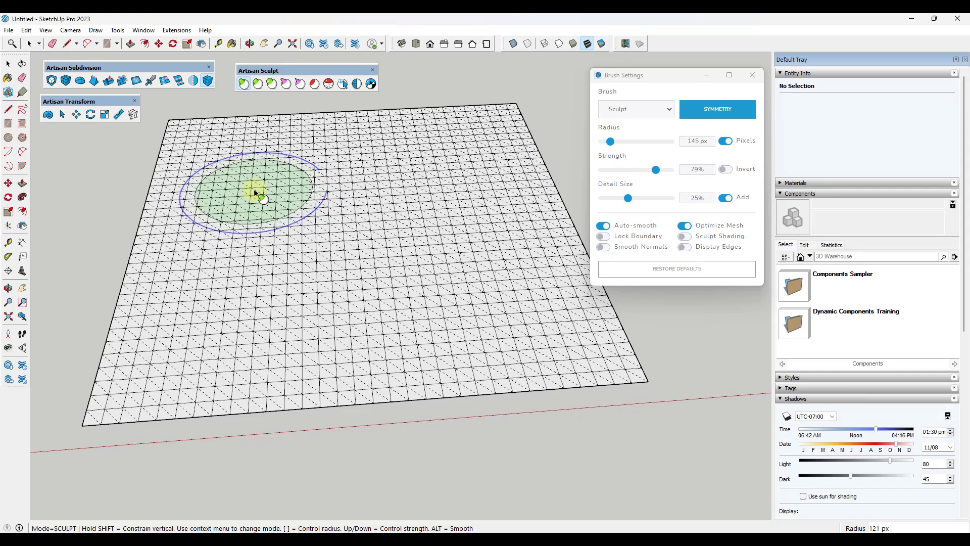
Step: Raise a chain of hills along one side of the mesh with the Sculpt brush at 44% strength
left_click(233, 151)
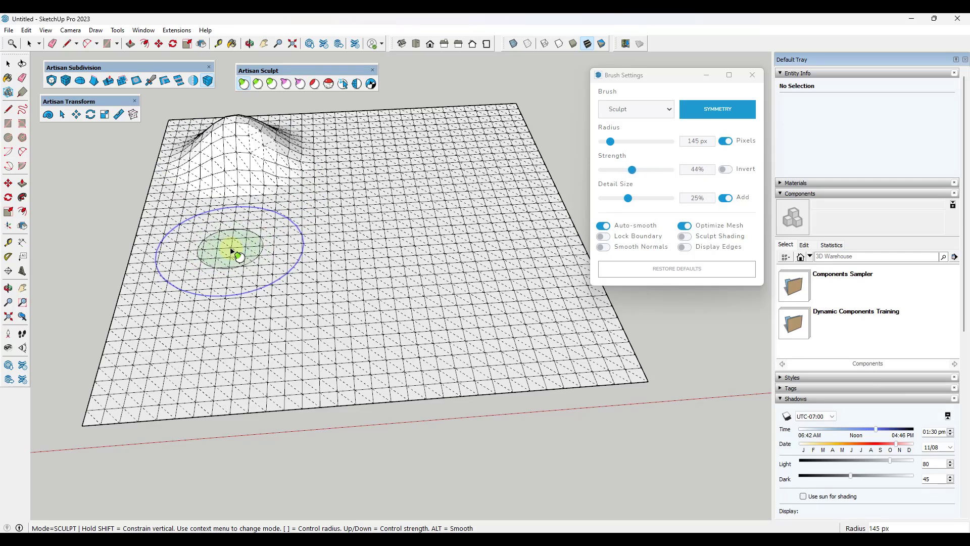
mouse_move(232, 251)
left_mouse_down()
mouse_move(201, 321)
mouse_move(239, 342)
mouse_move(275, 329)
mouse_move(310, 276)
mouse_move(314, 216)
mouse_move(288, 195)
mouse_move(256, 190)
mouse_move(221, 198)
mouse_move(223, 219)
mouse_move(206, 244)
mouse_move(219, 223)
left_mouse_up()
mouse_move(428, 278)
middle_mouse_down()
mouse_move(174, 307)
mouse_move(445, 202)
mouse_move(389, 283)
mouse_move(505, 217)
middle_mouse_up()
Step: Set the brush detail size to 11% and sculpt a second group of hills from the opposite far corner inward
left_click_drag(670, 198, 608, 201)
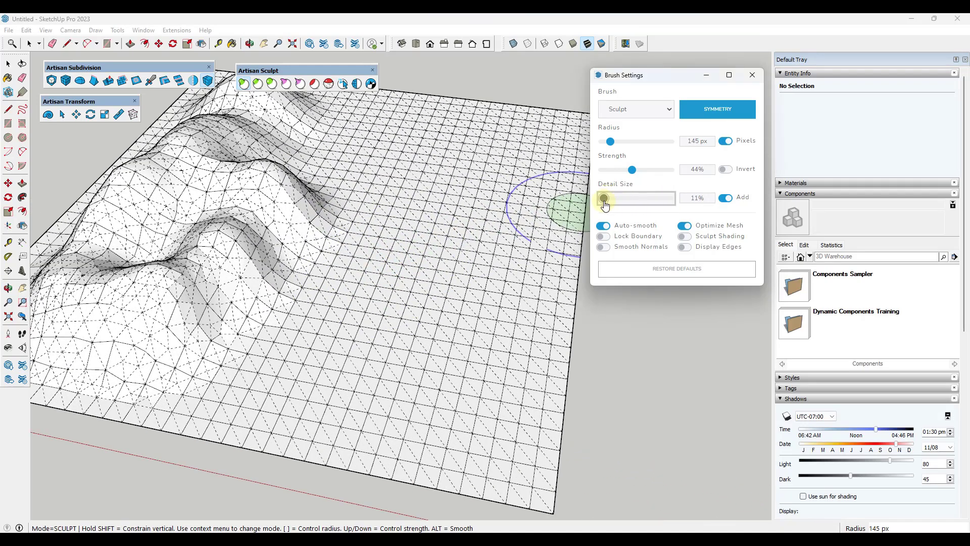
scroll(456, 169, "down", 4)
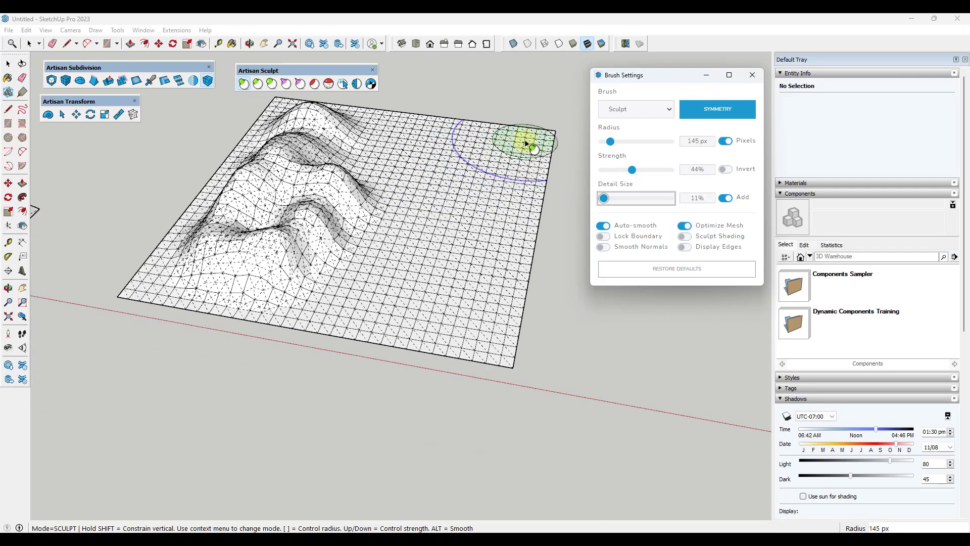
left_click_drag(527, 144, 456, 135)
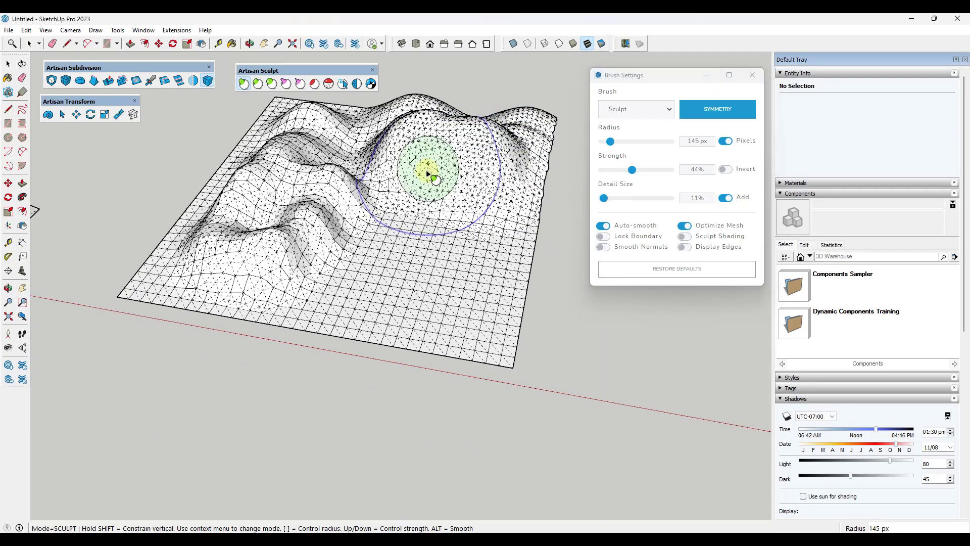
Step: Examine the mesh density of the newly sculpted hills up close and from several angles
scroll(464, 191, "up", 8)
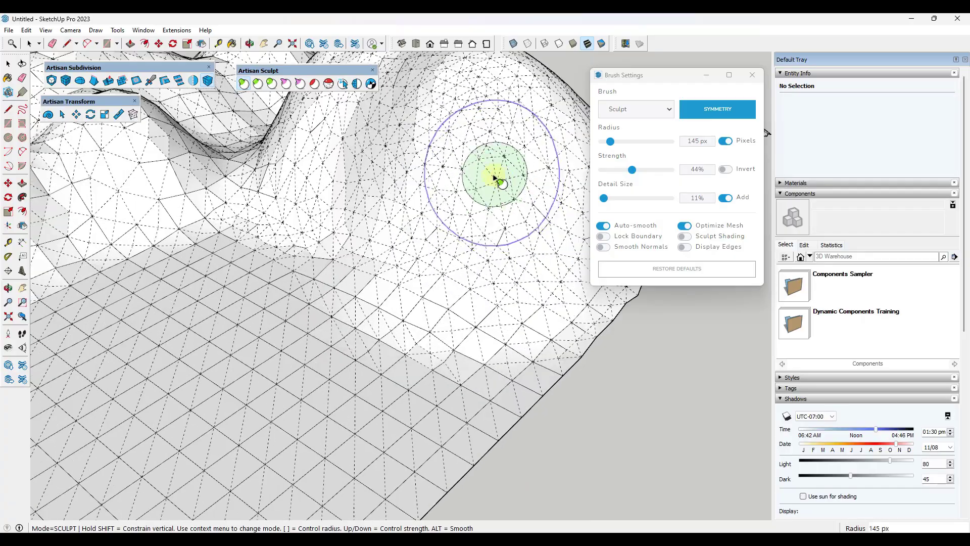
scroll(488, 174, "down", 3)
middle_click_drag(488, 173, 493, 238)
scroll(488, 217, "up", 3)
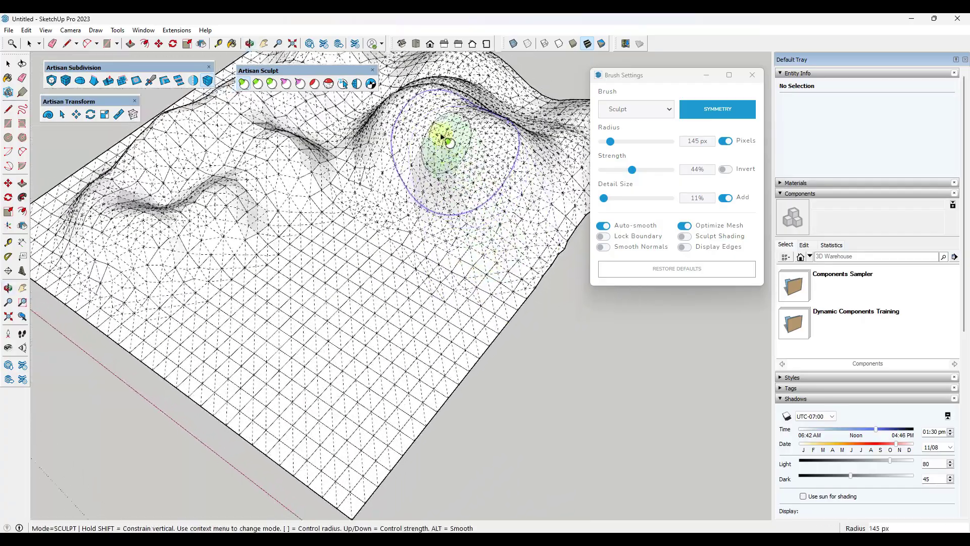
scroll(440, 137, "up", 6)
scroll(435, 139, "down", 5)
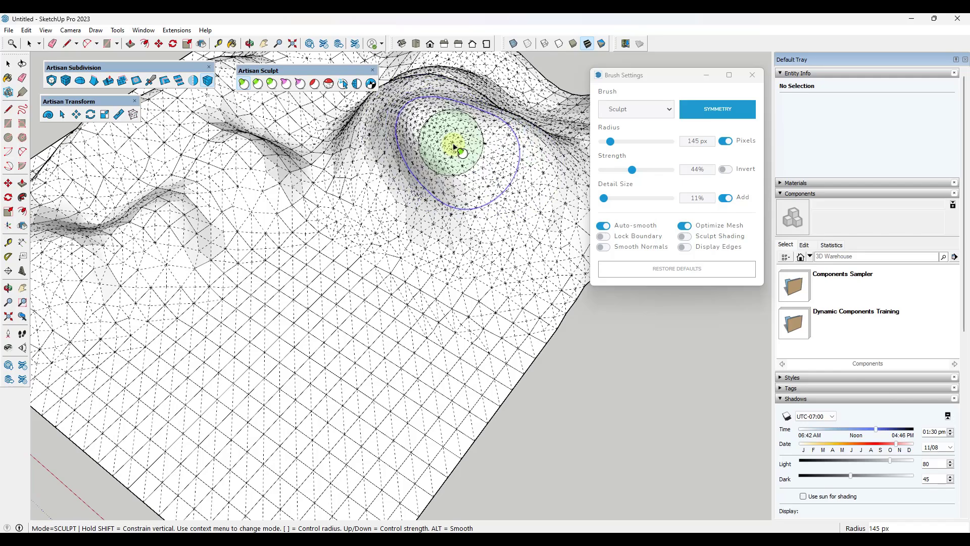
scroll(455, 142, "up", 5)
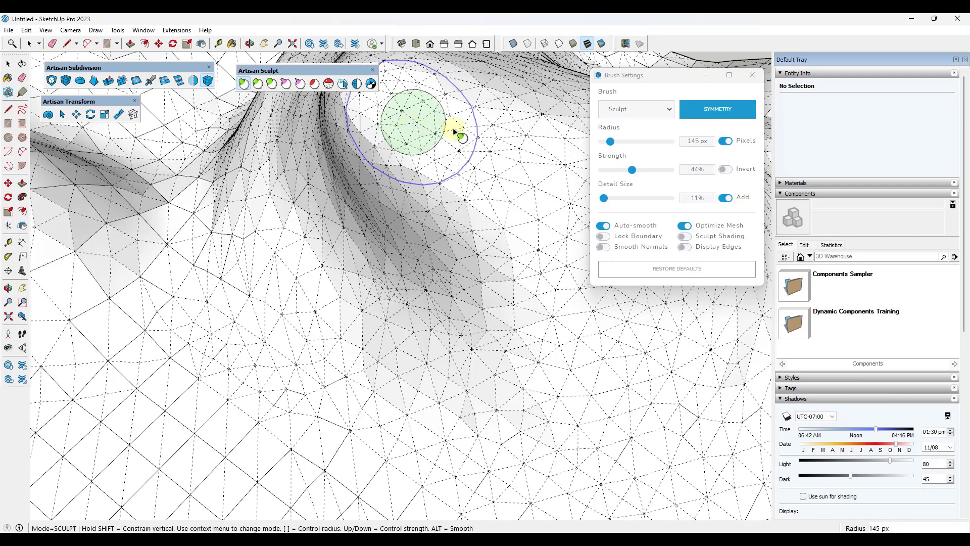
scroll(525, 140, "down", 6)
Step: Set the brush detail size to 50% and sculpt a ridge across the untouched near part of the mesh
left_click_drag(602, 199, 684, 202)
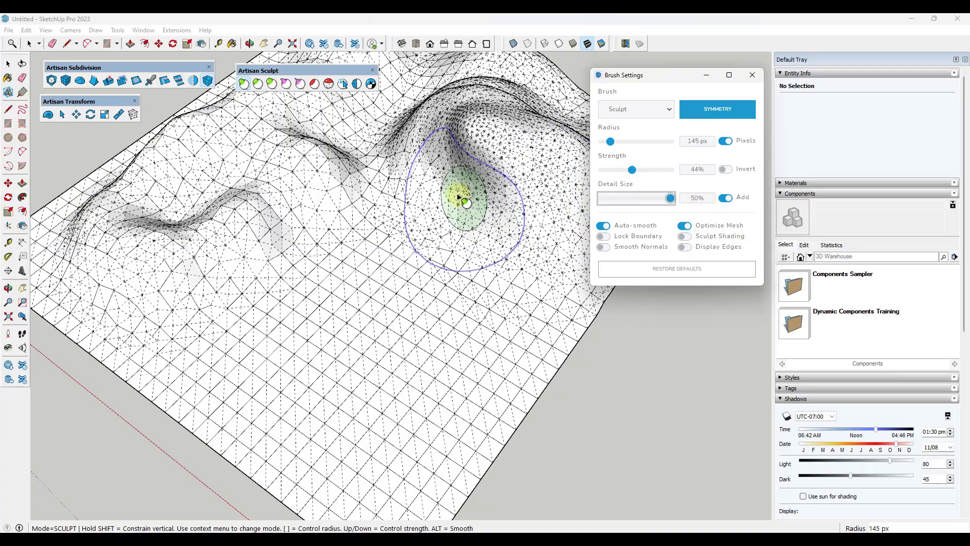
scroll(461, 200, "down", 3)
mouse_move(304, 293)
left_mouse_down()
mouse_move(456, 361)
mouse_move(474, 316)
left_mouse_up()
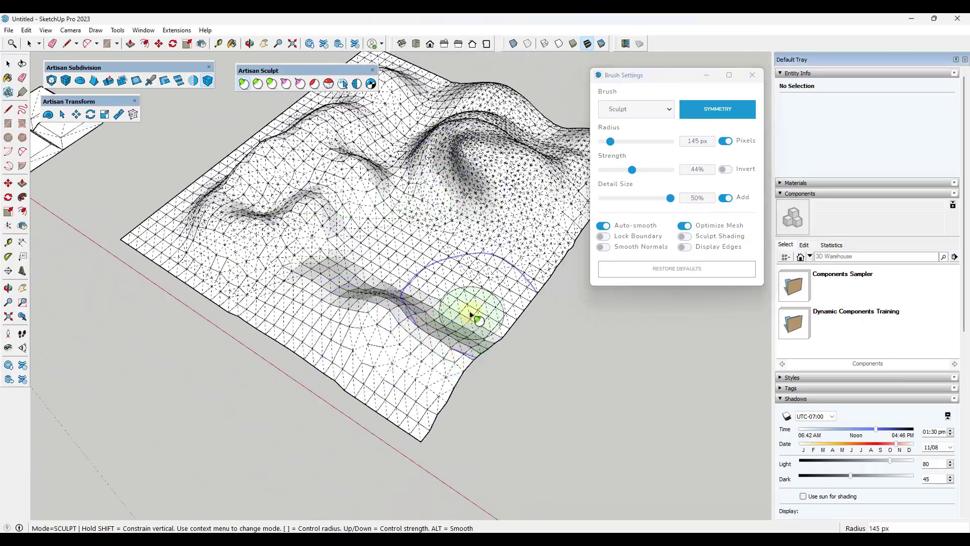
scroll(417, 307, "up", 3)
scroll(418, 307, "up", 2)
mouse_move(418, 303)
middle_mouse_down()
mouse_move(422, 253)
mouse_move(317, 165)
mouse_move(422, 311)
mouse_move(394, 288)
mouse_move(405, 238)
mouse_move(358, 225)
mouse_move(415, 254)
middle_mouse_up()
scroll(348, 269, "down", 5)
scroll(414, 217, "down", 5)
scroll(417, 208, "up", 6)
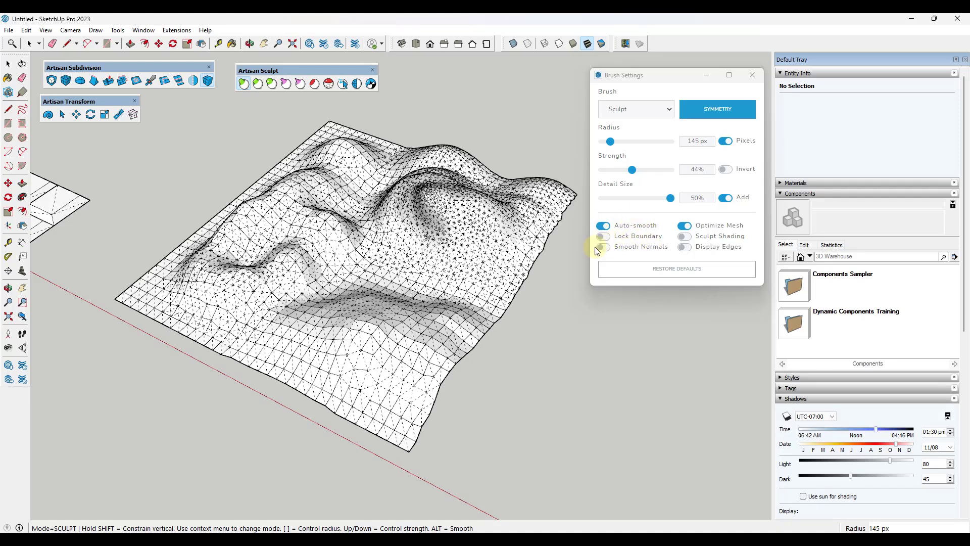
Step: Draw another large rectangle of about 173' by 200' along the red axis beyond the sculpted terrain
scroll(309, 206, "down", 6)
key("space")
key("r")
left_click(375, 281)
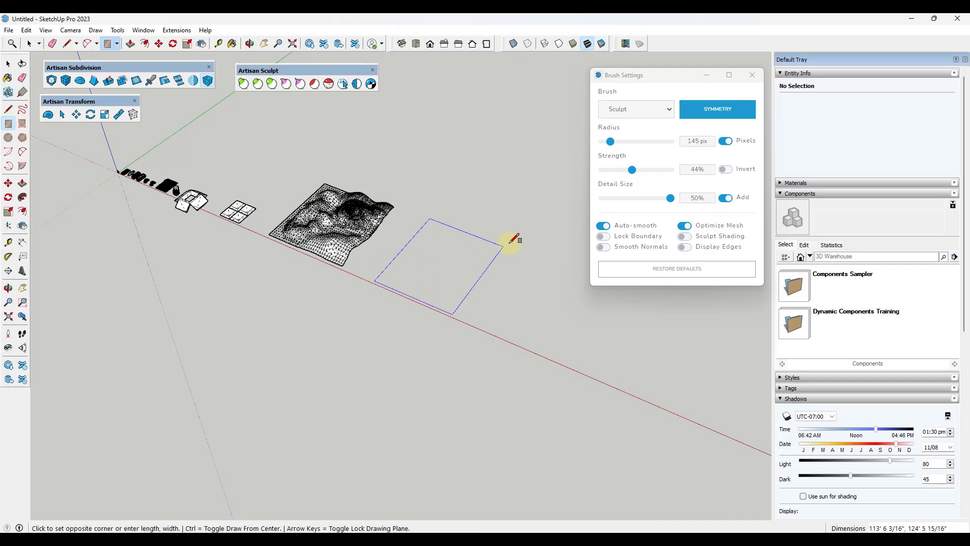
left_click(539, 248)
Step: Select the new rectangle and subdivide it with Artisan into a dense grid of 4096 faces
key("space")
double_click(455, 265)
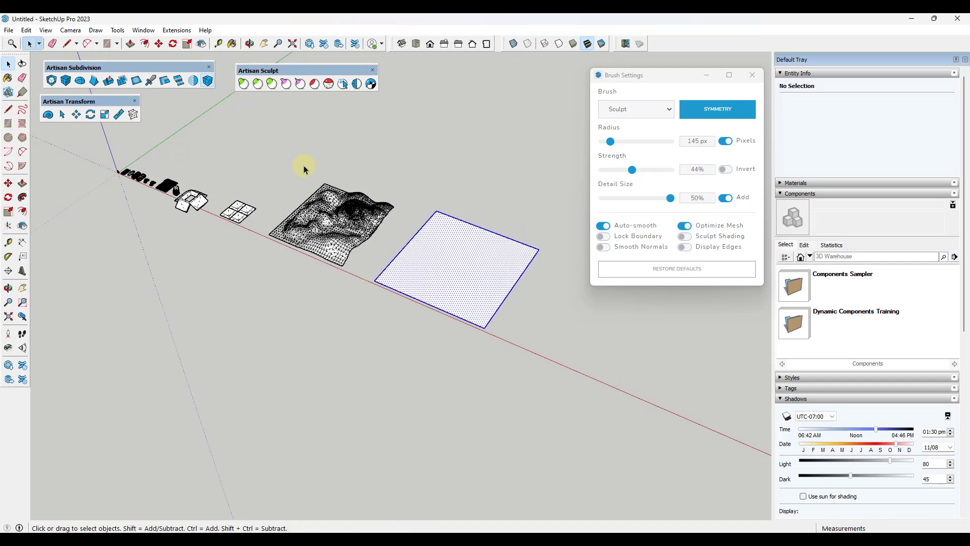
left_click(68, 82)
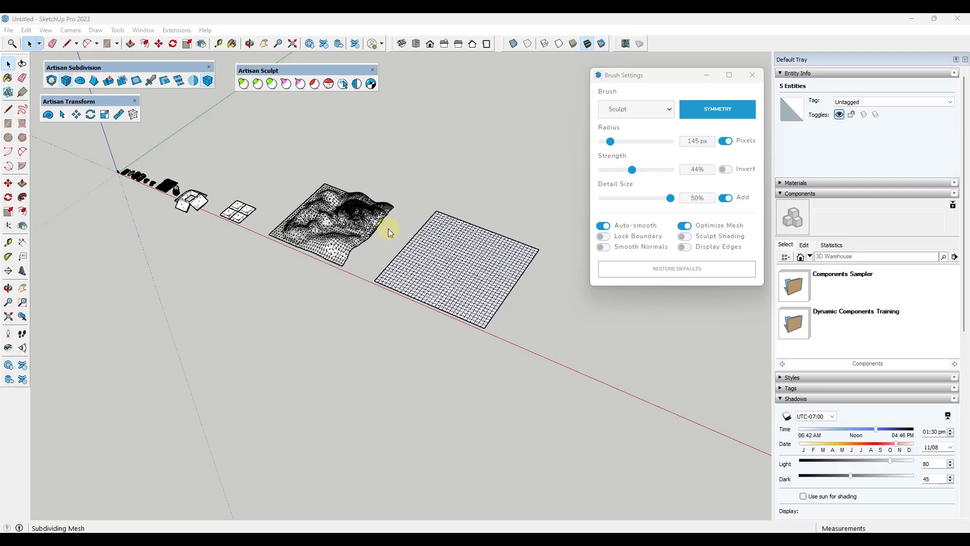
middle_click_drag(472, 264, 537, 234)
scroll(433, 227, "up", 5)
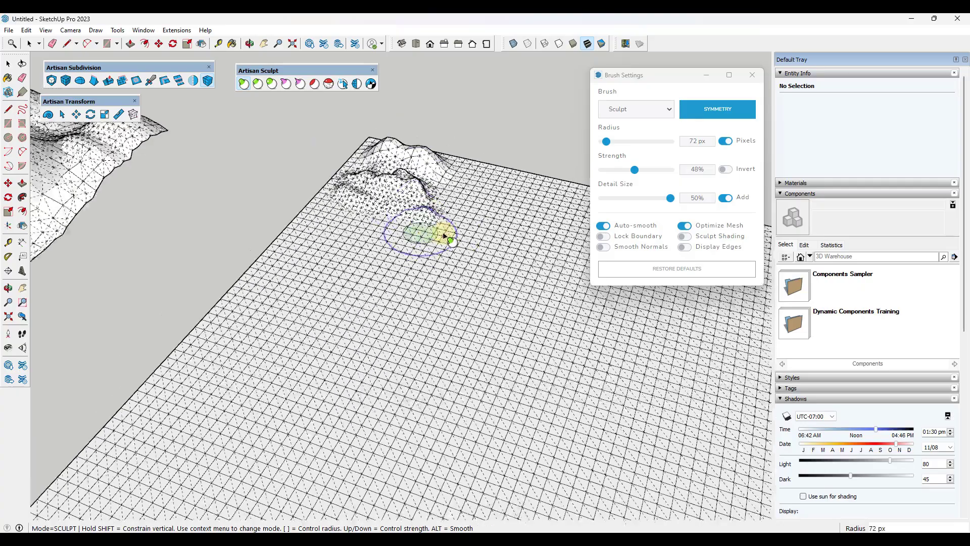
Step: Raise small bumps at the far corner of the dense grid with the Sculpt brush at 72 px radius and 48% strength
scroll(443, 236, "up", 3)
scroll(377, 177, "down", 6)
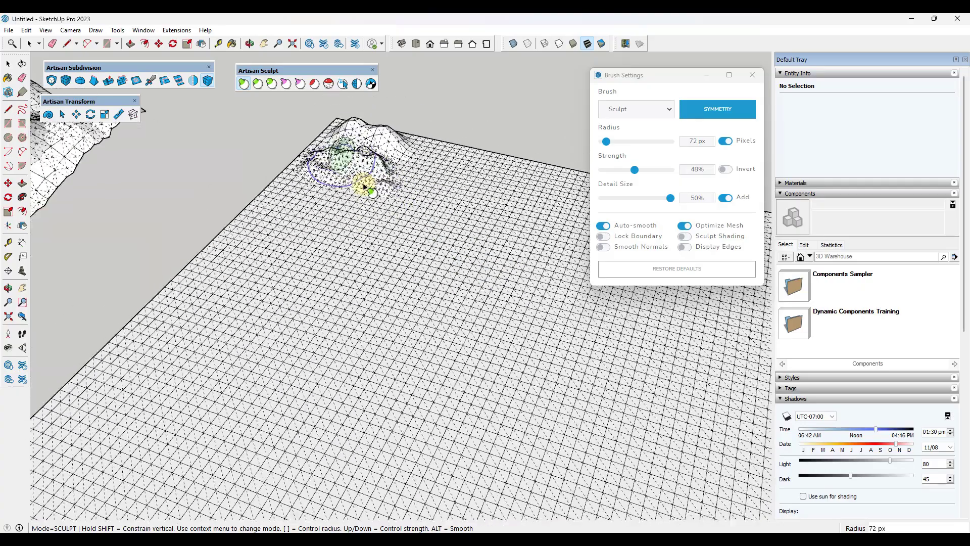
middle_click_drag(342, 177, 345, 193)
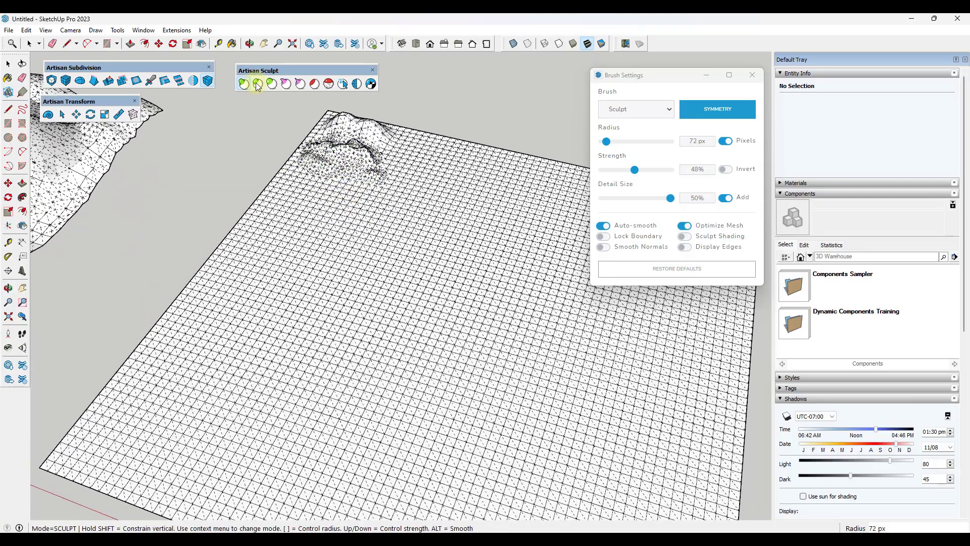
Step: Build up a broad raised plateau in front of the small bumps with the Clay Brush at 48% strength
left_click(258, 84)
mouse_move(348, 159)
left_mouse_down()
mouse_move(303, 205)
mouse_move(396, 260)
mouse_move(374, 288)
mouse_move(390, 287)
mouse_move(357, 191)
left_mouse_up()
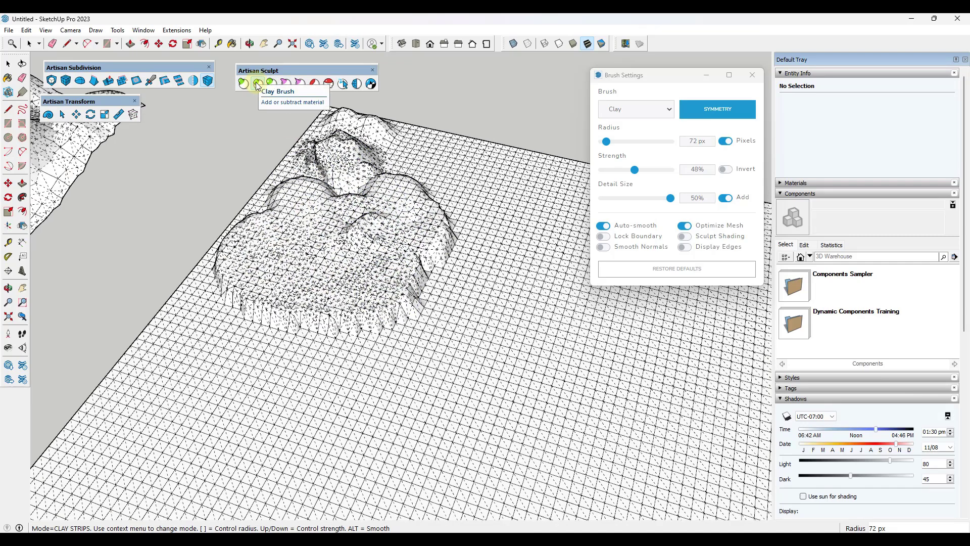
scroll(367, 130, "down", 3)
scroll(339, 209, "up", 3)
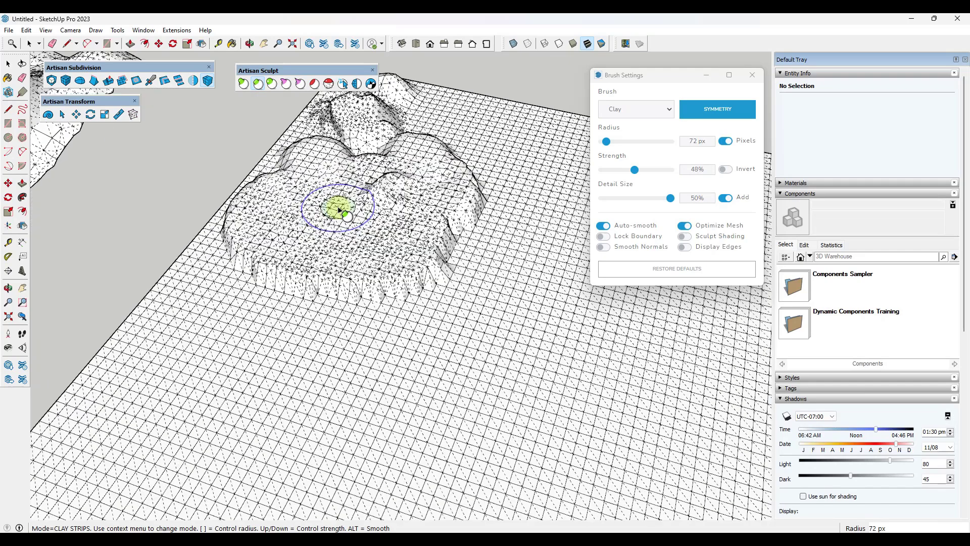
Step: Pinch the surface across the middle of the clay plateau toward its edge with the 72 px Pinch Brush
left_click(287, 84)
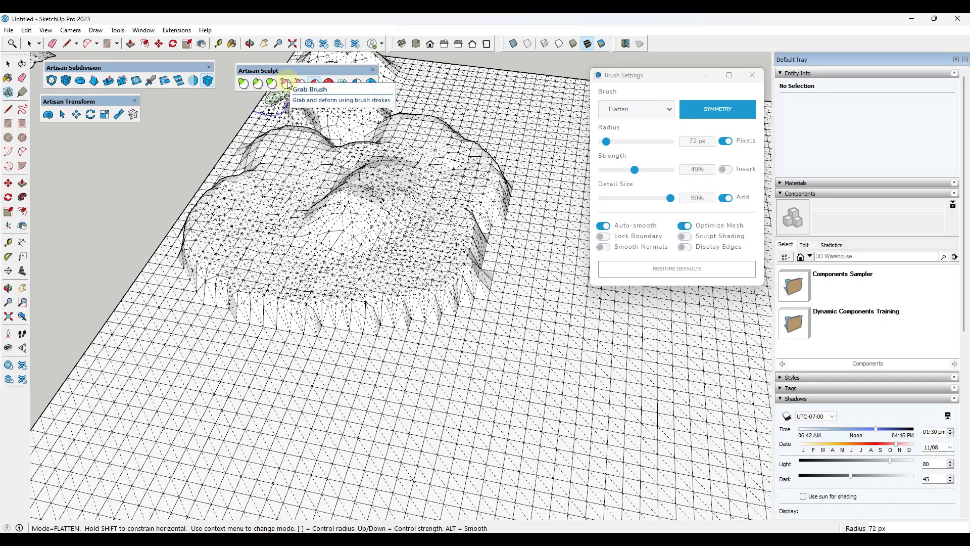
left_click(300, 84)
middle_click_drag(278, 184, 343, 212)
mouse_move(343, 212)
left_mouse_down()
mouse_move(331, 188)
mouse_move(385, 173)
mouse_move(424, 141)
mouse_move(423, 173)
left_mouse_up()
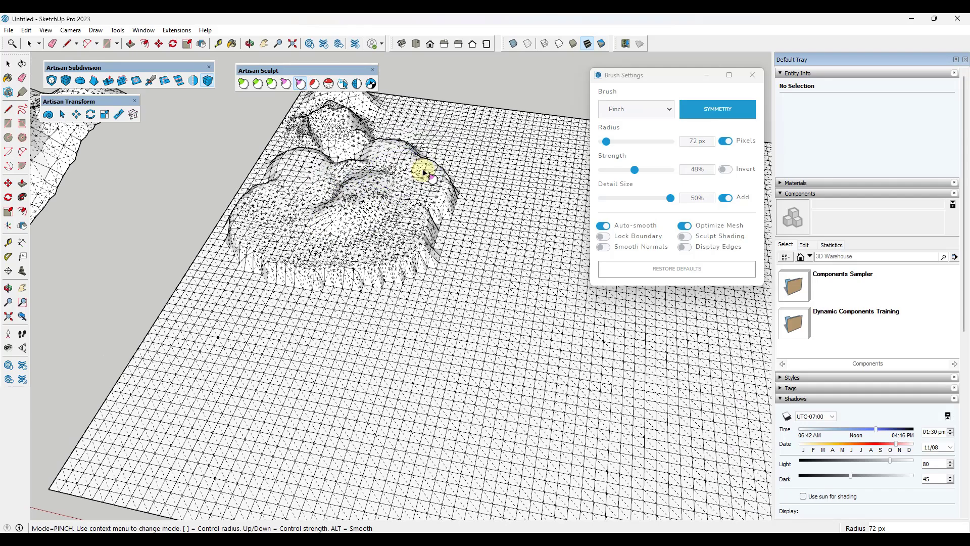
Step: Pinch another ridge through the middle of the clay plateau with the Pinch Brush at 72 px and 48% strength
scroll(357, 216, "up", 5)
mouse_move(308, 217)
left_mouse_down()
mouse_move(386, 186)
mouse_move(297, 236)
mouse_move(427, 175)
mouse_move(395, 185)
left_mouse_up()
scroll(389, 190, "down", 2)
scroll(382, 194, "down", 2)
Step: Pull a tall curved spike up from the middle of the plateau with the Grab brush at 72 px radius
left_click(285, 83)
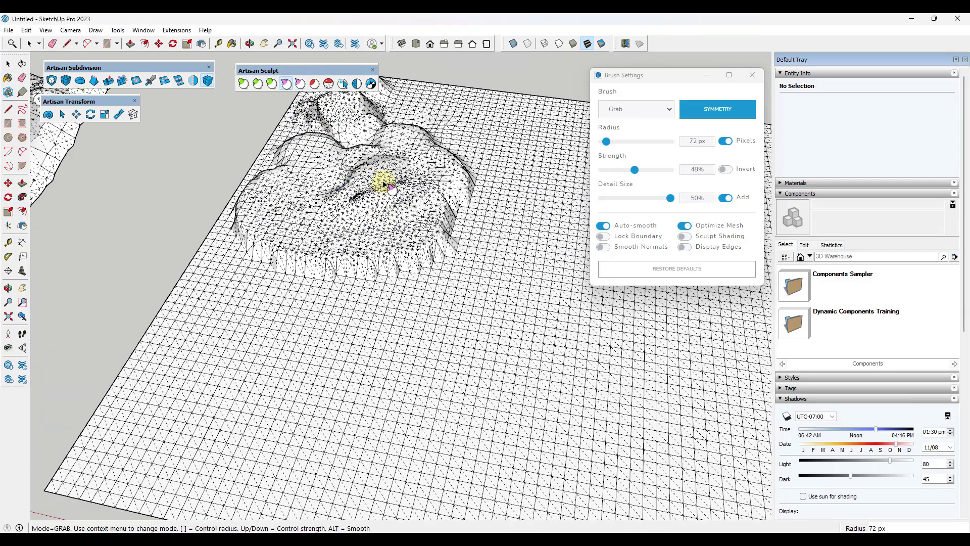
left_click_drag(377, 179, 383, 159)
middle_click_drag(394, 154, 391, 76)
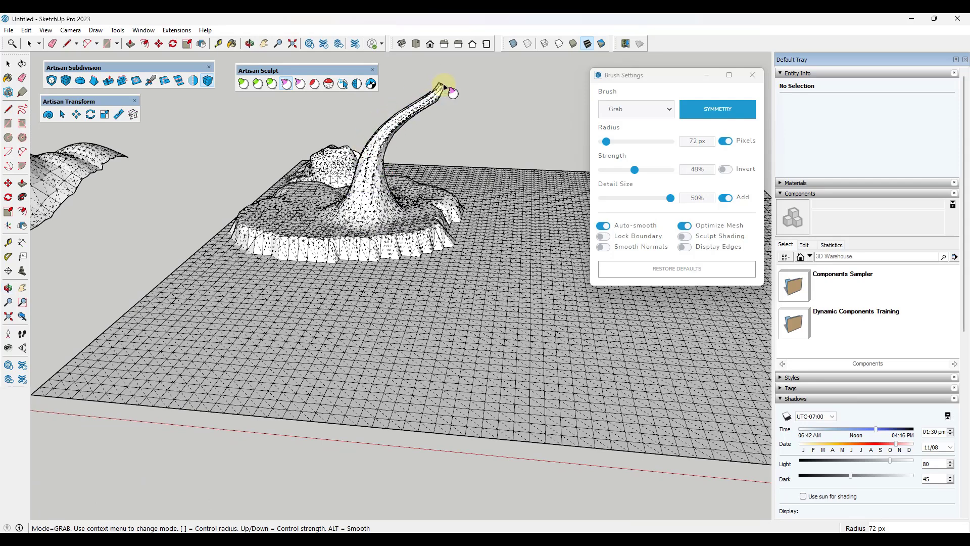
mouse_move(469, 106)
middle_mouse_down()
mouse_move(522, 256)
mouse_move(439, 191)
mouse_move(339, 209)
middle_mouse_up()
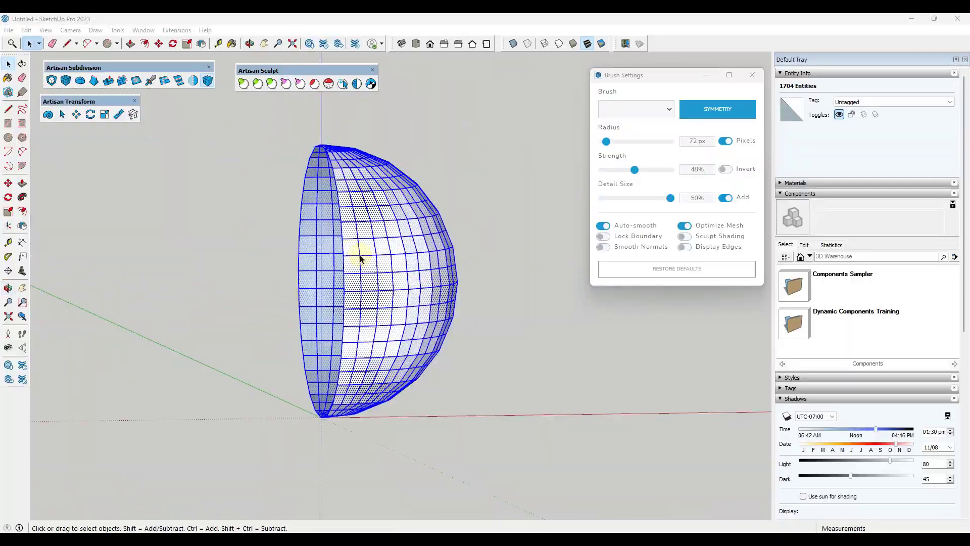
Step: Turn on Artisan symmetry for the half sphere, accepting the component mirrored along the red axis
middle_click_drag(315, 254, 382, 247)
scroll(381, 248, "down", 3)
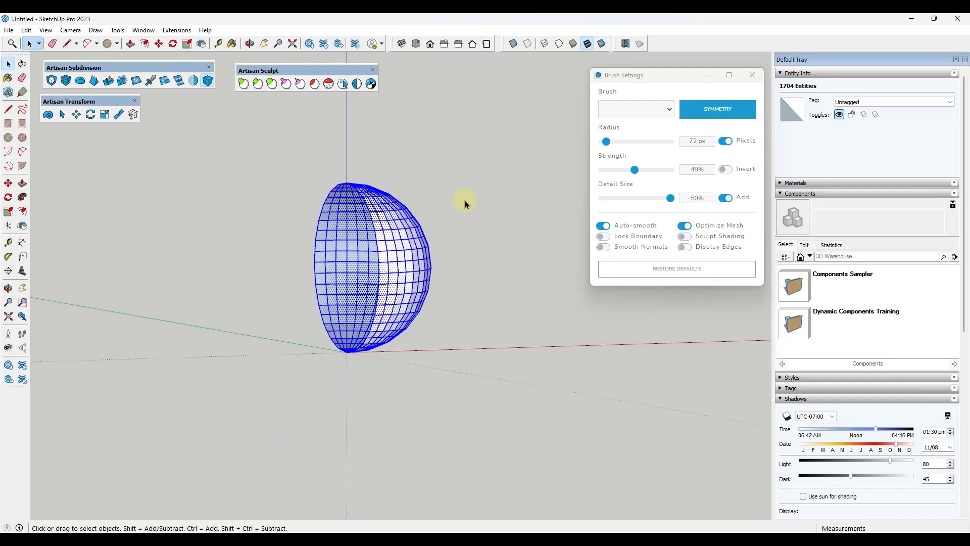
left_click(712, 111)
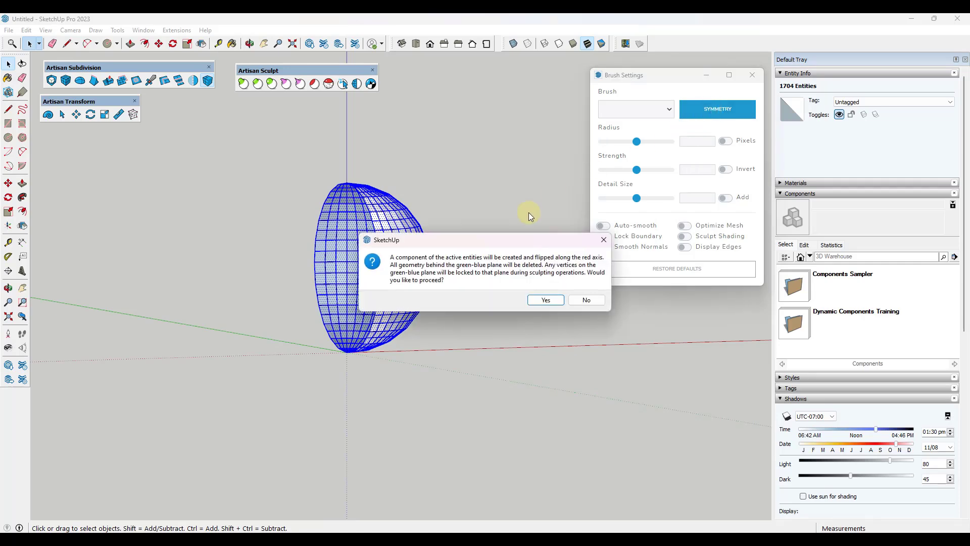
left_click(544, 301)
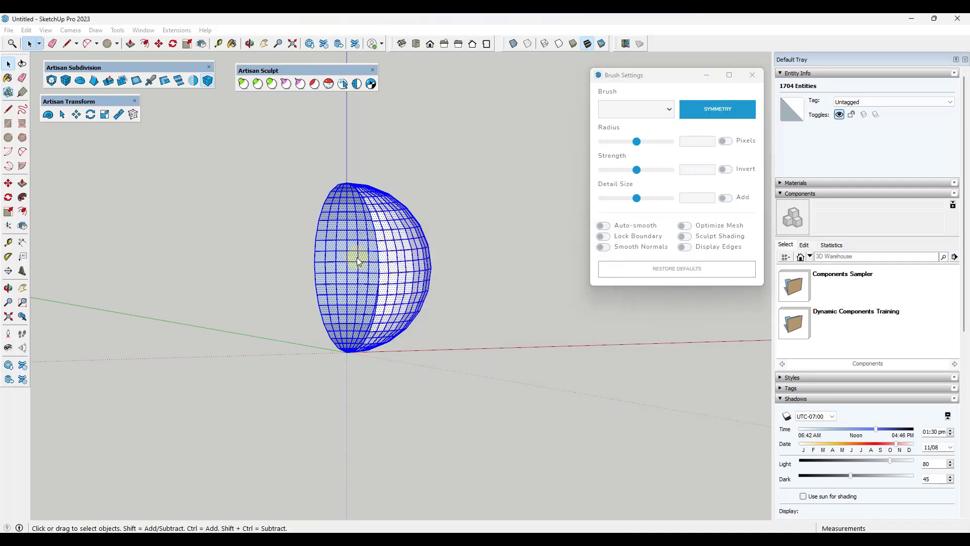
mouse_move(453, 305)
middle_mouse_down()
mouse_move(305, 307)
mouse_move(338, 308)
mouse_move(393, 226)
mouse_move(371, 237)
middle_mouse_up()
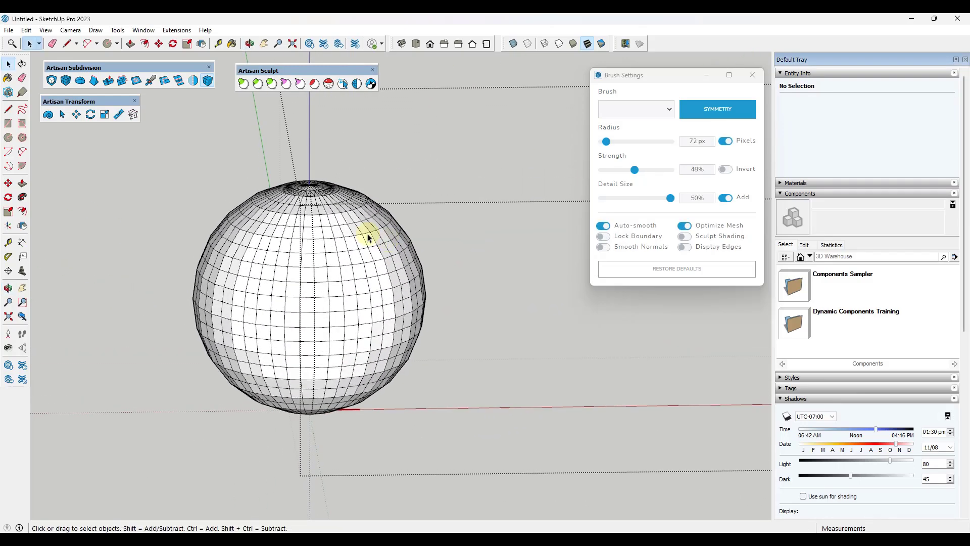
Step: Triangulate the mirrored sphere and sculpt face-like ridges and hollows on its lower front with the 72 px Sculpt brush
left_click(243, 83)
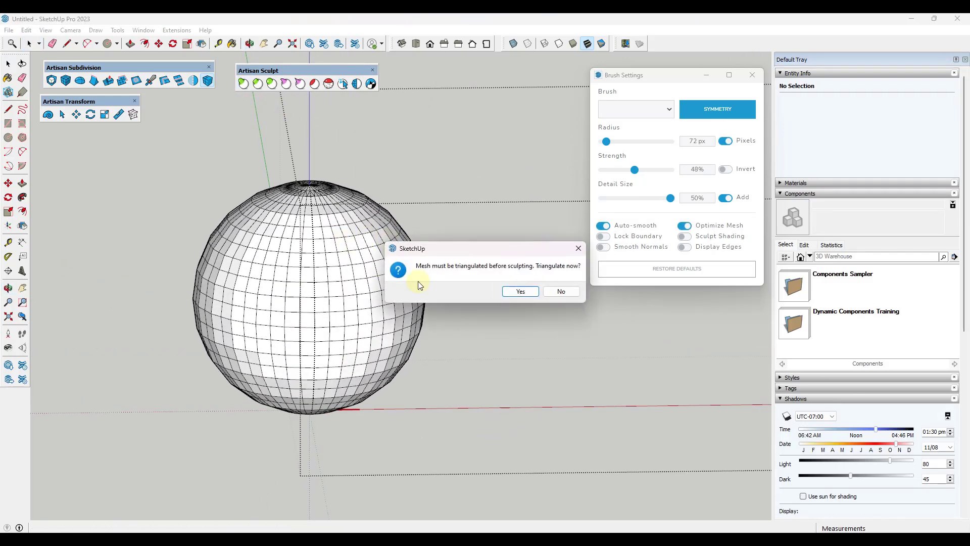
left_click(520, 292)
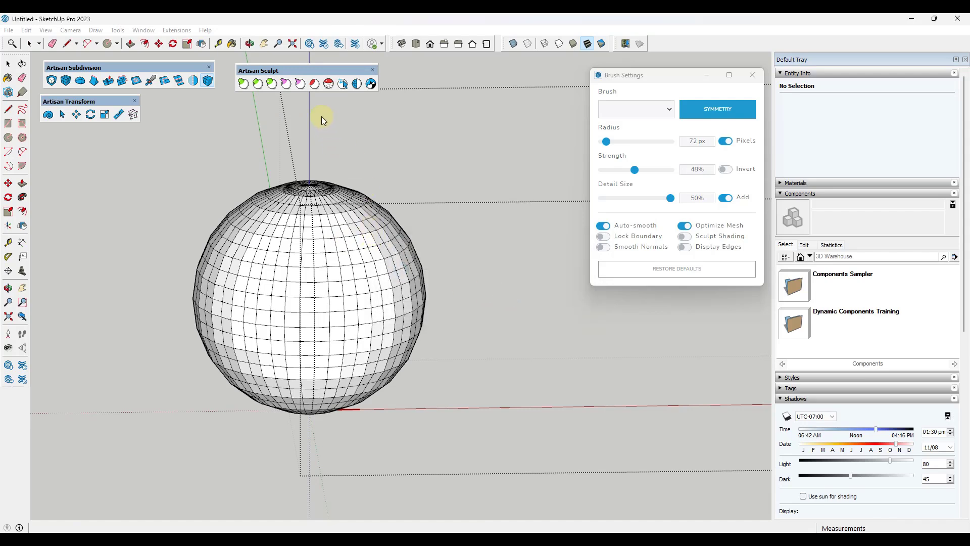
left_click(286, 84)
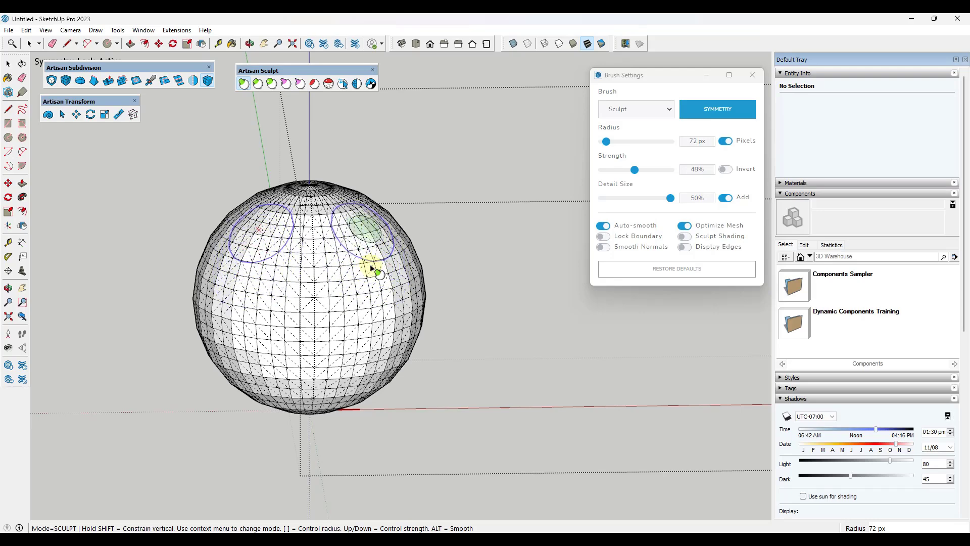
mouse_move(337, 328)
left_mouse_down()
mouse_move(373, 313)
mouse_move(414, 316)
mouse_move(324, 346)
mouse_move(398, 351)
mouse_move(359, 346)
mouse_move(320, 384)
mouse_move(379, 387)
mouse_move(333, 414)
left_mouse_up()
mouse_move(330, 409)
middle_mouse_down()
mouse_move(297, 222)
mouse_move(344, 298)
middle_mouse_up()
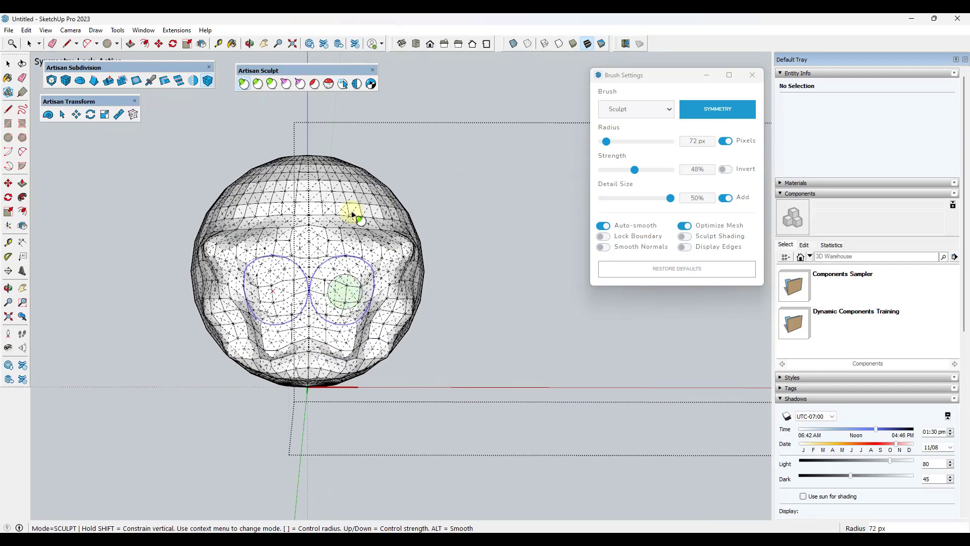
middle_click_drag(352, 230, 347, 288)
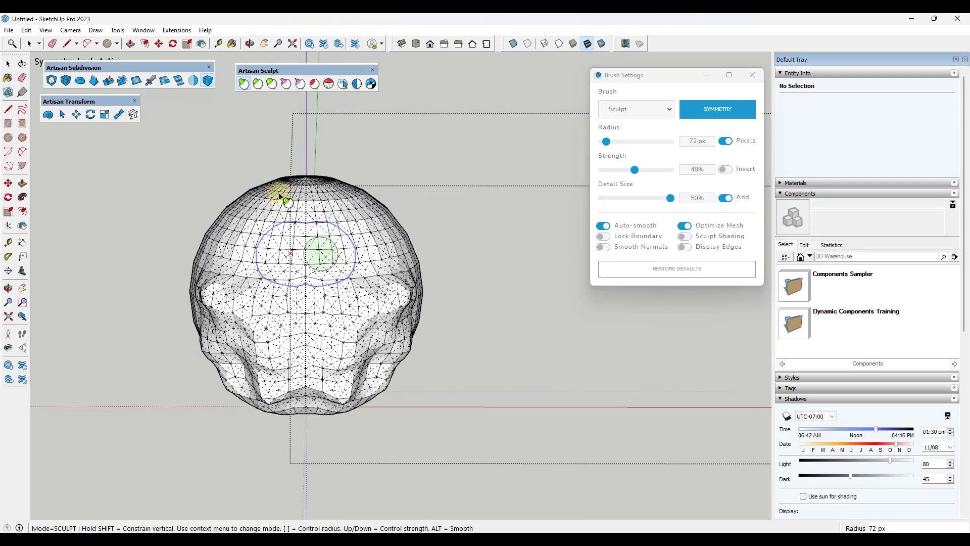
Step: Pull a symmetric pair of horns from the top of the head with the Grab brush and bend their tips outward
left_click(286, 83)
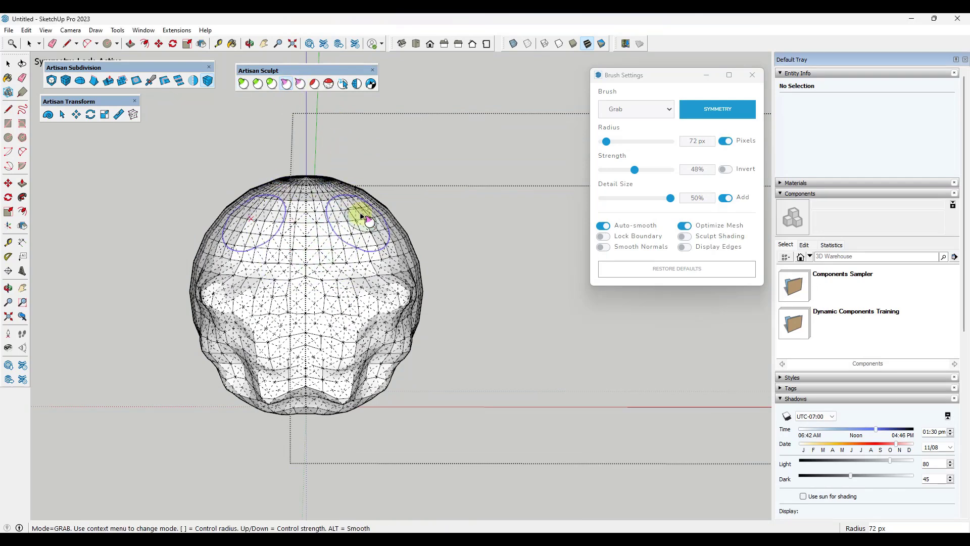
left_click_drag(369, 204, 420, 122)
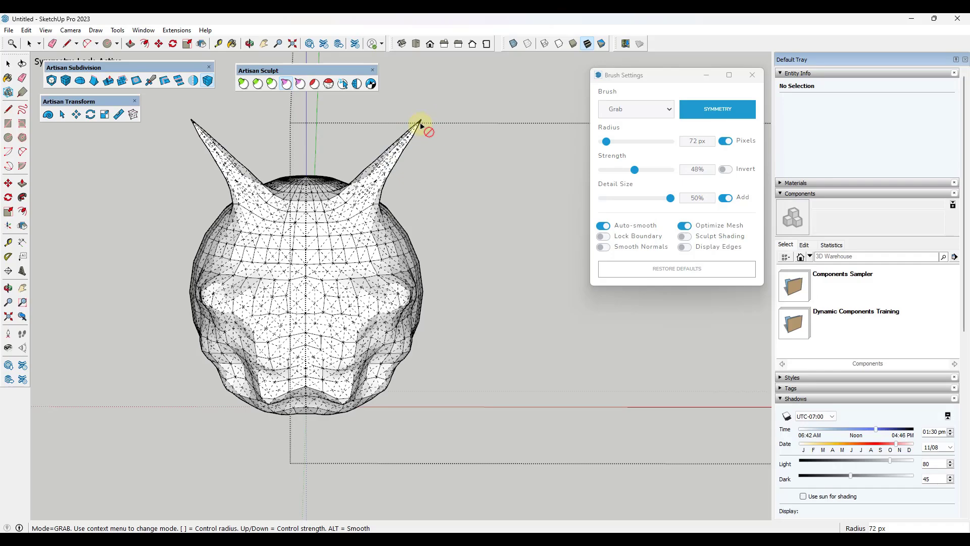
left_click_drag(419, 123, 476, 120)
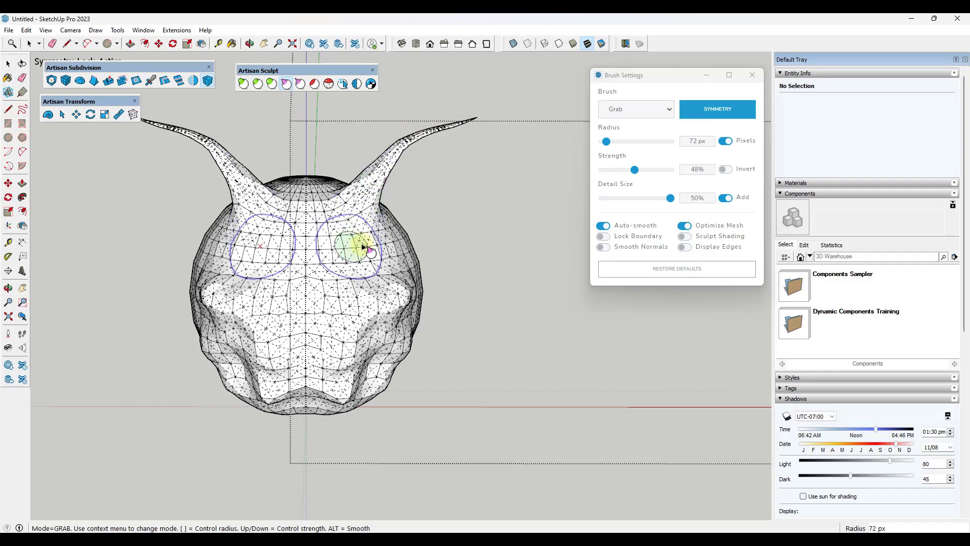
middle_click_drag(415, 203, 361, 191)
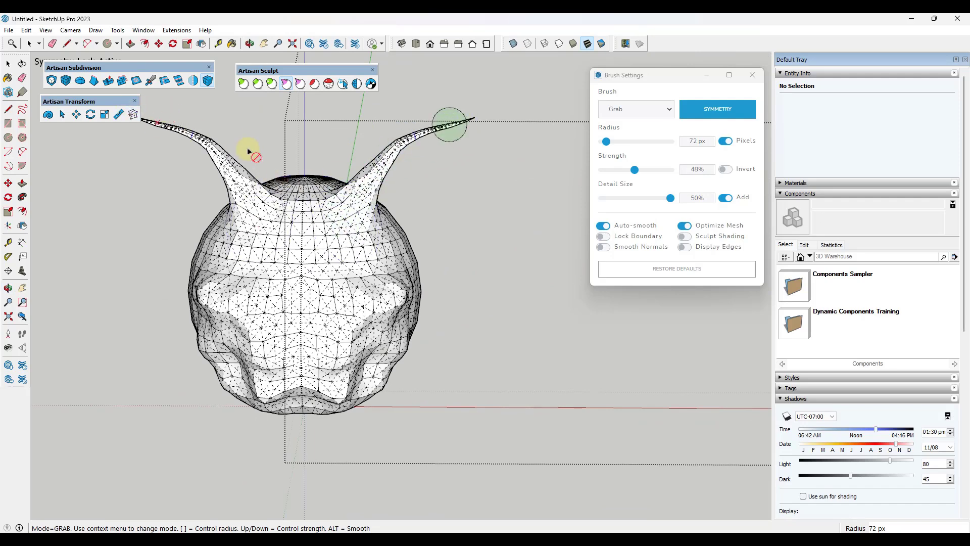
Step: Grab two pairs of curved horns from the sides of the head and another pair from the center of the forehead
mouse_move(419, 239)
left_mouse_down()
mouse_move(503, 230)
mouse_move(514, 210)
left_mouse_up()
mouse_move(412, 262)
left_mouse_down()
mouse_move(407, 271)
mouse_move(485, 297)
mouse_move(517, 345)
left_mouse_up()
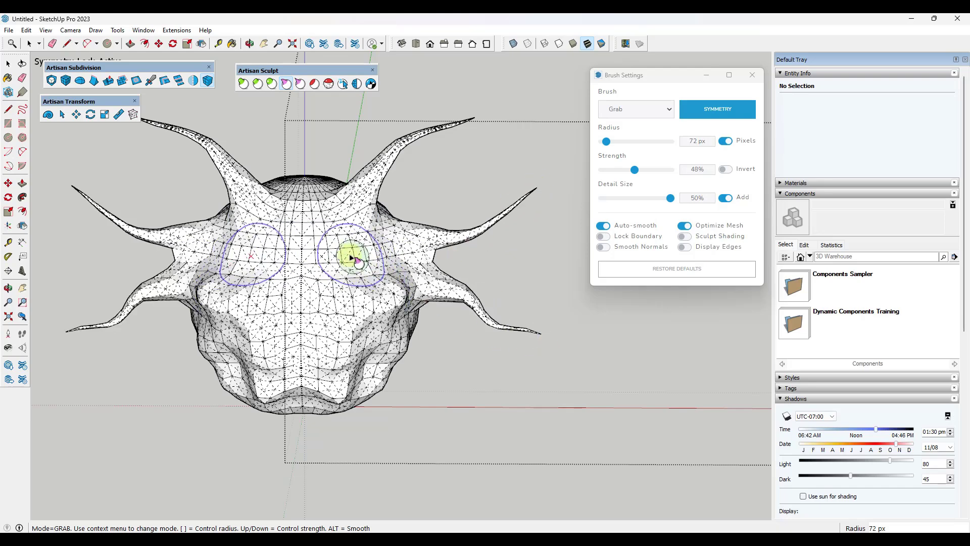
left_click_drag(324, 216, 331, 130)
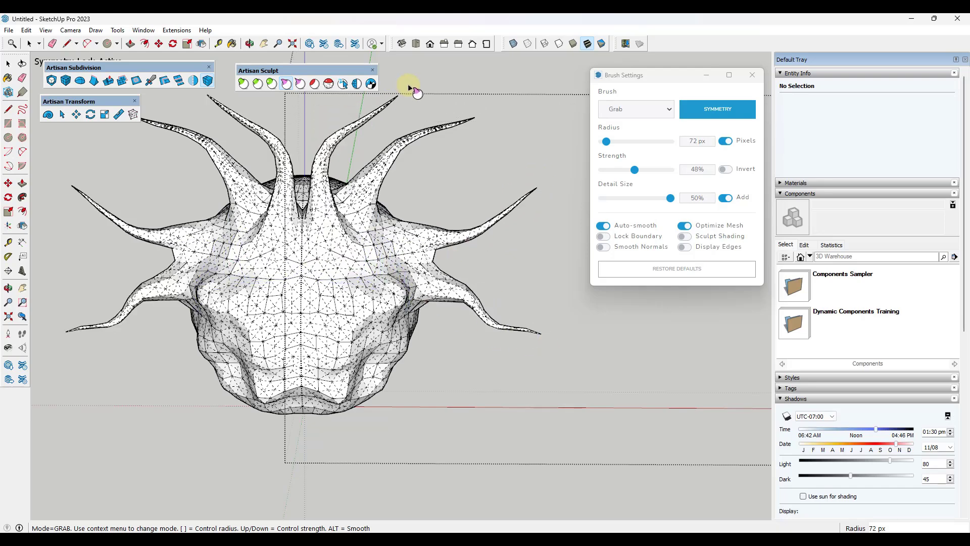
mouse_move(379, 210)
middle_mouse_down()
mouse_move(517, 227)
mouse_move(417, 203)
mouse_move(180, 191)
mouse_move(362, 219)
middle_mouse_up()
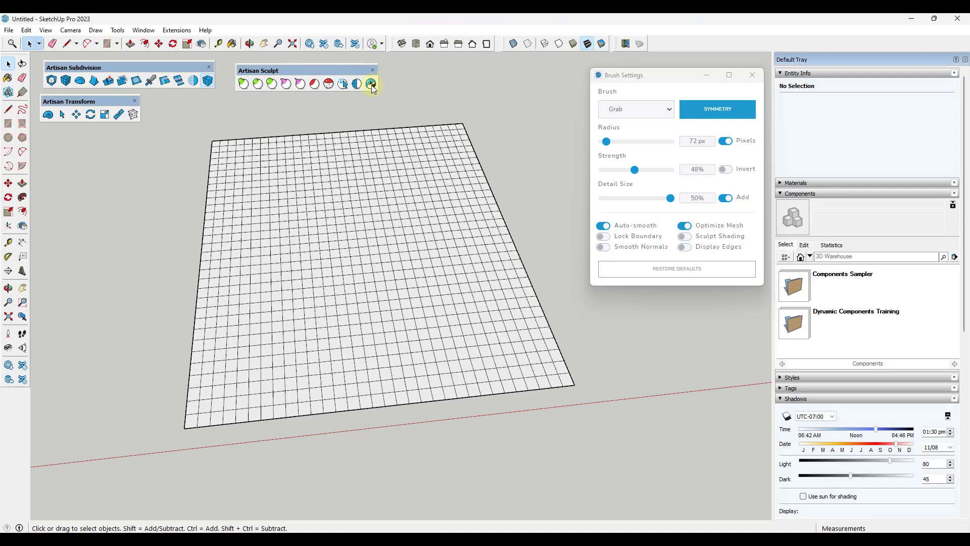
Step: Select two winding strips of faces across the flat subdivided grid with the Select Brush at 72 px radius
left_click(342, 84)
mouse_move(329, 150)
left_mouse_down()
mouse_move(275, 210)
mouse_move(340, 262)
mouse_move(318, 310)
mouse_move(353, 394)
mouse_move(387, 398)
left_mouse_up()
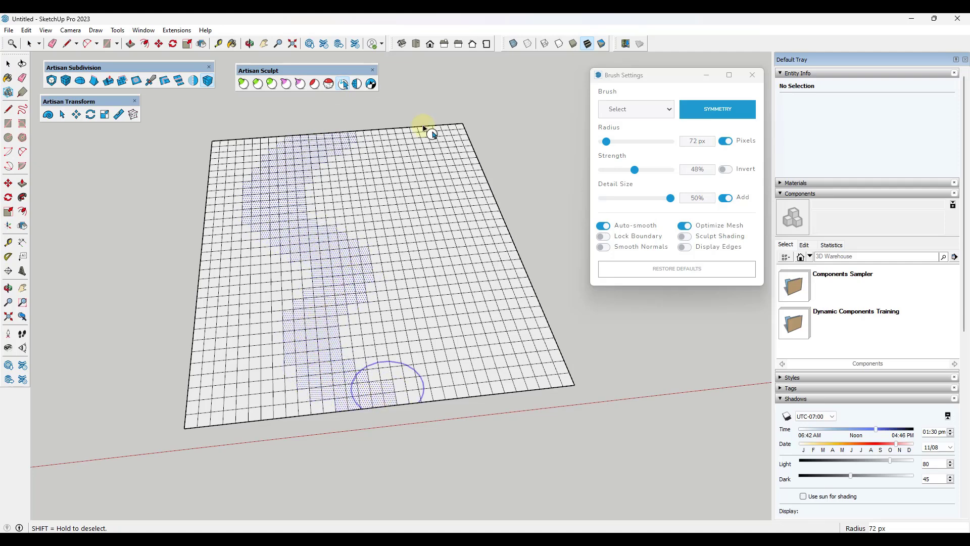
mouse_move(414, 142)
left_mouse_down()
mouse_move(453, 199)
mouse_move(477, 383)
left_mouse_up()
scroll(411, 227, "up", 4)
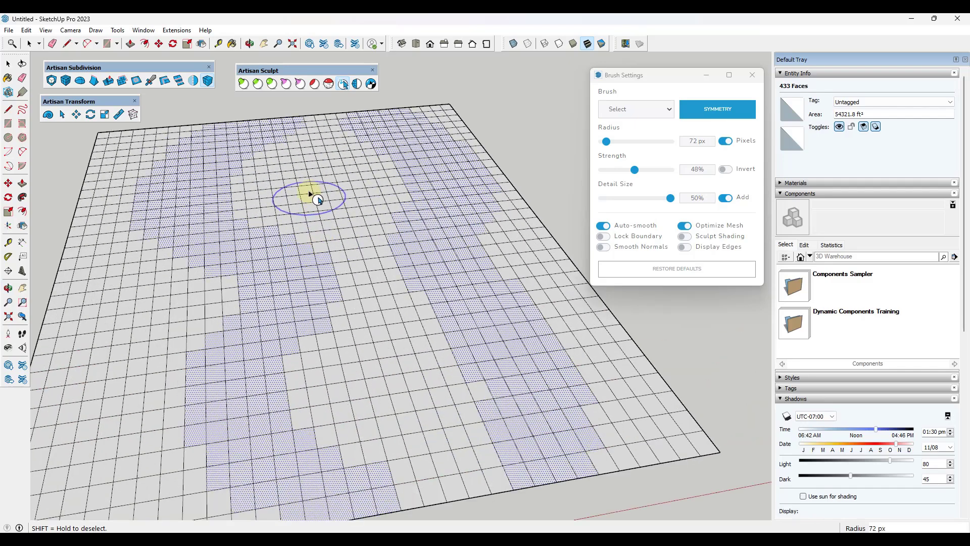
Step: Raise the two selected strips of the grid by about 11' with Artisan's vertex Move tool
scroll(393, 154, "down", 3)
scroll(320, 145, "down", 3)
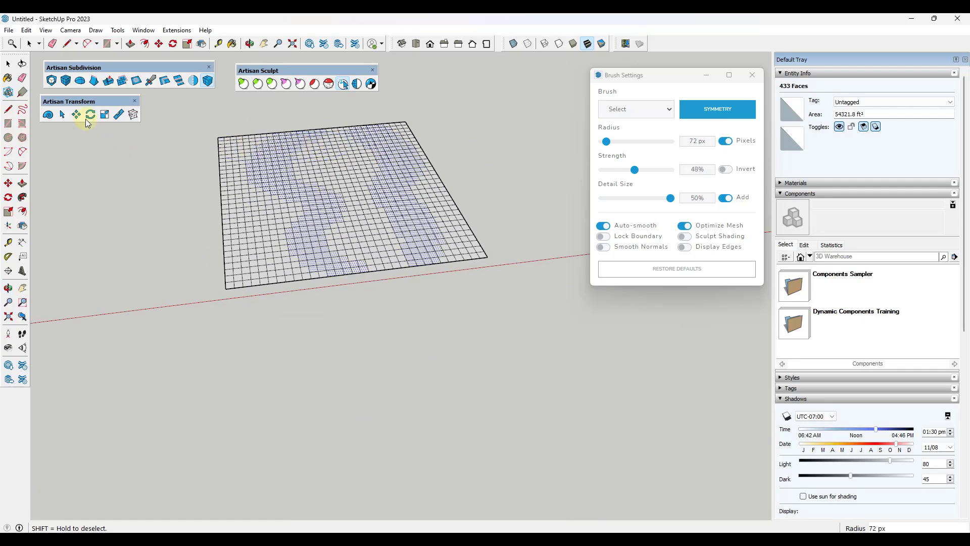
left_click(75, 115)
mouse_move(292, 174)
left_mouse_down()
mouse_move(293, 157)
mouse_move(290, 180)
left_mouse_up()
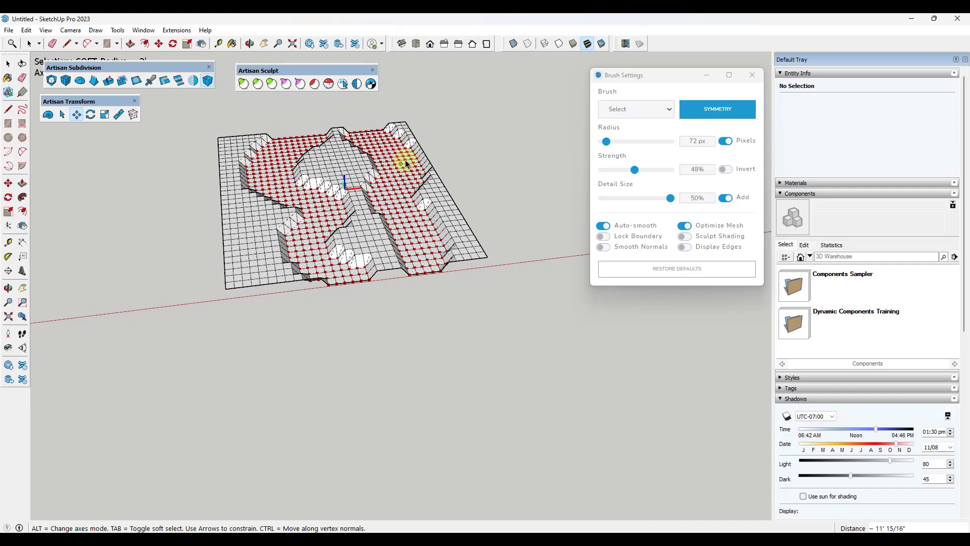
key("space")
Step: Draw a rectangle of about 45' 9" by 55' 6" beside the terrain as a material swatch
scroll(505, 116, "up", 3)
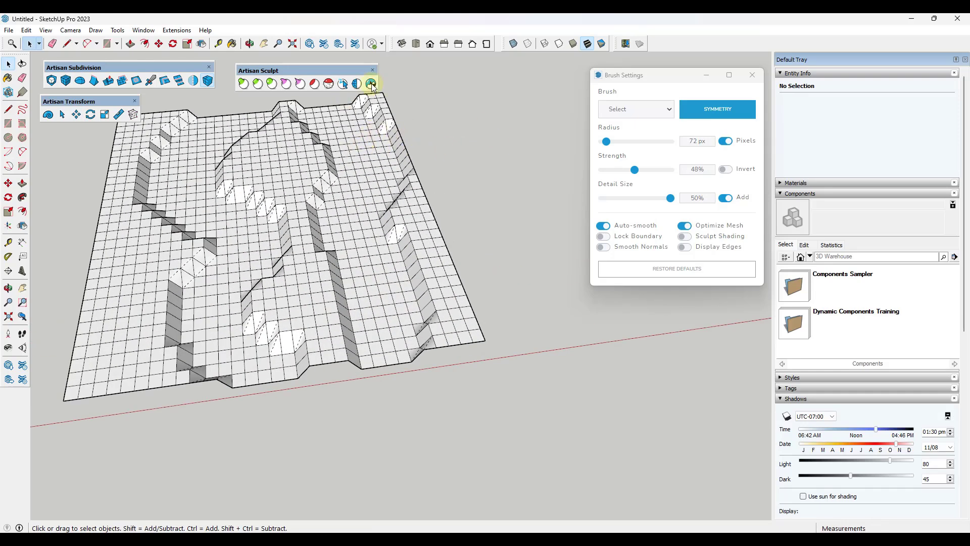
key("r")
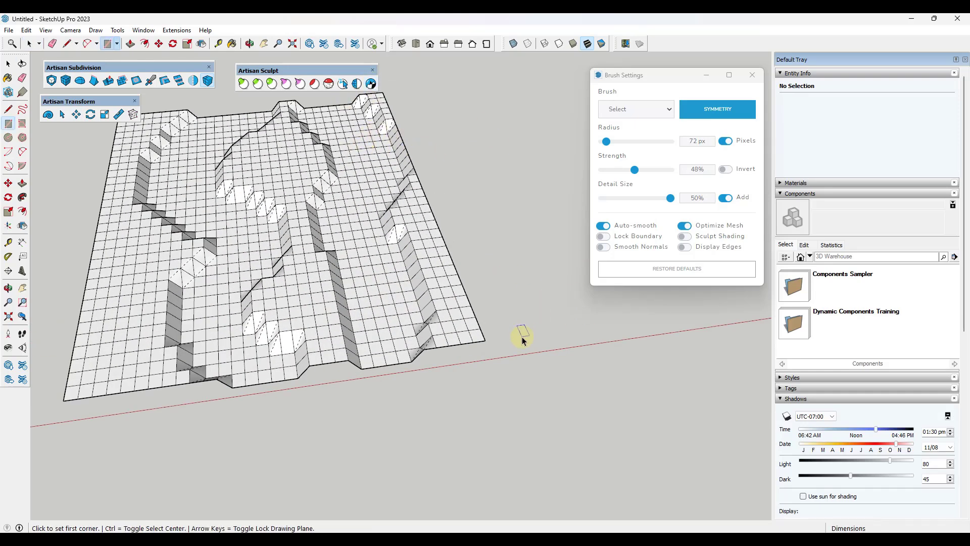
left_click(522, 324)
left_click(553, 272)
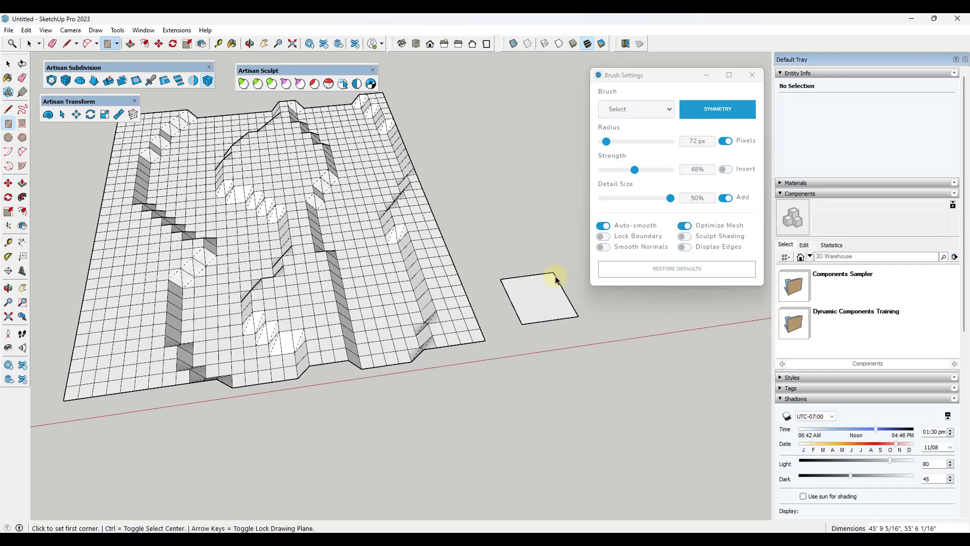
key("space")
Step: Paint the swatch rectangle with Grass Dark Green from the Landscaping, Fencing and Vegetation materials
left_click(781, 193)
left_click(781, 183)
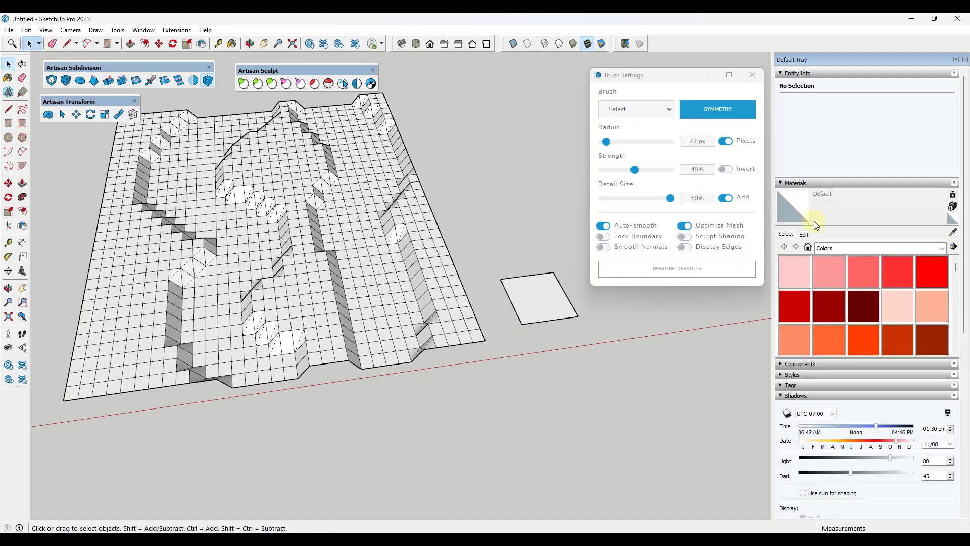
left_click(839, 250)
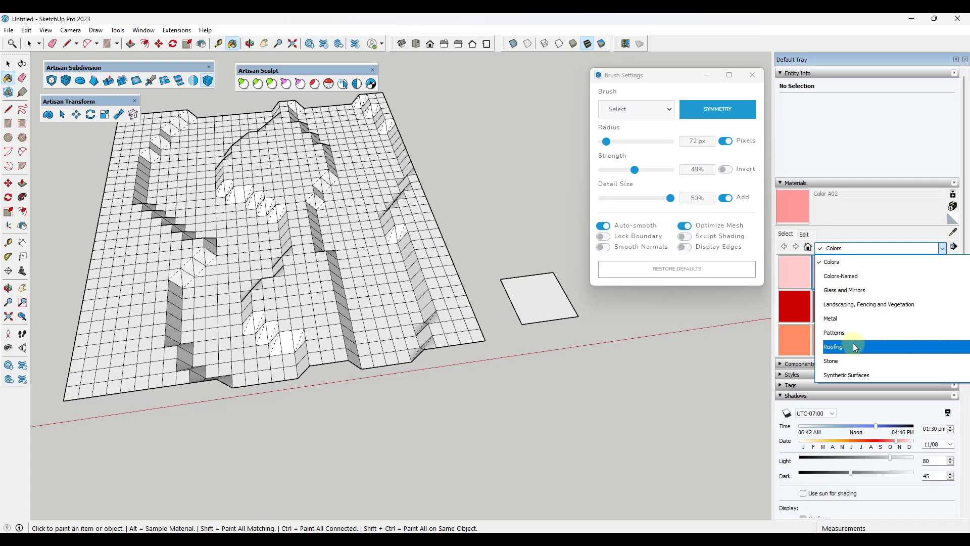
left_click(857, 304)
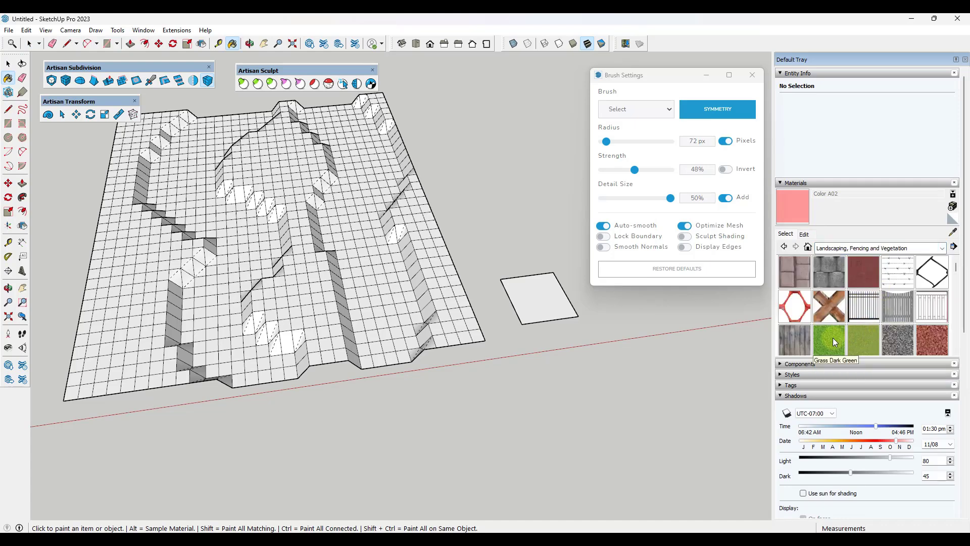
left_click(559, 293)
key("space")
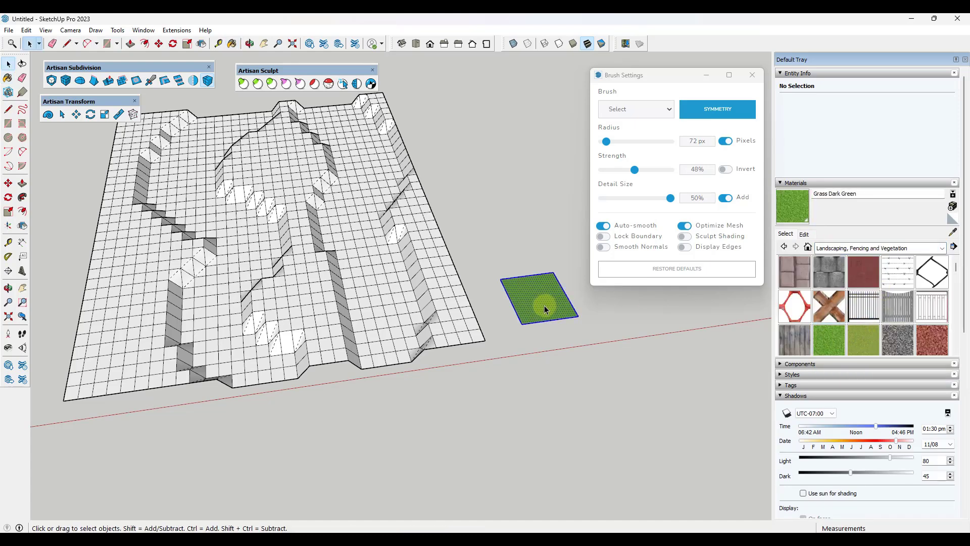
Step: Copy the grass swatch edge to edge beside itself and paint the copy with Groundcover Bark Chips
double_click(544, 305)
key("m")
left_click(522, 323)
key("ctrl")
left_click(582, 317)
key("space")
left_click(898, 339)
key("space")
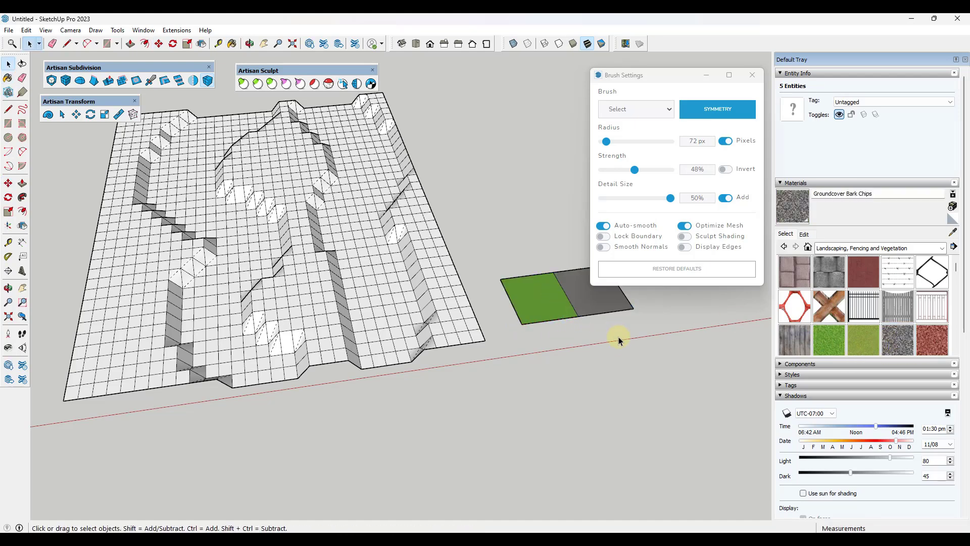
Step: Sample the grass swatch and paint the side of the terrain nearest the swatches with the 72 px Paint brush
left_click(539, 193)
left_click(372, 84)
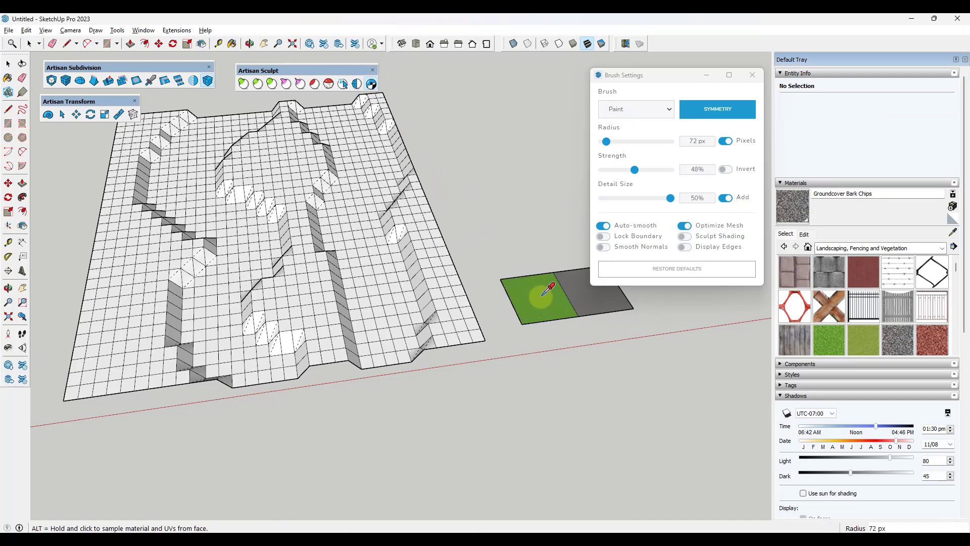
mouse_move(339, 125)
left_mouse_down()
mouse_move(375, 277)
mouse_move(336, 237)
mouse_move(425, 225)
mouse_move(410, 335)
mouse_move(376, 190)
left_mouse_up()
scroll(386, 172, "down", 4)
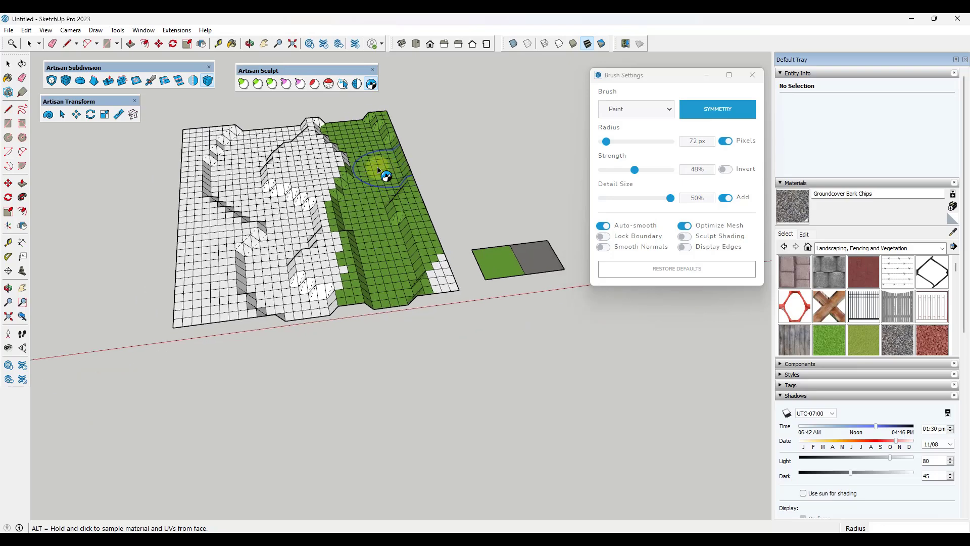
scroll(372, 169, "up", 2)
mouse_move(368, 174)
middle_mouse_down()
mouse_move(360, 154)
mouse_move(326, 154)
middle_mouse_up()
middle_click_drag(253, 153, 306, 159)
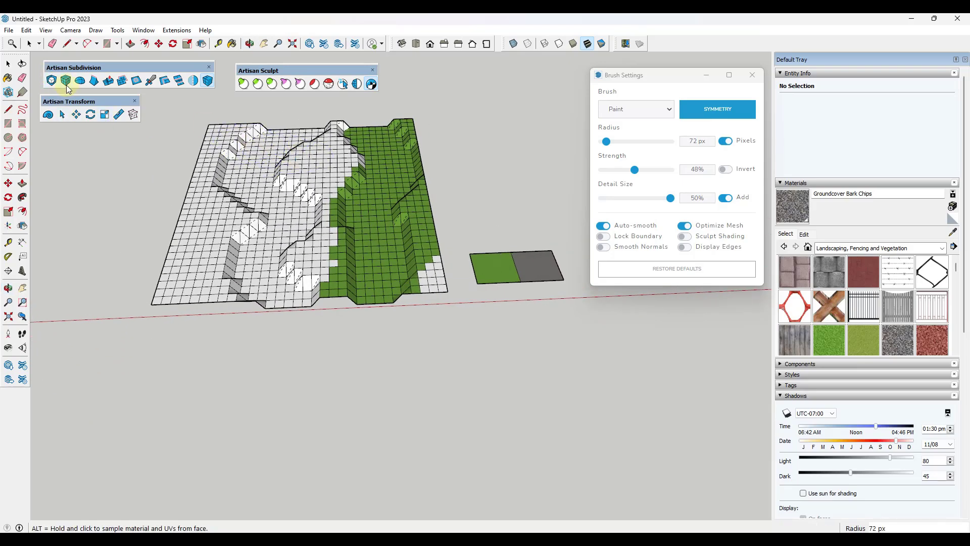
Step: Triangulate the terrain mesh and raise rounded ridges across its unpainted part with the 72 px Sculpt brush
left_click(242, 84)
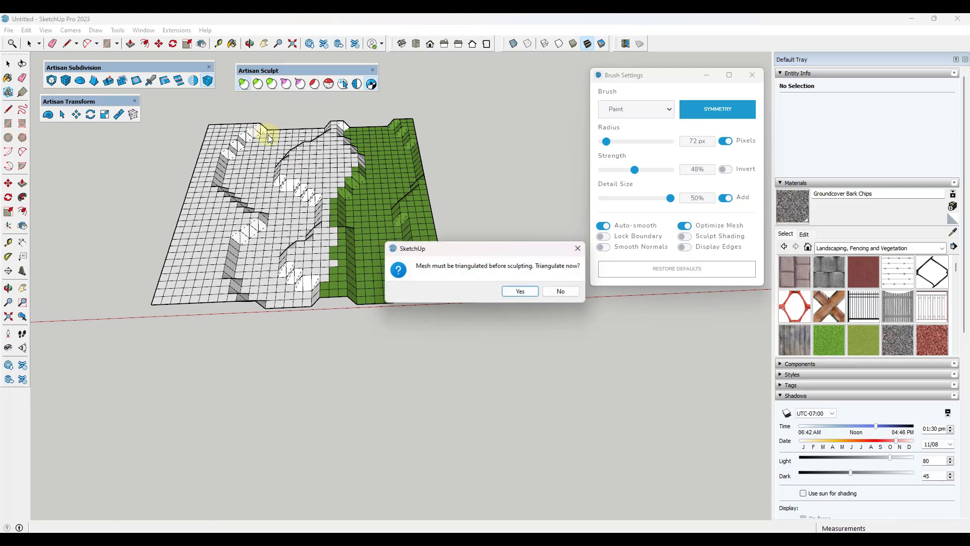
left_click(519, 292)
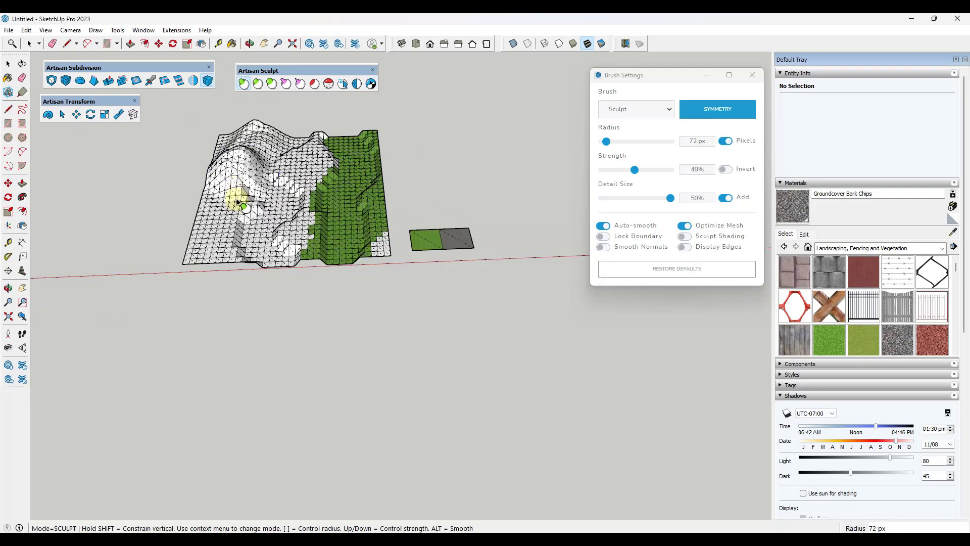
mouse_move(234, 190)
left_mouse_down()
mouse_move(210, 260)
mouse_move(271, 249)
mouse_move(281, 220)
mouse_move(265, 185)
mouse_move(305, 161)
left_mouse_up()
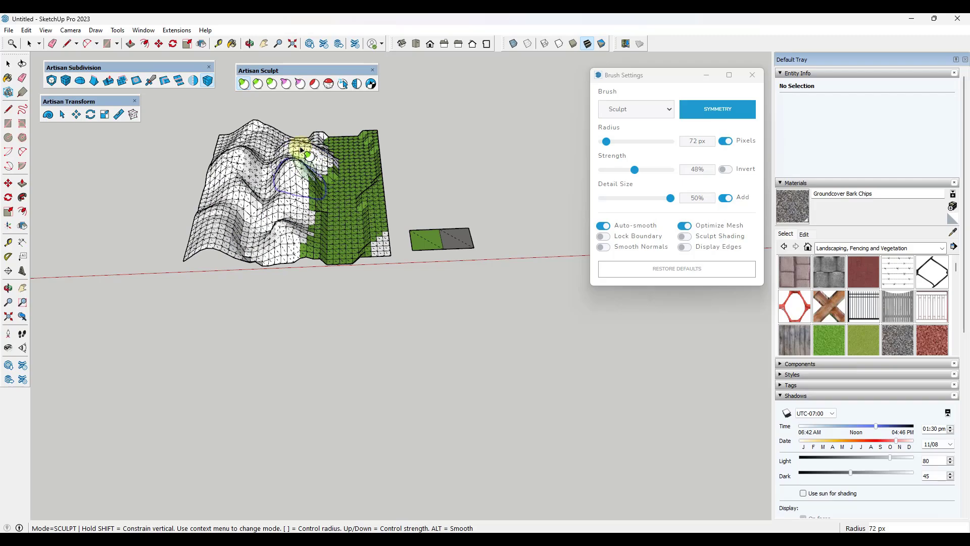
scroll(283, 152, "up", 5)
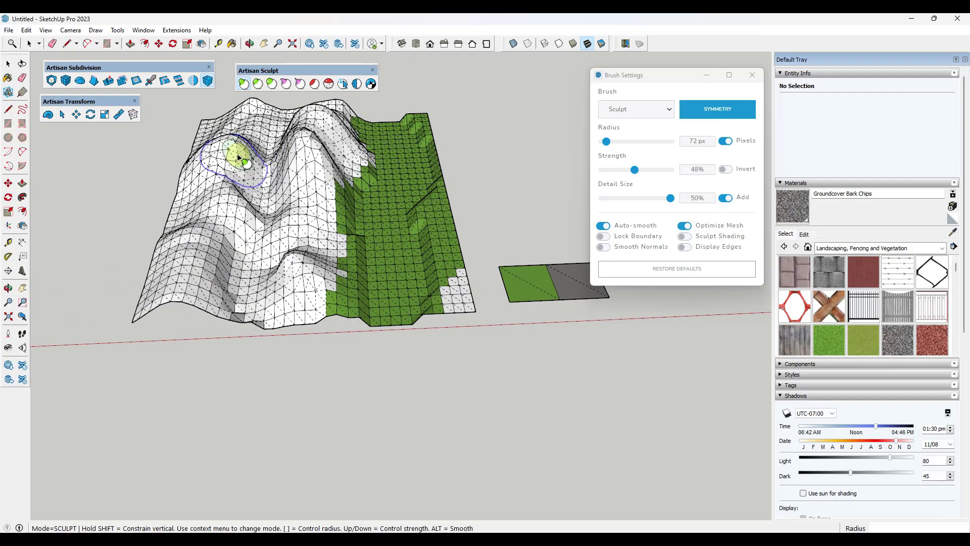
scroll(347, 196, "down", 5)
key("space")
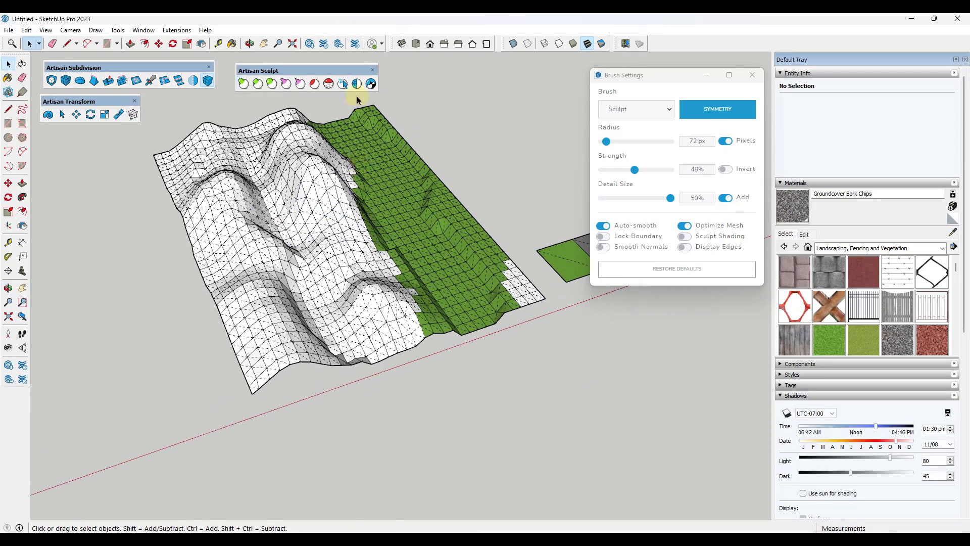
Step: Sample the Groundcover Bark Chips swatch and paint the ridge farthest from the swatches with the 72 px Paint brush
left_click(371, 84)
scroll(279, 205, "down", 3)
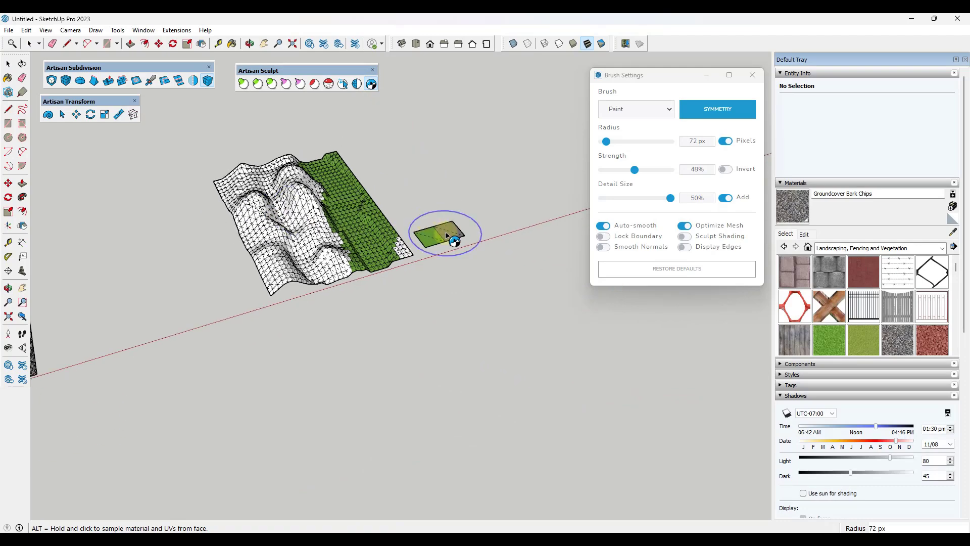
scroll(298, 208, "up", 5)
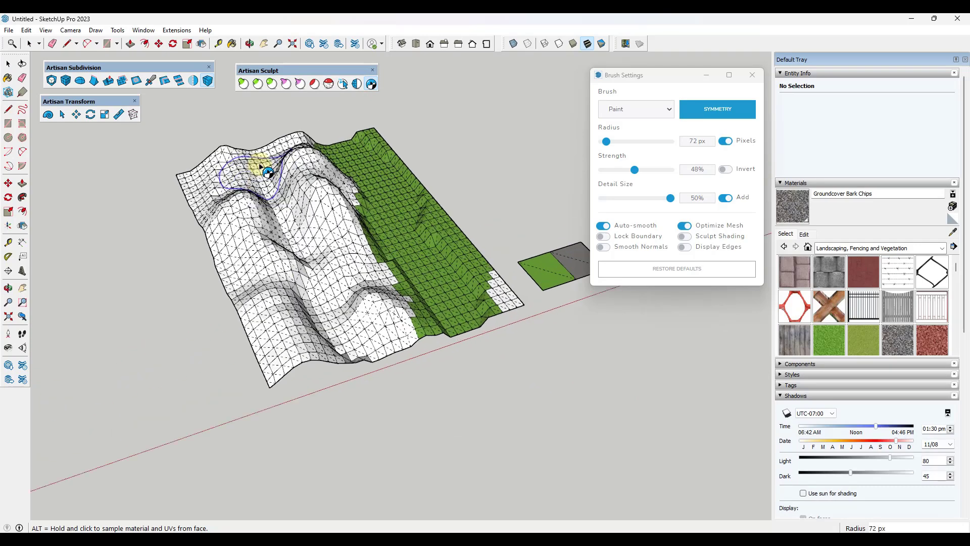
mouse_move(235, 212)
left_mouse_down()
mouse_move(223, 214)
mouse_move(241, 241)
mouse_move(243, 213)
mouse_move(269, 310)
mouse_move(307, 359)
mouse_move(275, 242)
left_mouse_up()
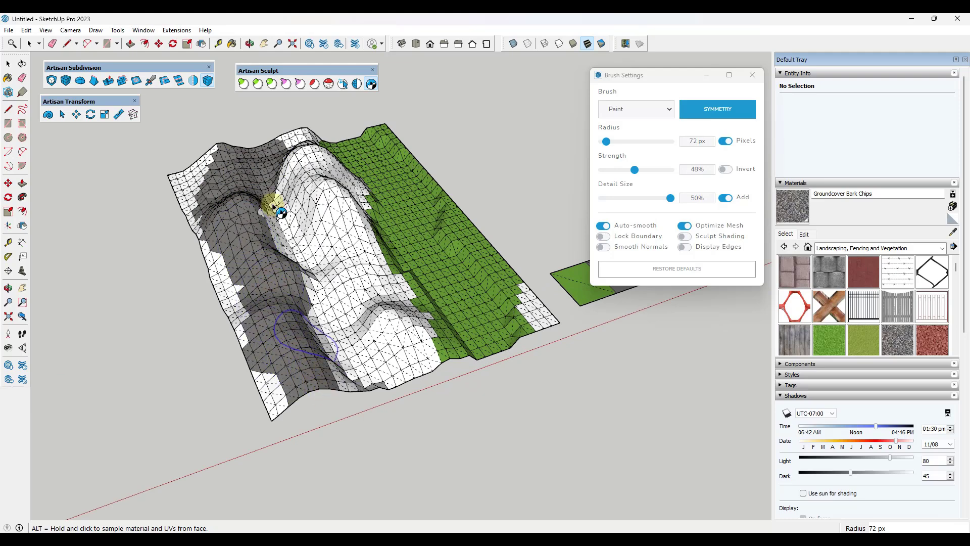
Step: Paint the middle ridge with bark chips, and fill the valley and the ridge's grass-side edge with sampled grass using a 22 px brush
mouse_move(307, 146)
left_mouse_down()
mouse_move(329, 212)
mouse_move(313, 189)
mouse_move(313, 165)
mouse_move(379, 314)
mouse_move(411, 353)
mouse_move(586, 327)
left_mouse_up()
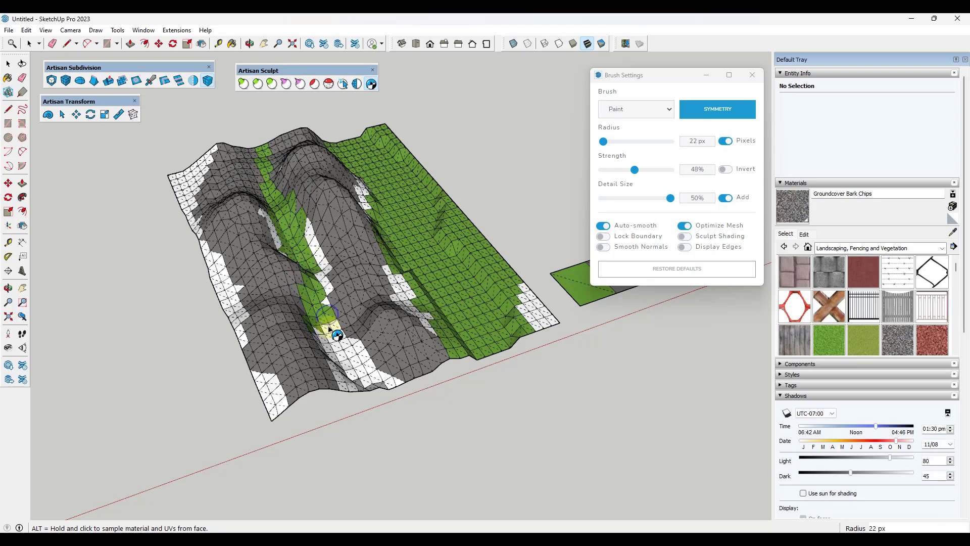
mouse_move(350, 328)
middle_mouse_down()
mouse_move(260, 217)
mouse_move(455, 238)
mouse_move(56, 216)
mouse_move(403, 236)
mouse_move(386, 216)
mouse_move(435, 223)
mouse_move(466, 199)
mouse_move(394, 212)
mouse_move(374, 263)
middle_mouse_up()
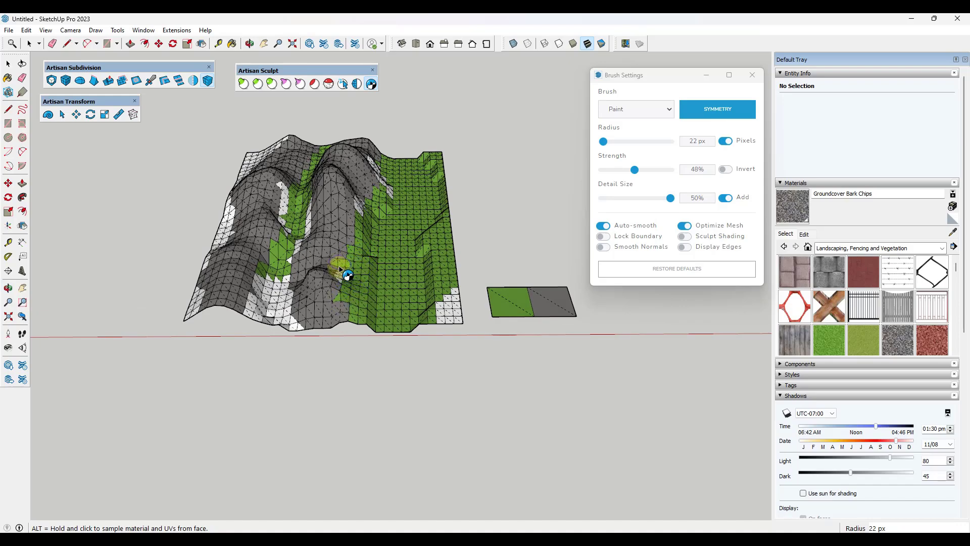
middle_click_drag(413, 276, 369, 169)
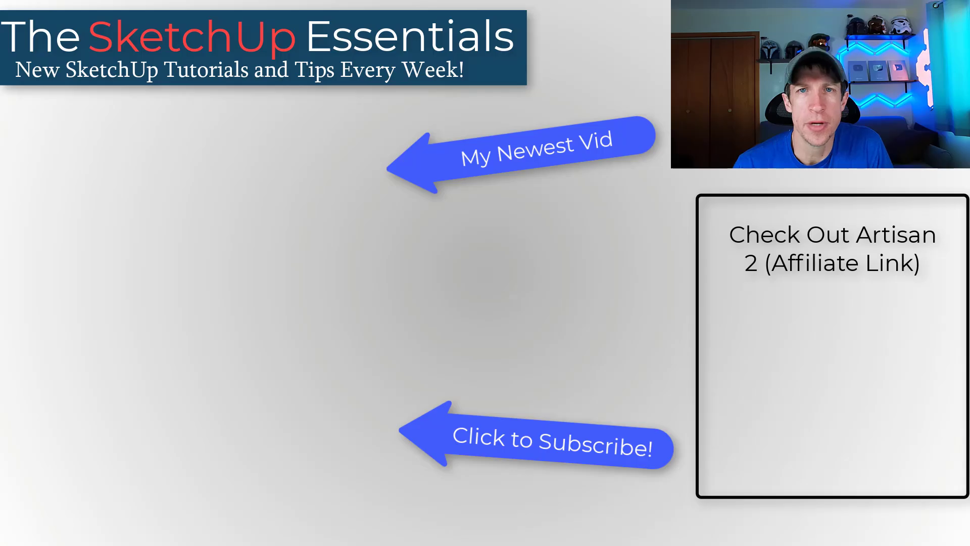